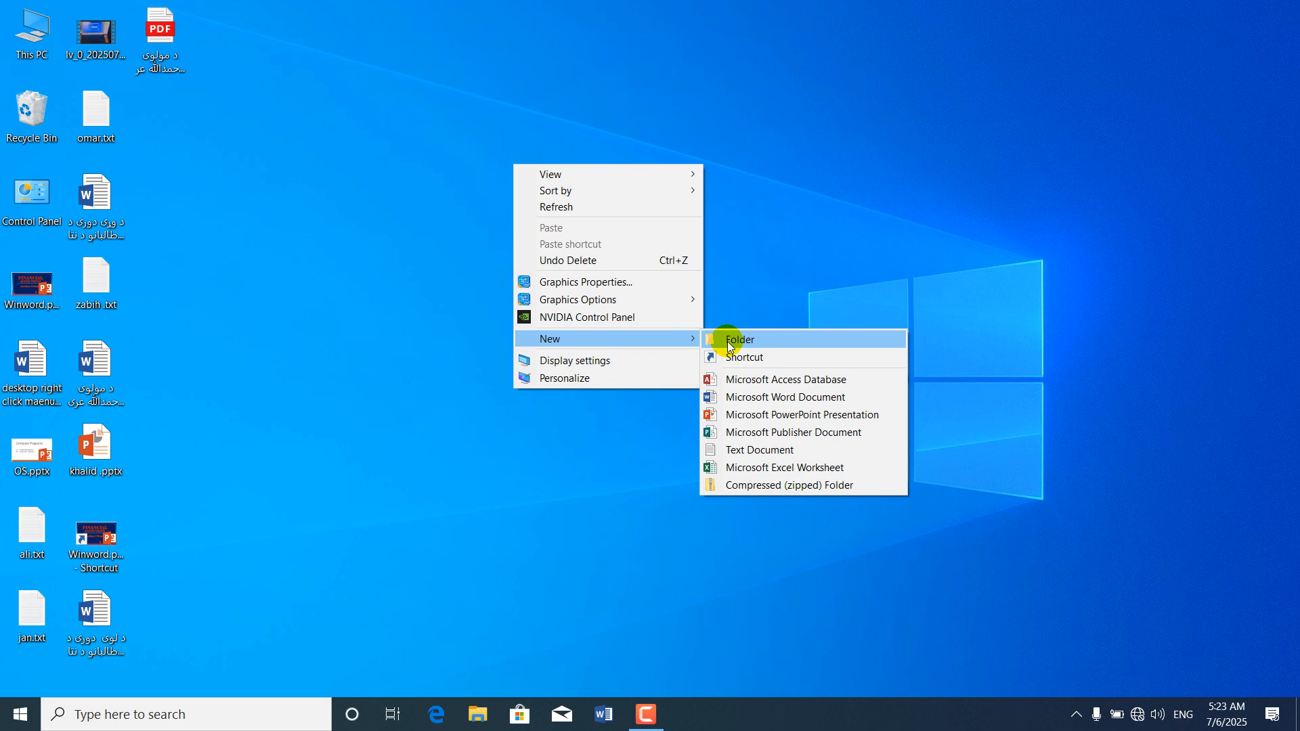
# - Create a desktop shortcut to the desktop file ali.txt with the name ali.txt, and test it by opening and closing the file
pyautogui.click(740, 357)
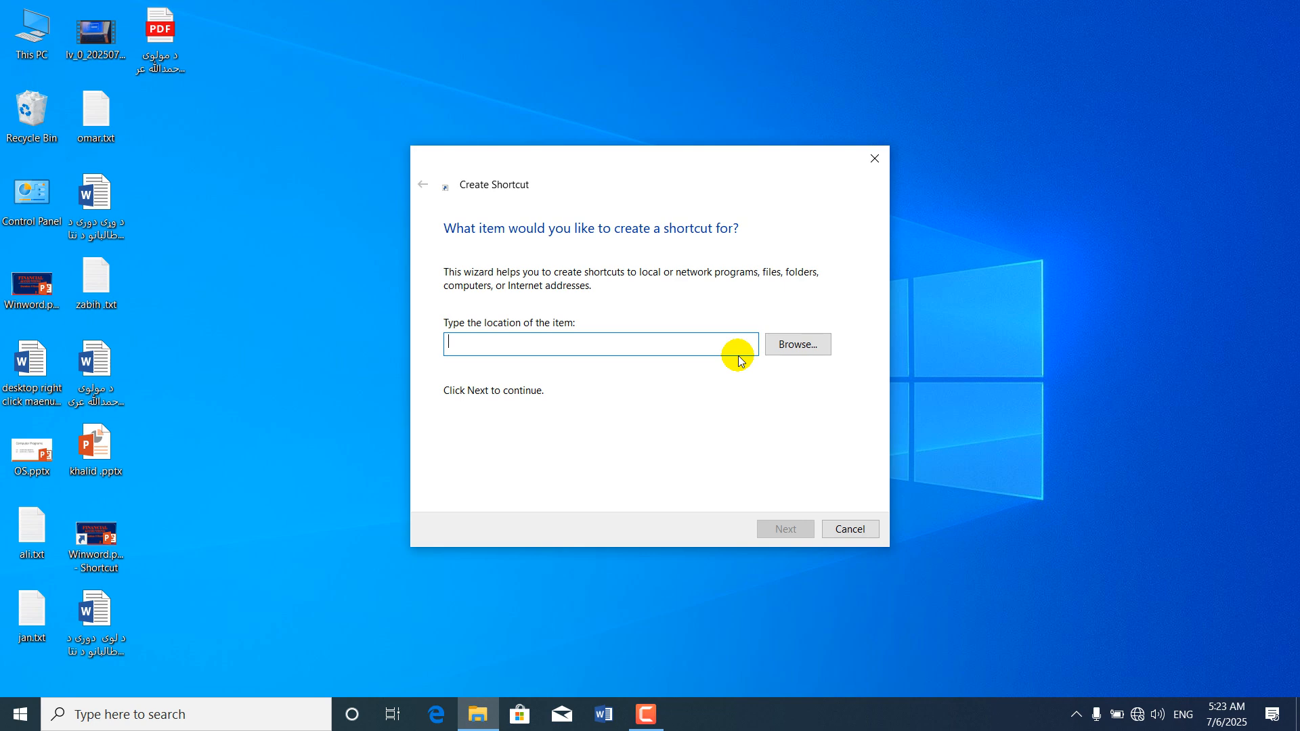
pyautogui.click(795, 346)
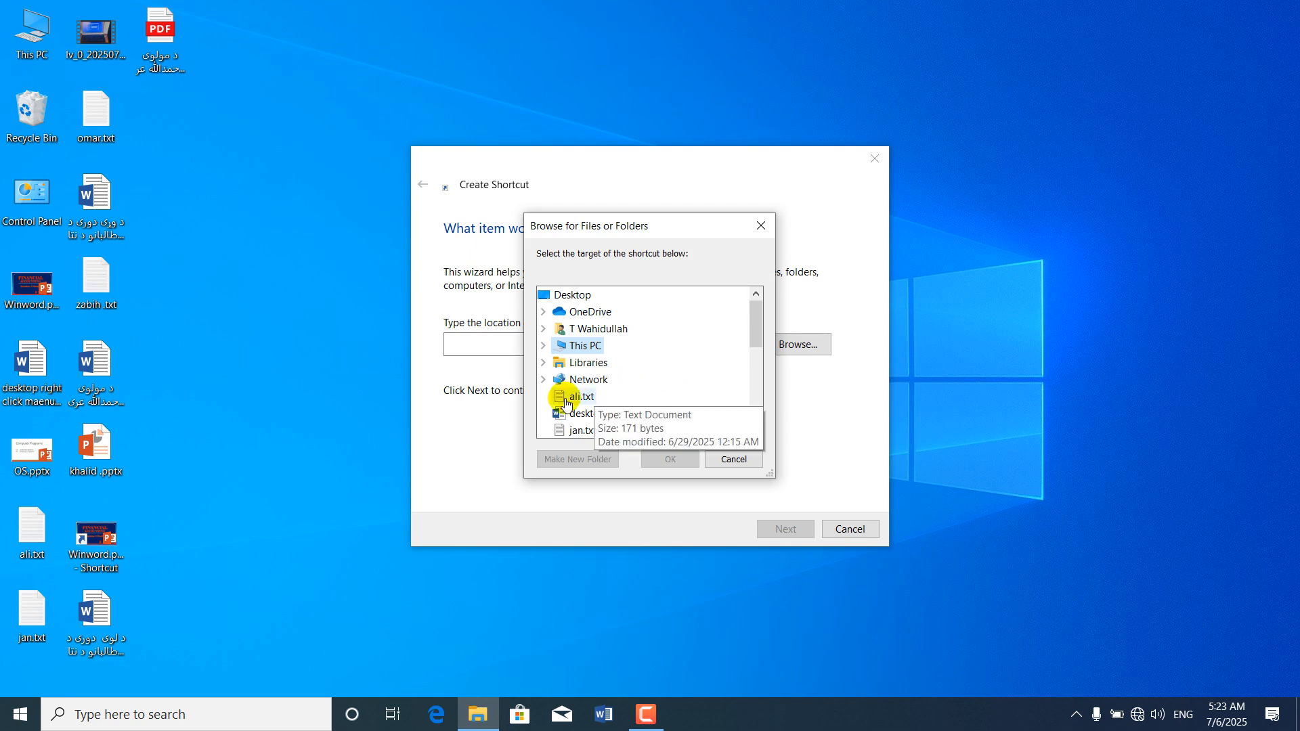
pyautogui.click(578, 400)
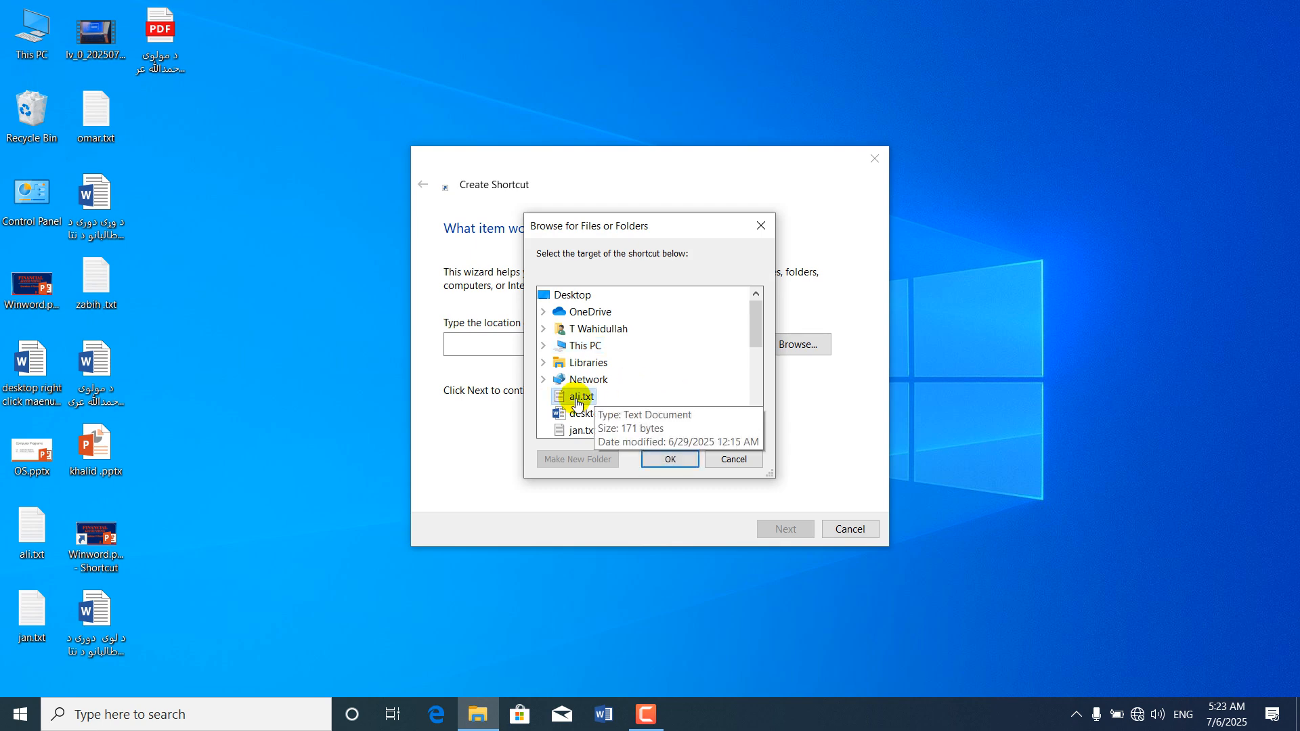
pyautogui.click(667, 460)
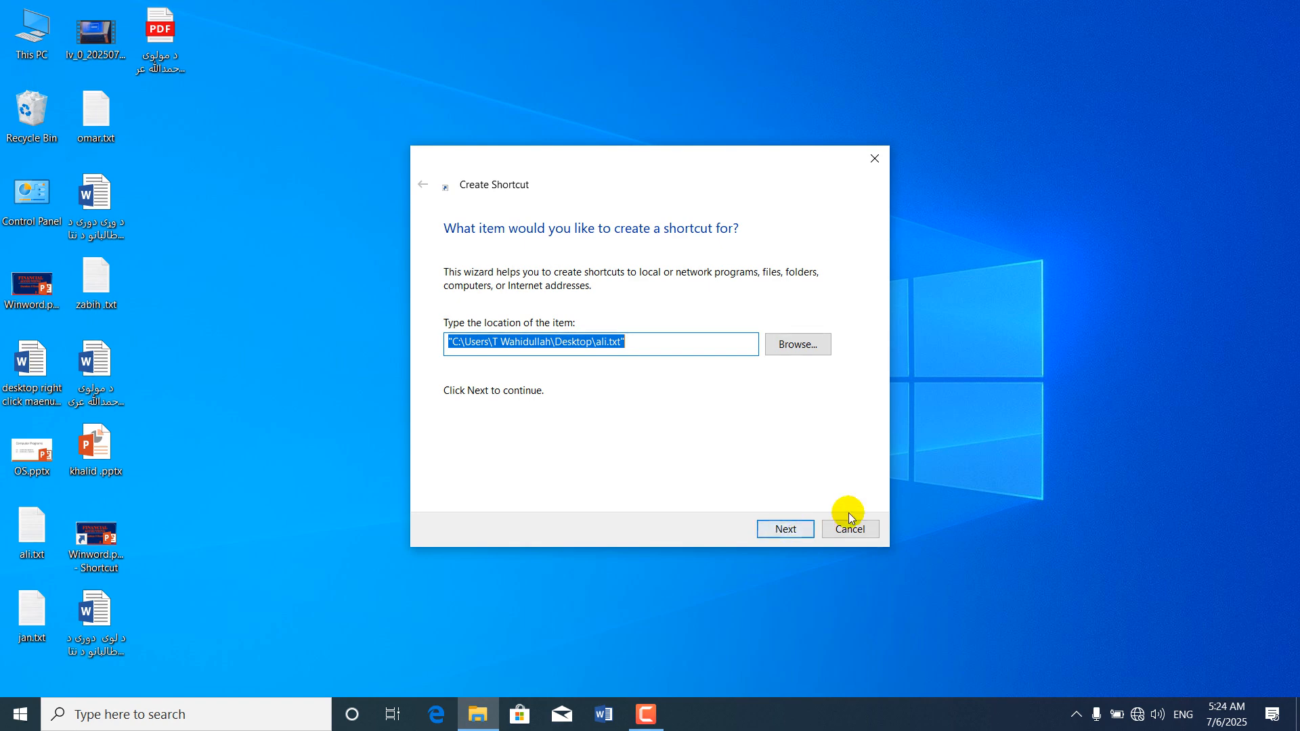
pyautogui.click(776, 533)
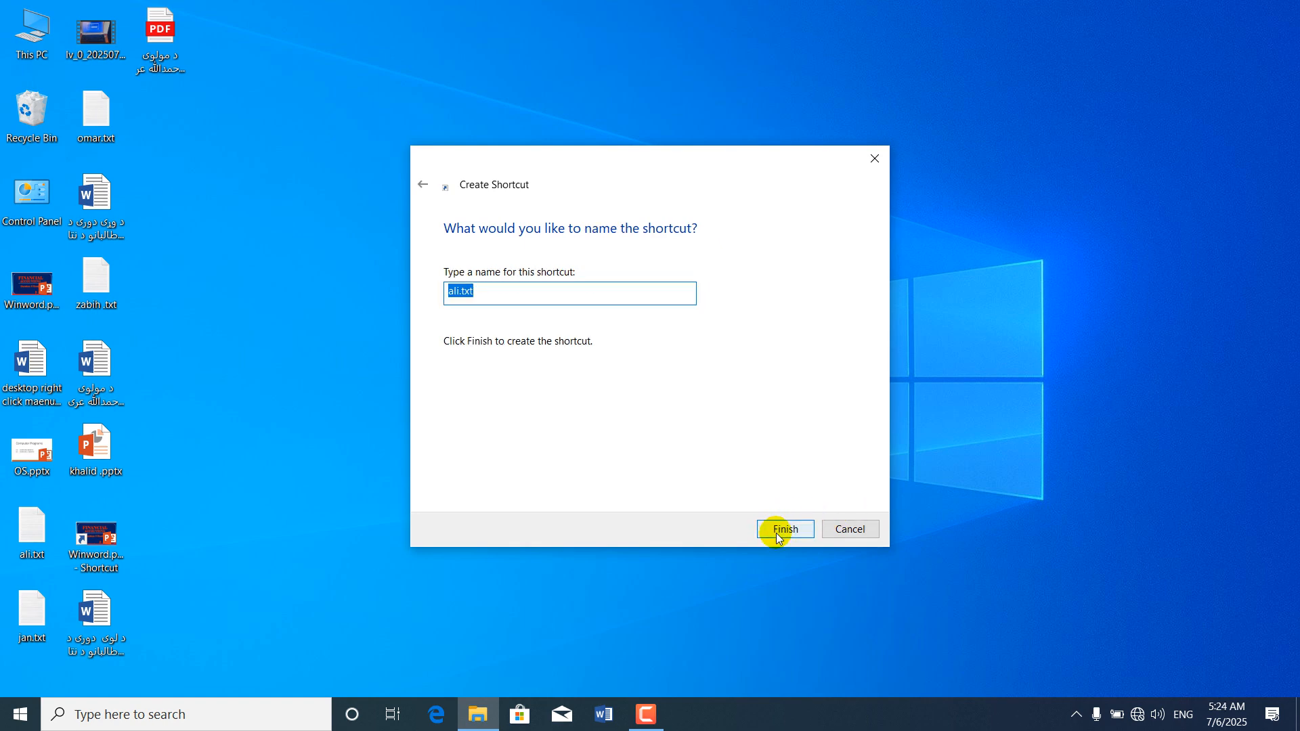
pyautogui.click(776, 533)
pyautogui.doubleClick(545, 195)
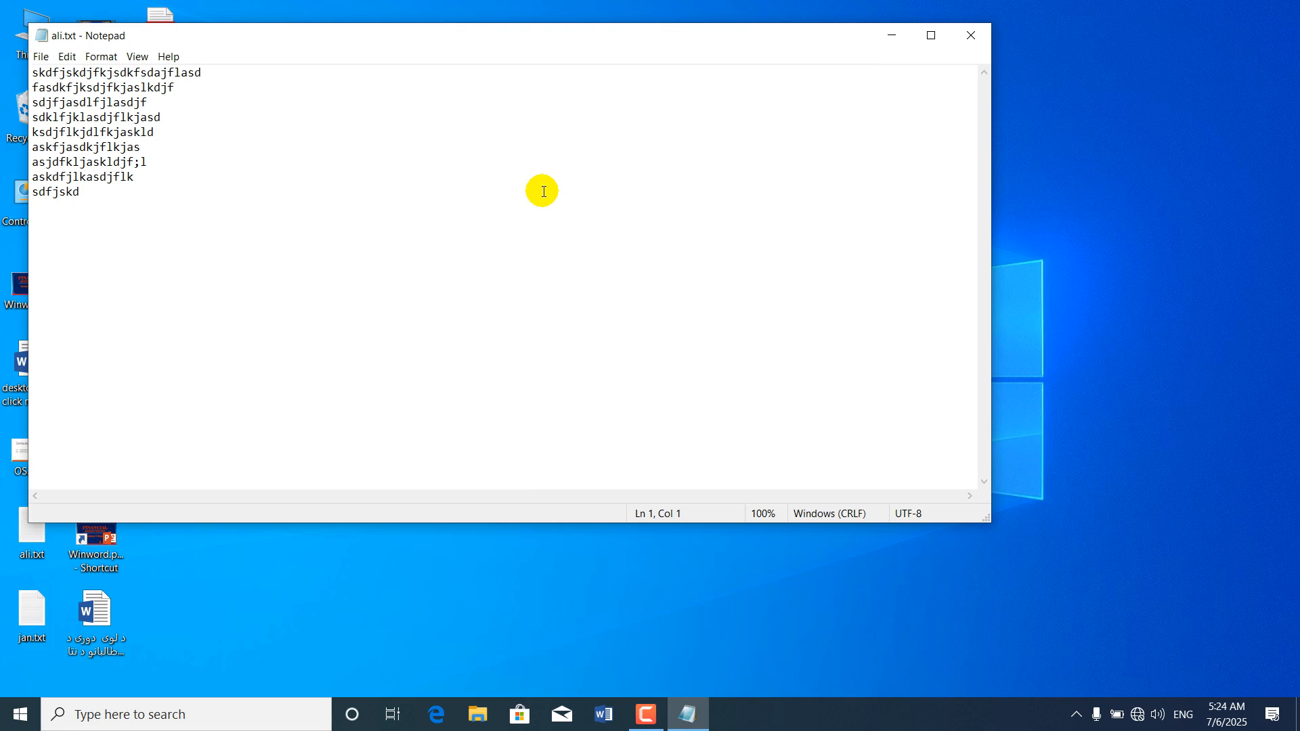
pyautogui.click(968, 32)
# - Start creating another desktop shortcut and open the file and folder browser for choosing its target
pyautogui.rightClick(347, 218)
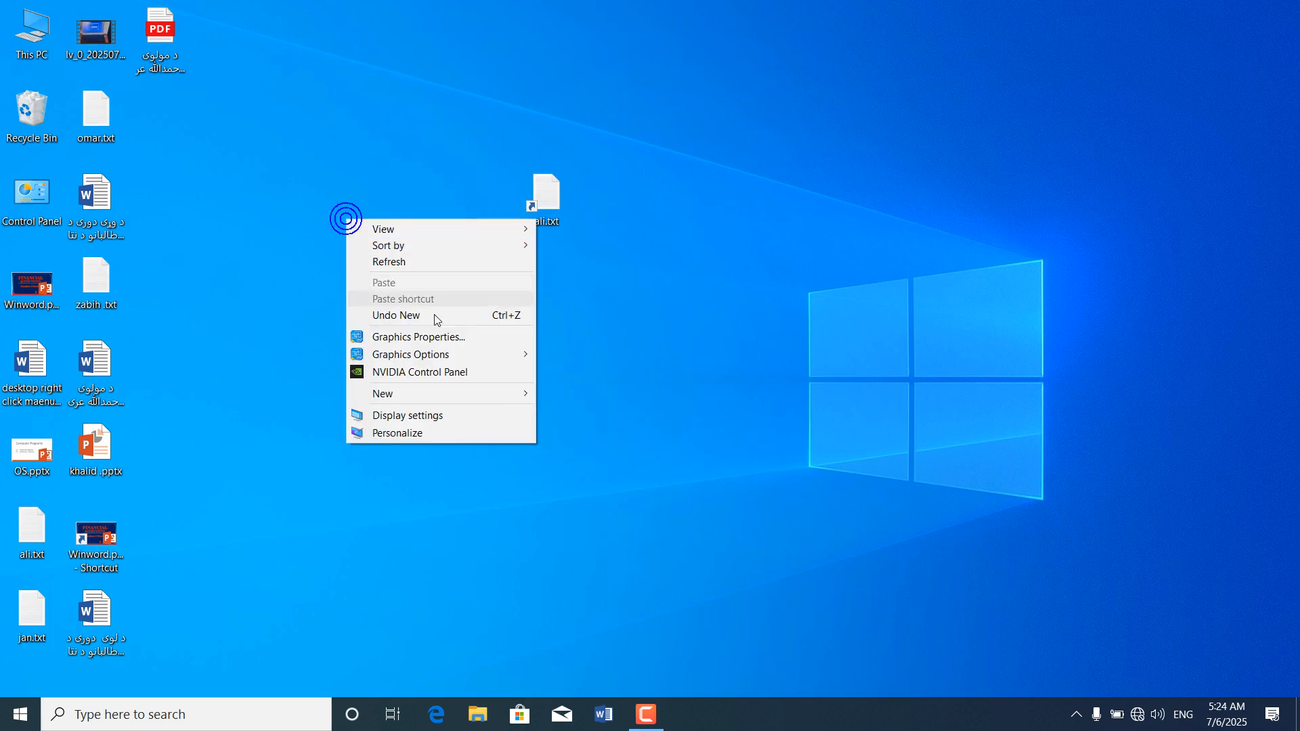
pyautogui.moveTo(526, 394)
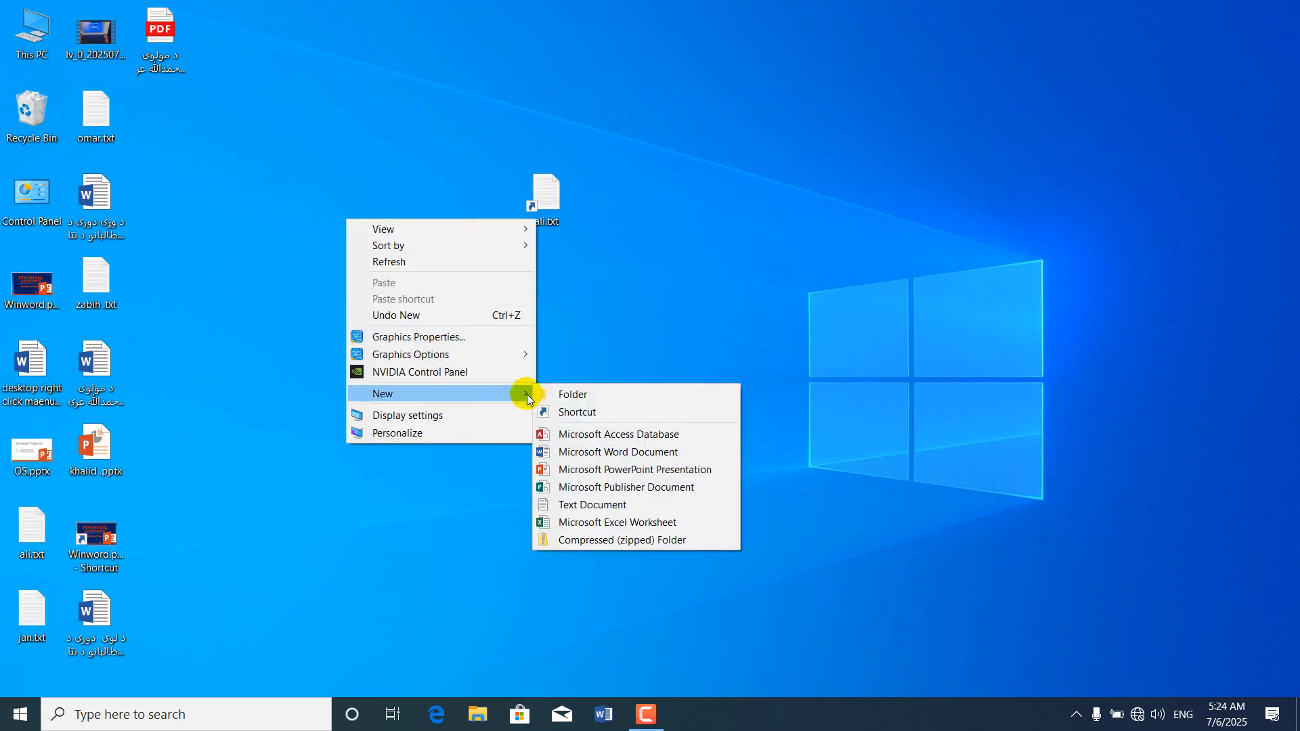
pyautogui.click(578, 413)
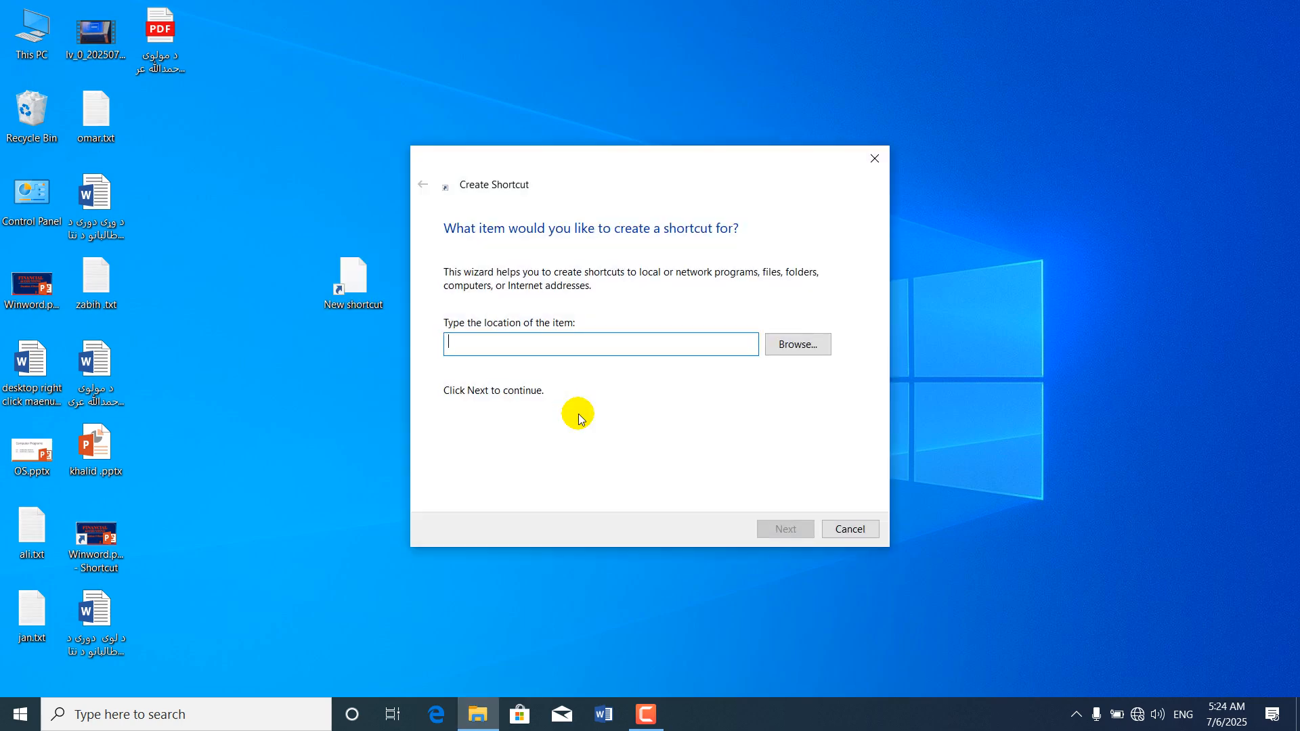
pyautogui.click(780, 349)
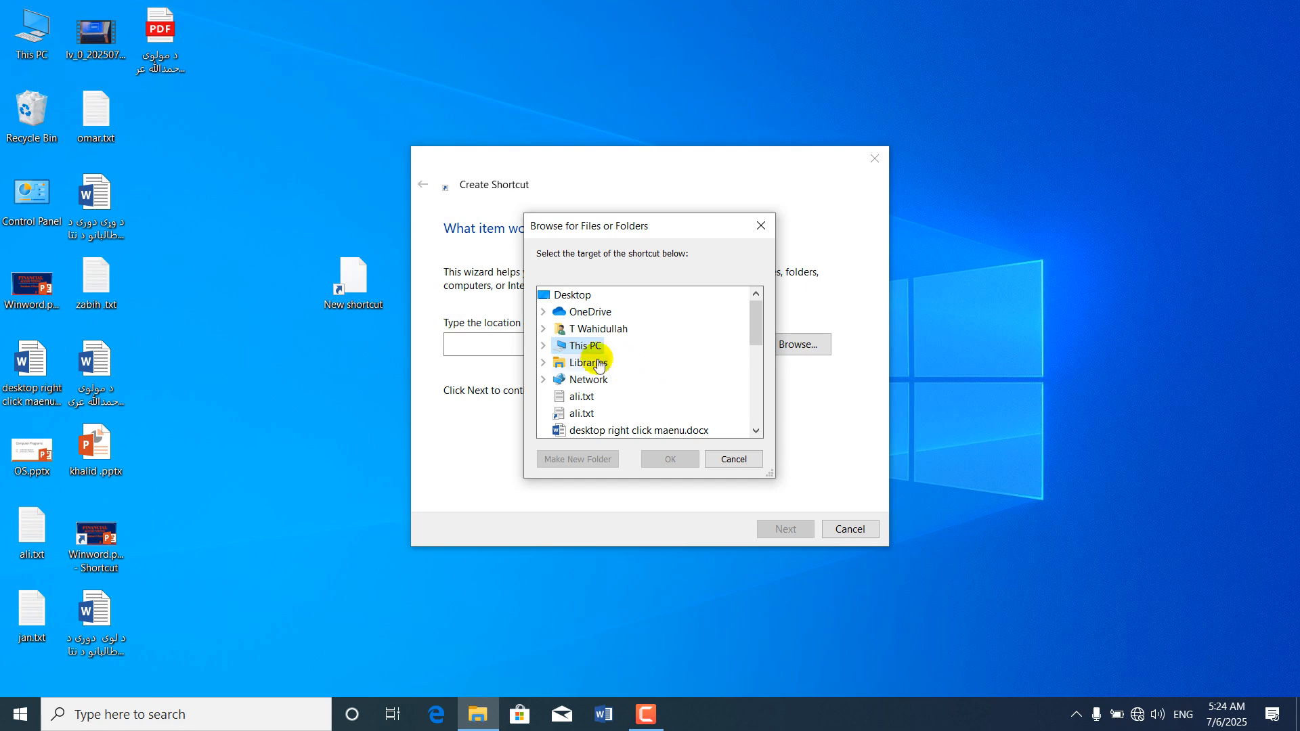
# - Expand This PC, Local Disk (C:), Windows and System32 in the folder tree of the target browser
pyautogui.click(543, 345)
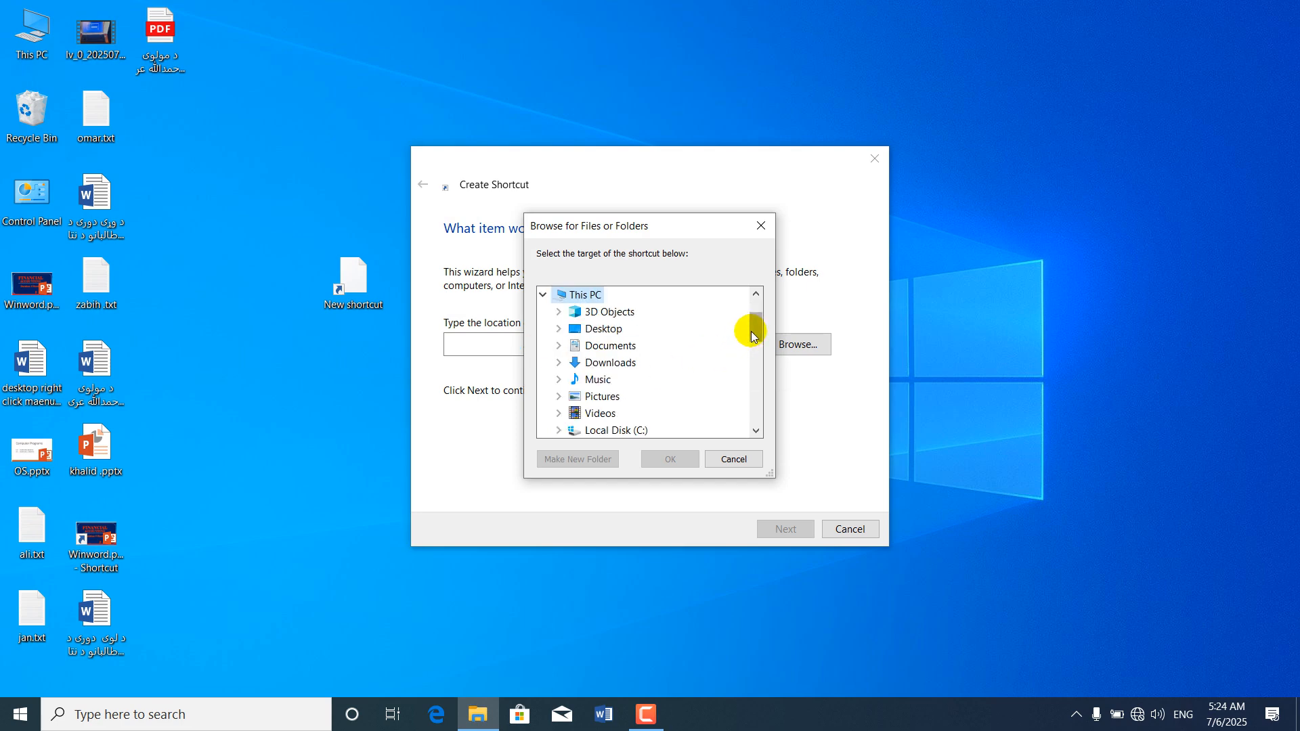
pyautogui.moveTo(751, 332); pyautogui.dragTo(753, 334)
pyautogui.doubleClick(617, 397)
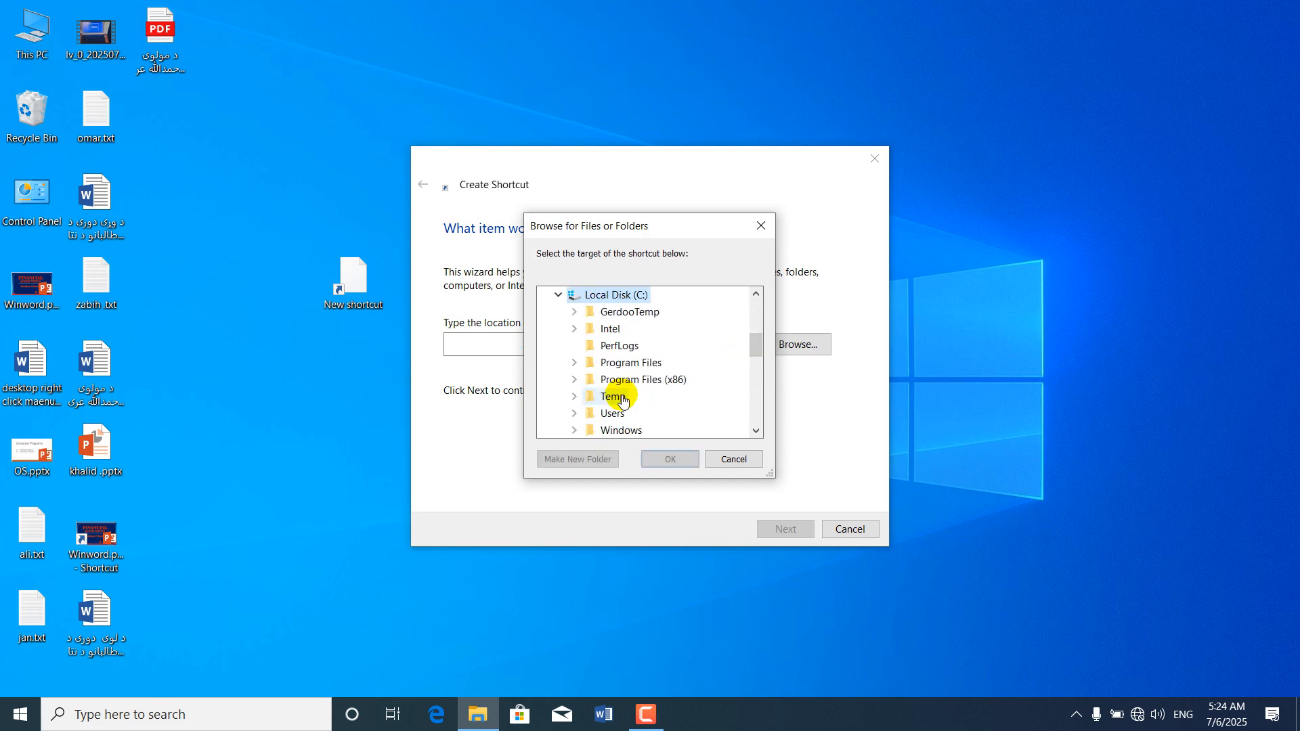
pyautogui.doubleClick(620, 430)
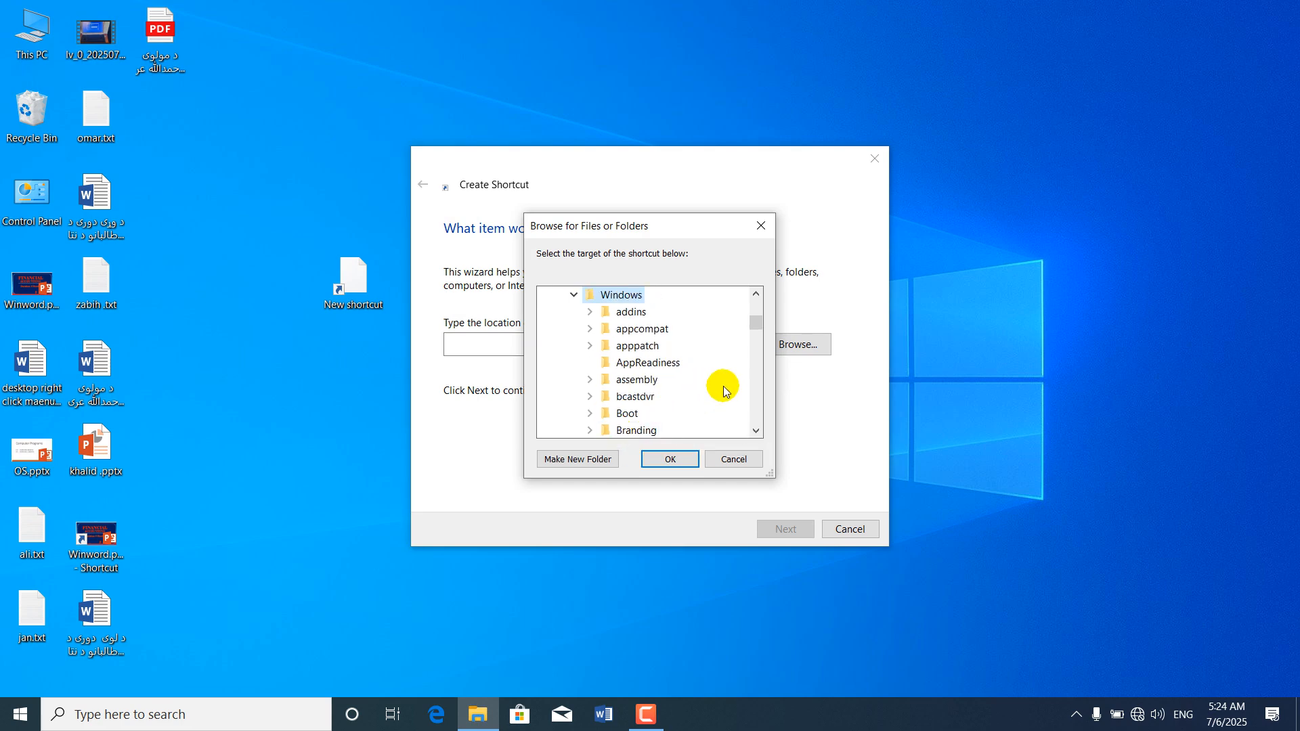
pyautogui.moveTo(757, 330); pyautogui.dragTo(754, 374)
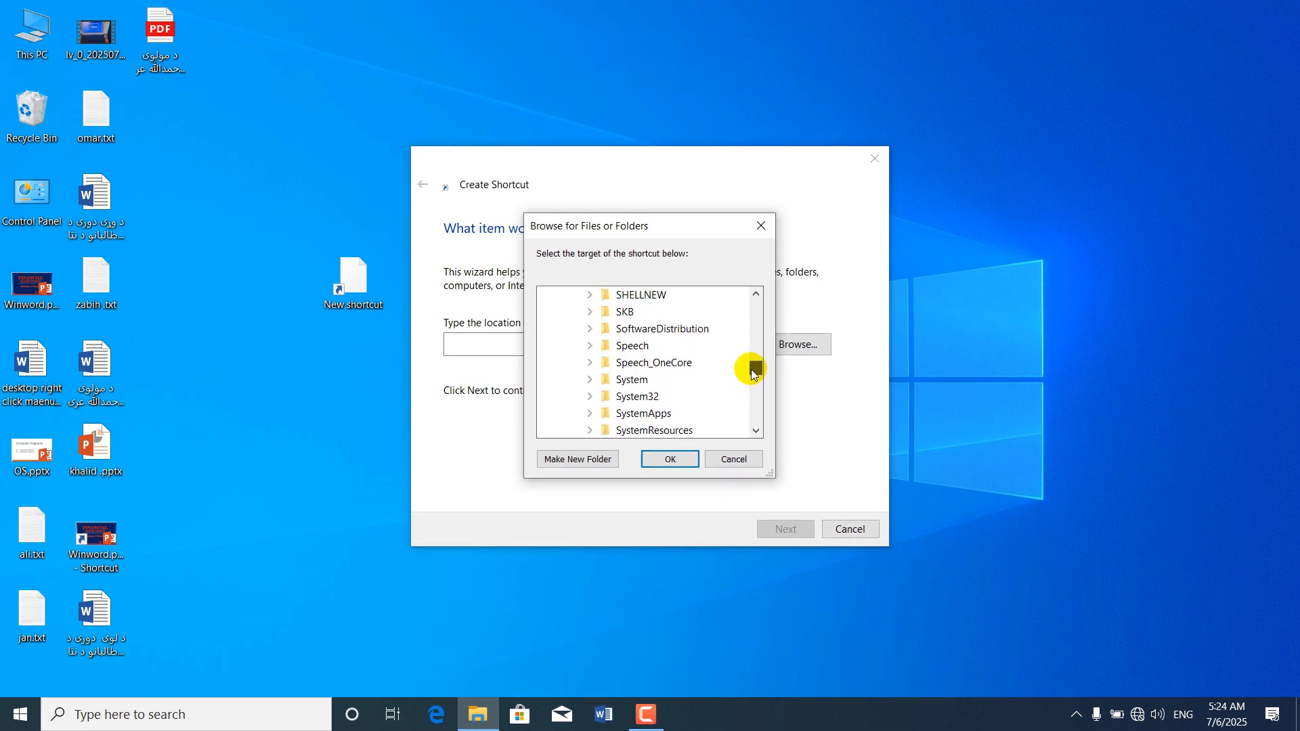
pyautogui.click(590, 397)
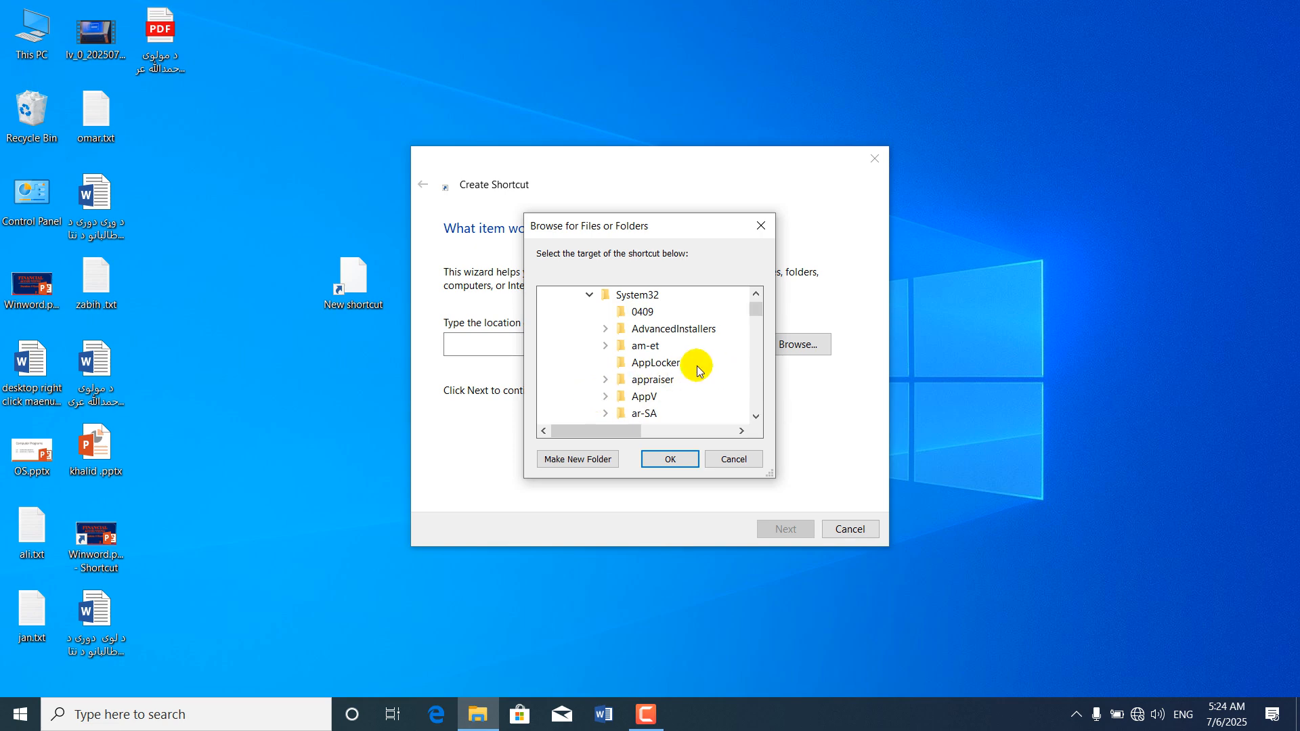
# - Look through the subfolders of System32 for the Notepad program, down to where the folder's individual files begin
pyautogui.press('n')
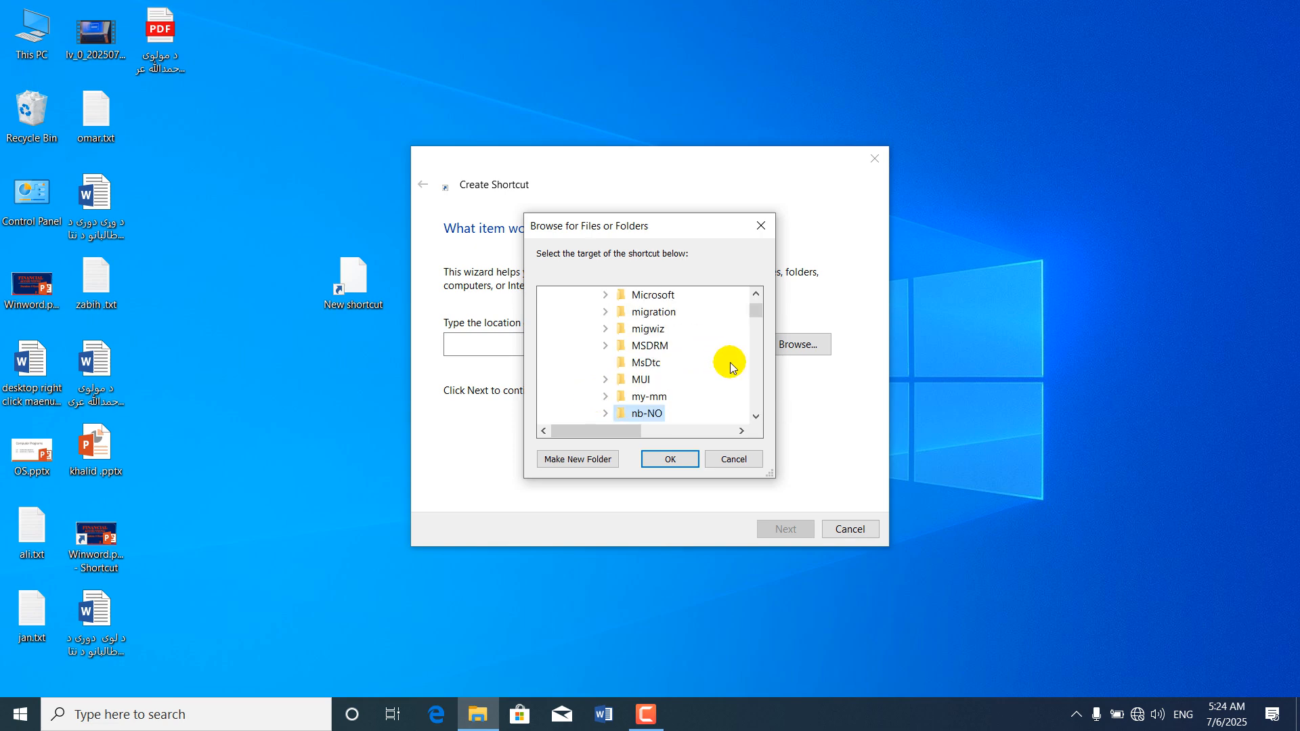
pyautogui.click(757, 418)
pyautogui.click(756, 417)
pyautogui.click(756, 417)
pyautogui.click(756, 417)
pyautogui.click(757, 417)
pyautogui.click(757, 417)
pyautogui.click(756, 417)
pyautogui.click(756, 417)
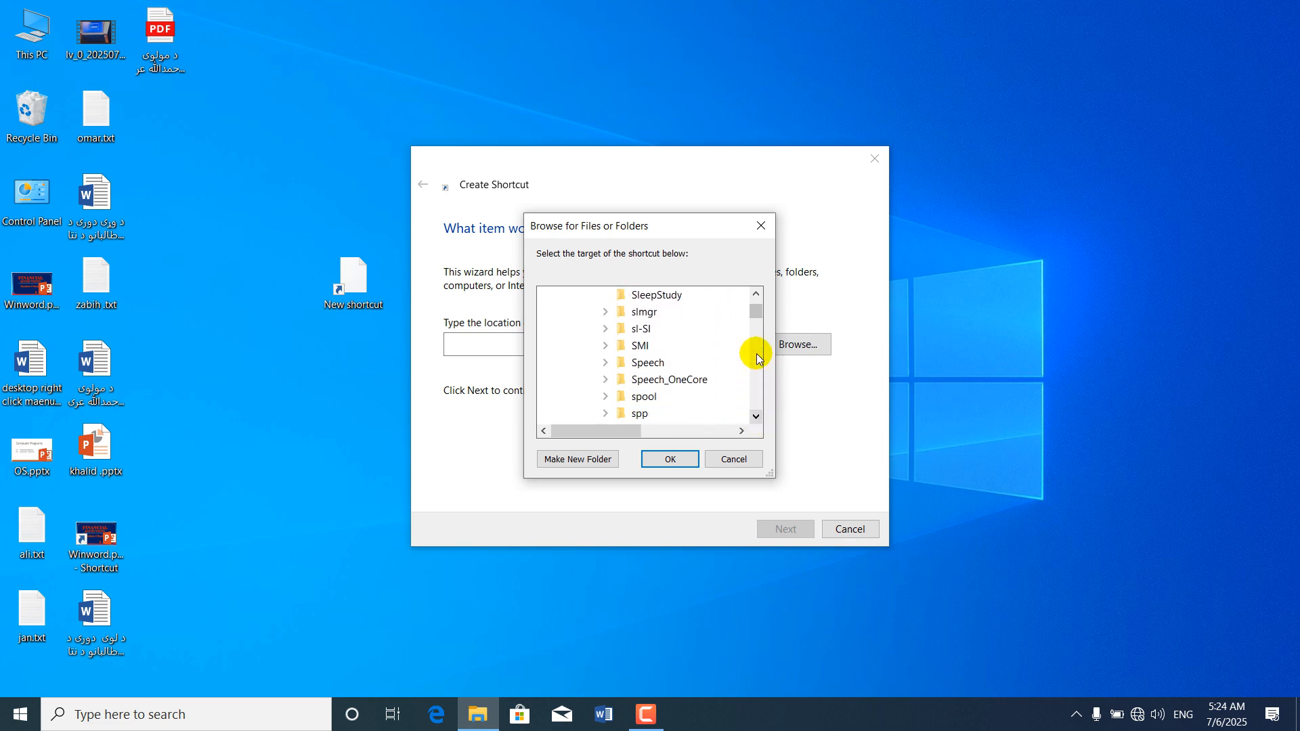
pyautogui.click(756, 294)
pyautogui.click(756, 294)
pyautogui.click(756, 294)
pyautogui.click(755, 294)
pyautogui.click(756, 294)
pyautogui.click(756, 294)
pyautogui.click(756, 293)
pyautogui.click(755, 293)
pyautogui.click(756, 294)
pyautogui.click(755, 294)
pyautogui.click(756, 294)
pyautogui.click(755, 294)
pyautogui.click(756, 294)
pyautogui.click(756, 294)
pyautogui.doubleClick(756, 294)
pyautogui.doubleClick(756, 294)
pyautogui.click(756, 294)
pyautogui.doubleClick(756, 294)
pyautogui.click(756, 294)
pyautogui.doubleClick(756, 294)
pyautogui.click(756, 294)
pyautogui.click(756, 294)
pyautogui.click(756, 294)
pyautogui.click(756, 294)
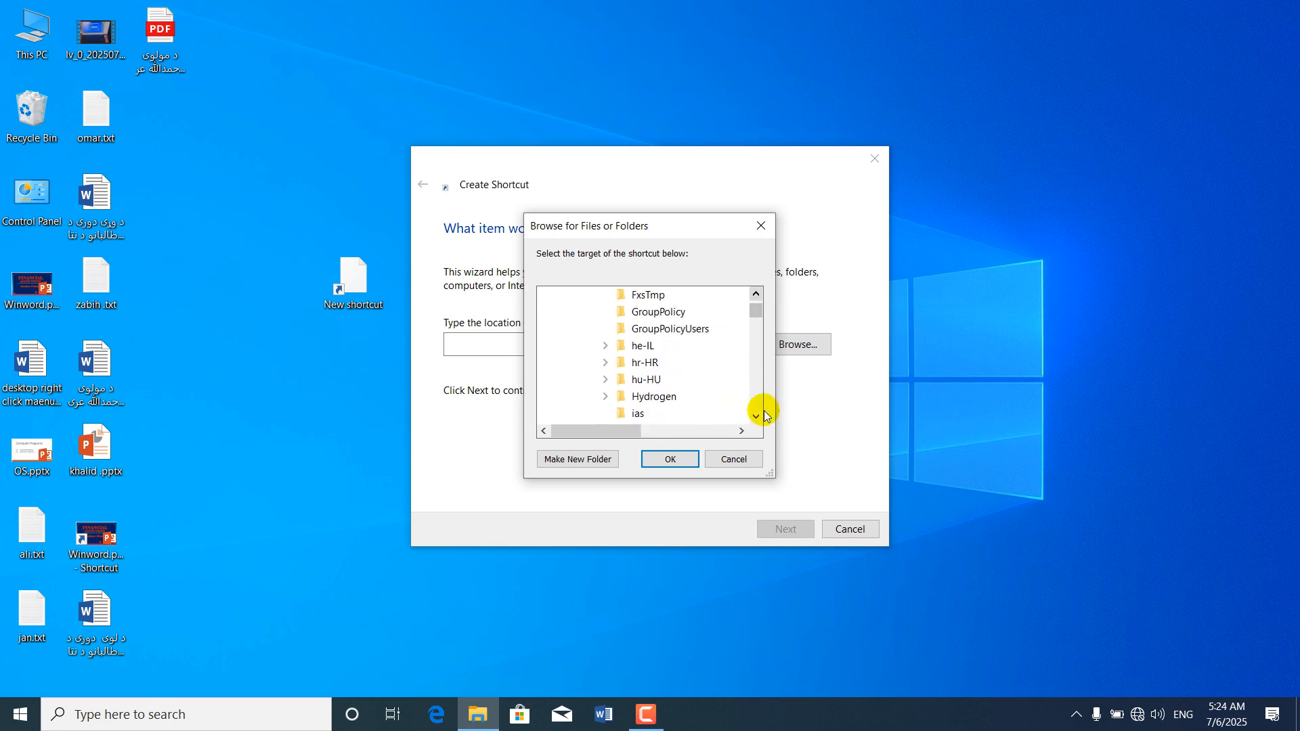
pyautogui.doubleClick(756, 416)
pyautogui.doubleClick(757, 417)
pyautogui.doubleClick(757, 417)
pyautogui.doubleClick(757, 417)
pyautogui.doubleClick(757, 416)
pyautogui.click(757, 417)
pyautogui.doubleClick(756, 417)
pyautogui.doubleClick(756, 417)
pyautogui.click(756, 417)
pyautogui.doubleClick(756, 416)
pyautogui.doubleClick(757, 417)
pyautogui.doubleClick(756, 417)
pyautogui.doubleClick(756, 416)
pyautogui.doubleClick(757, 417)
pyautogui.doubleClick(757, 416)
pyautogui.doubleClick(757, 417)
pyautogui.doubleClick(756, 417)
pyautogui.click(757, 416)
pyautogui.doubleClick(757, 417)
pyautogui.doubleClick(756, 417)
pyautogui.click(757, 417)
pyautogui.doubleClick(757, 416)
pyautogui.doubleClick(756, 416)
pyautogui.click(756, 417)
pyautogui.doubleClick(757, 417)
pyautogui.doubleClick(757, 416)
pyautogui.doubleClick(756, 416)
pyautogui.click(757, 416)
pyautogui.doubleClick(757, 416)
pyautogui.doubleClick(756, 416)
pyautogui.click(756, 416)
pyautogui.doubleClick(757, 417)
pyautogui.doubleClick(756, 417)
pyautogui.click(756, 416)
pyautogui.doubleClick(756, 417)
pyautogui.click(757, 416)
pyautogui.doubleClick(756, 416)
pyautogui.doubleClick(757, 416)
pyautogui.doubleClick(756, 416)
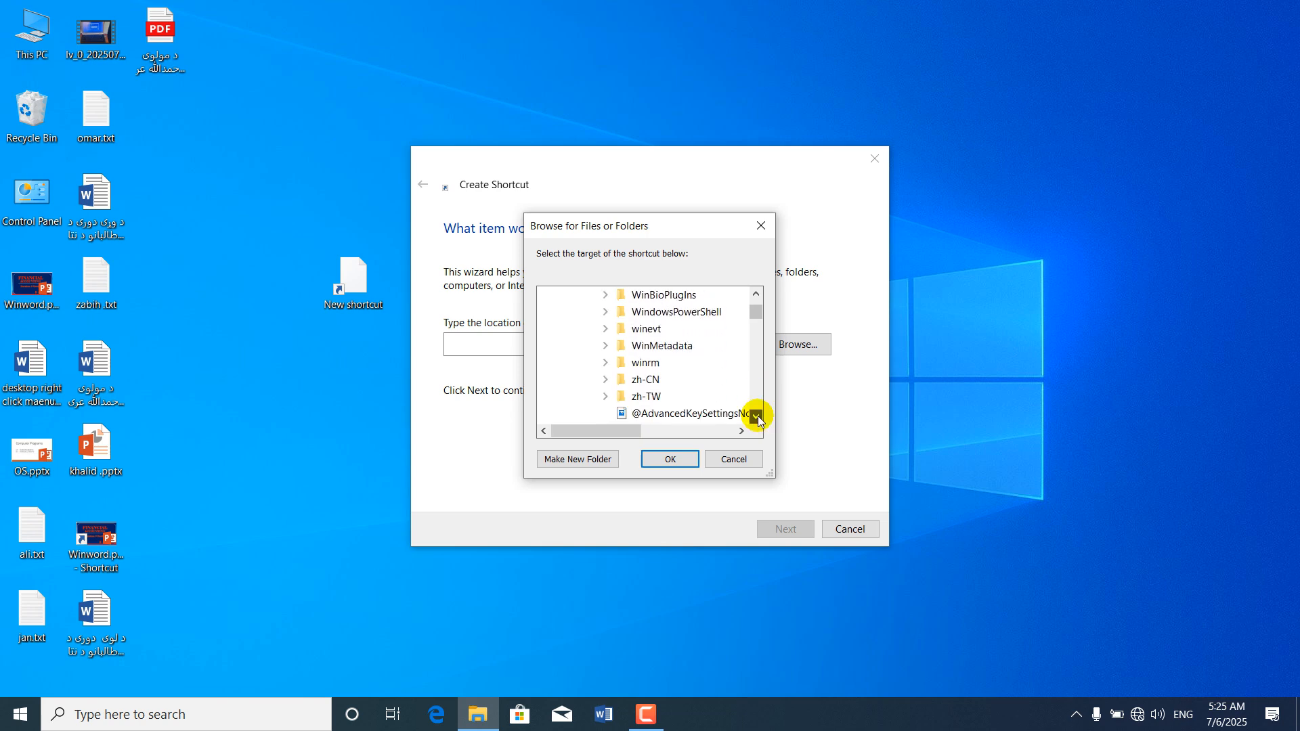
pyautogui.doubleClick(756, 416)
pyautogui.doubleClick(757, 416)
pyautogui.doubleClick(756, 417)
pyautogui.doubleClick(757, 417)
pyautogui.click(756, 416)
pyautogui.doubleClick(757, 417)
pyautogui.doubleClick(756, 417)
pyautogui.doubleClick(756, 417)
pyautogui.doubleClick(757, 417)
pyautogui.doubleClick(757, 416)
pyautogui.doubleClick(756, 417)
pyautogui.doubleClick(757, 416)
pyautogui.doubleClick(756, 416)
pyautogui.click(756, 416)
# - Find notepad.exe among the files in System32 and choose it as the new shortcut's target
pyautogui.moveTo(754, 314); pyautogui.dragTo(756, 357)
pyautogui.click(755, 418)
pyautogui.click(756, 418)
pyautogui.click(756, 418)
pyautogui.click(757, 418)
pyautogui.click(756, 418)
pyautogui.click(756, 417)
pyautogui.click(756, 418)
pyautogui.click(757, 417)
pyautogui.click(757, 417)
pyautogui.click(757, 417)
pyautogui.click(756, 417)
pyautogui.click(757, 418)
pyautogui.click(756, 418)
pyautogui.click(756, 418)
pyautogui.click(756, 417)
pyautogui.click(756, 418)
pyautogui.click(757, 417)
pyautogui.click(757, 418)
pyautogui.click(756, 418)
pyautogui.click(756, 417)
pyautogui.click(756, 418)
pyautogui.click(756, 418)
pyautogui.click(756, 417)
pyautogui.click(757, 418)
pyautogui.click(757, 418)
pyautogui.click(757, 418)
pyautogui.click(756, 418)
pyautogui.click(756, 417)
pyautogui.click(757, 418)
pyautogui.click(756, 418)
pyautogui.click(757, 417)
pyautogui.click(757, 418)
pyautogui.click(757, 418)
pyautogui.click(757, 418)
pyautogui.click(756, 418)
pyautogui.click(757, 418)
pyautogui.click(756, 418)
pyautogui.click(757, 418)
pyautogui.click(756, 418)
pyautogui.click(757, 418)
pyautogui.click(756, 418)
pyautogui.click(756, 418)
pyautogui.click(756, 418)
pyautogui.click(756, 418)
pyautogui.click(757, 418)
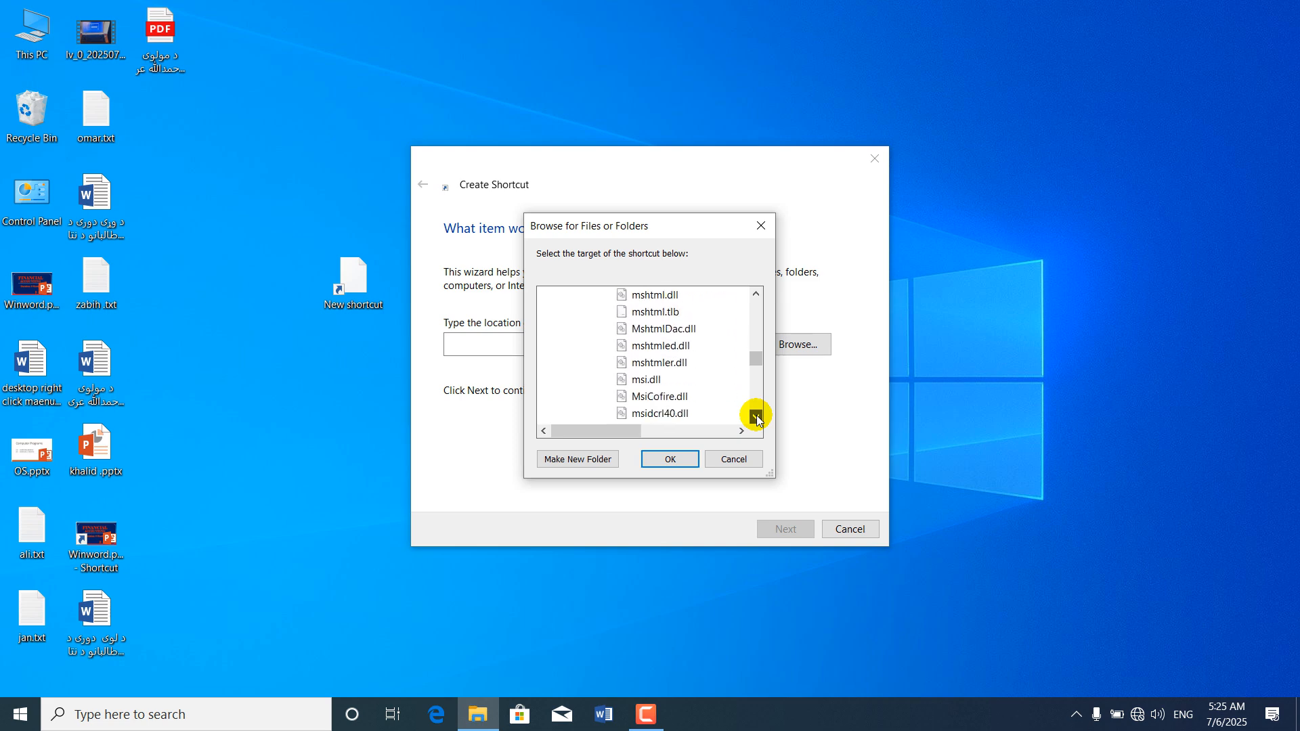
pyautogui.click(757, 418)
pyautogui.click(757, 418)
pyautogui.click(756, 417)
pyautogui.click(756, 418)
pyautogui.click(756, 417)
pyautogui.click(757, 418)
pyautogui.click(756, 418)
pyautogui.click(757, 417)
pyautogui.click(756, 418)
pyautogui.click(757, 418)
pyautogui.click(757, 294)
pyautogui.click(757, 294)
pyautogui.click(757, 294)
pyautogui.click(757, 294)
pyautogui.click(758, 294)
pyautogui.click(757, 294)
pyautogui.click(757, 294)
pyautogui.click(757, 294)
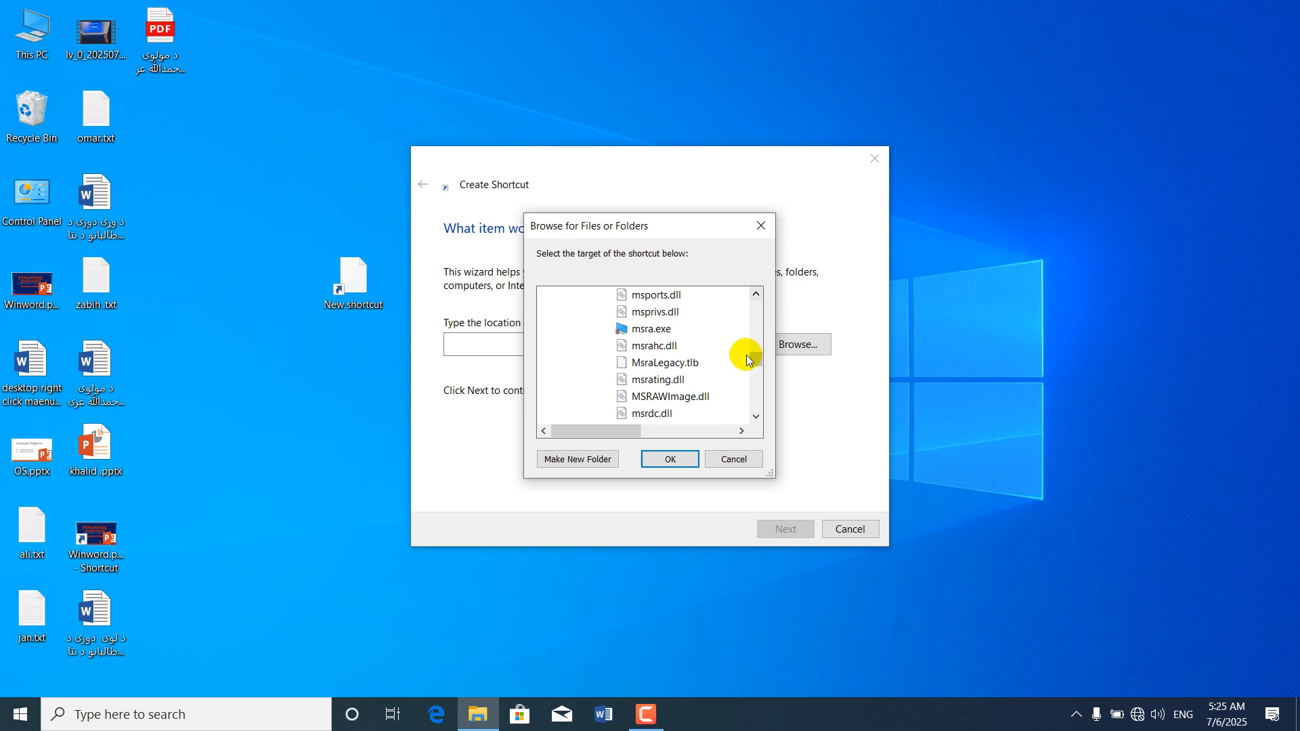
pyautogui.moveTo(756, 361); pyautogui.dragTo(756, 367)
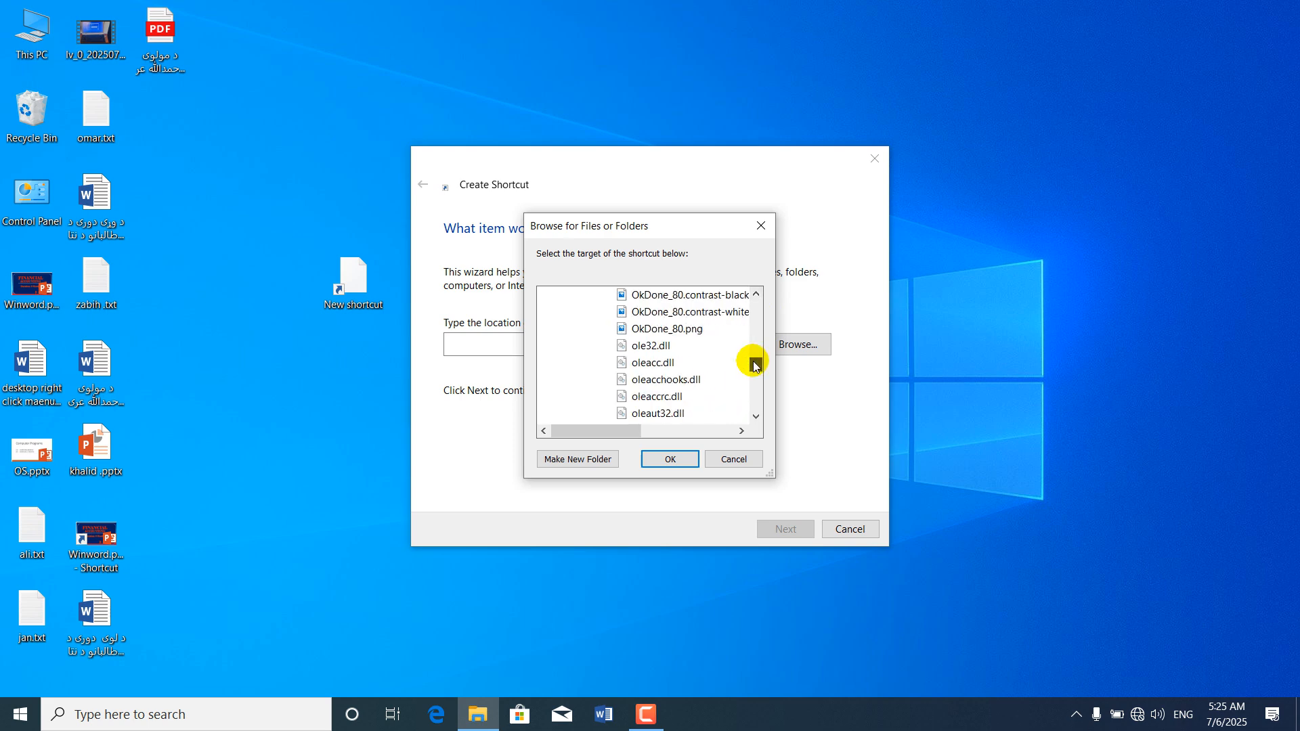
pyautogui.click(757, 293)
pyautogui.click(757, 294)
pyautogui.click(757, 294)
pyautogui.click(756, 294)
pyautogui.click(757, 294)
pyautogui.moveTo(756, 294); pyautogui.dragTo(754, 291)
pyautogui.click(654, 331)
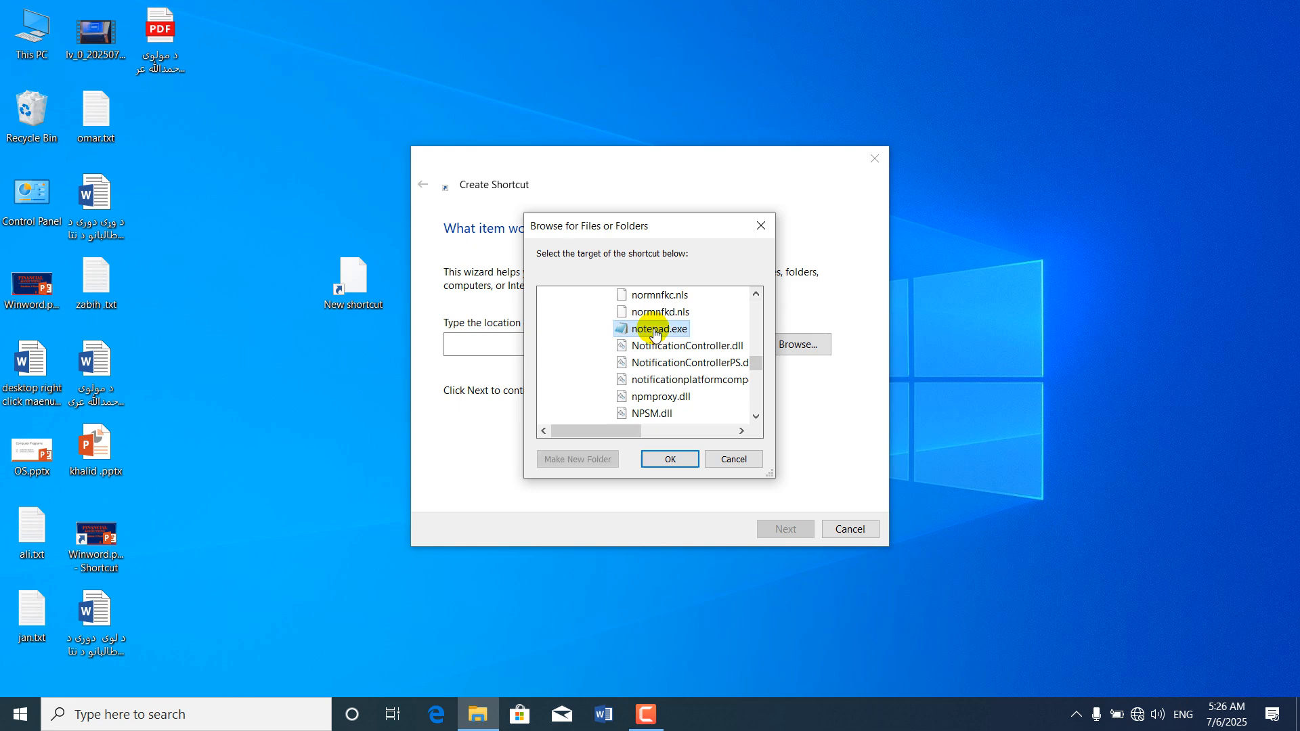
pyautogui.click(664, 460)
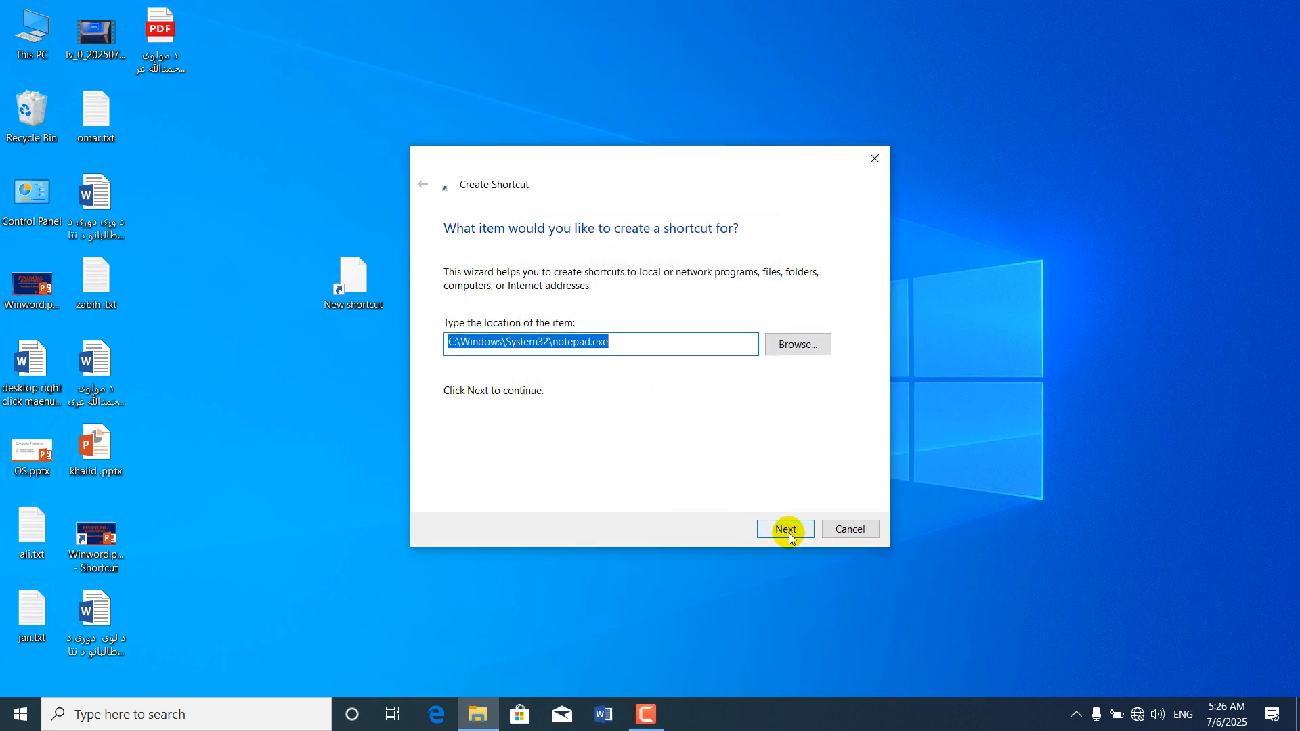
# - Finish the notepad.exe shortcut with its suggested name, then test it by opening and closing Notepad
pyautogui.click(789, 533)
pyautogui.click(789, 533)
pyautogui.doubleClick(353, 278)
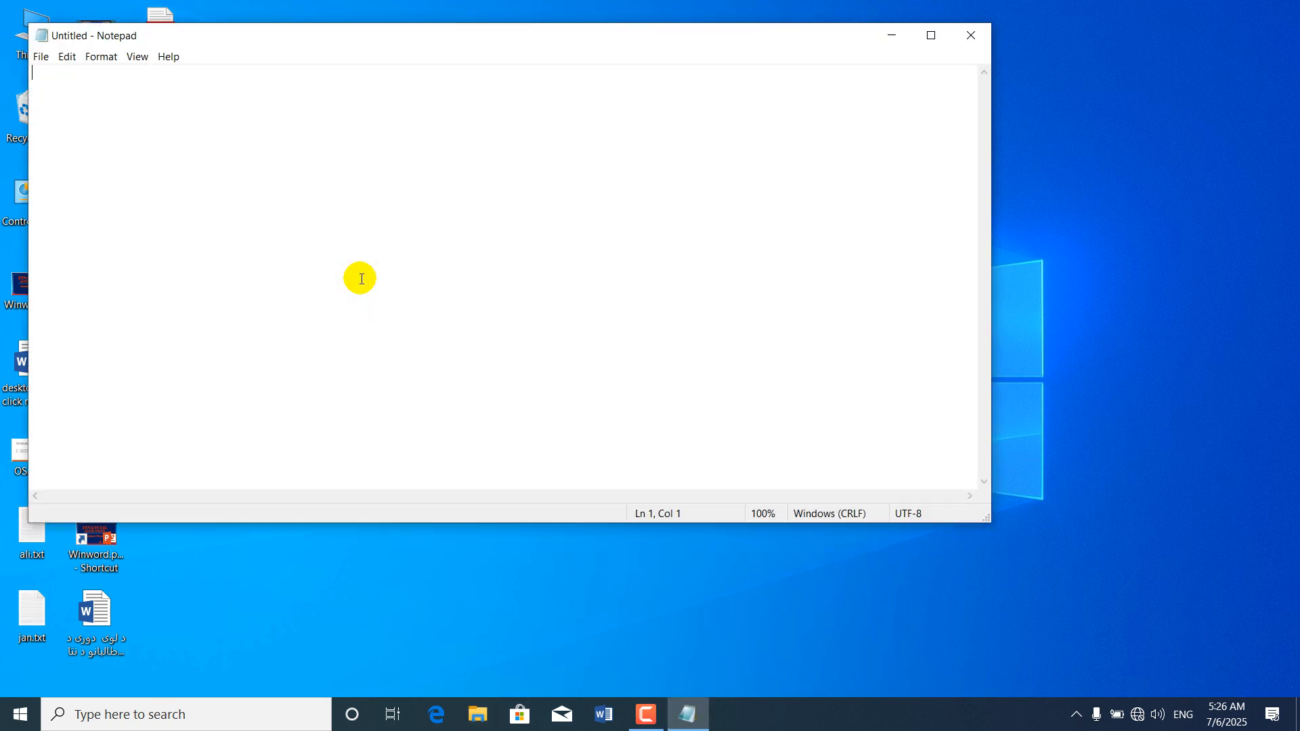
pyautogui.click(971, 38)
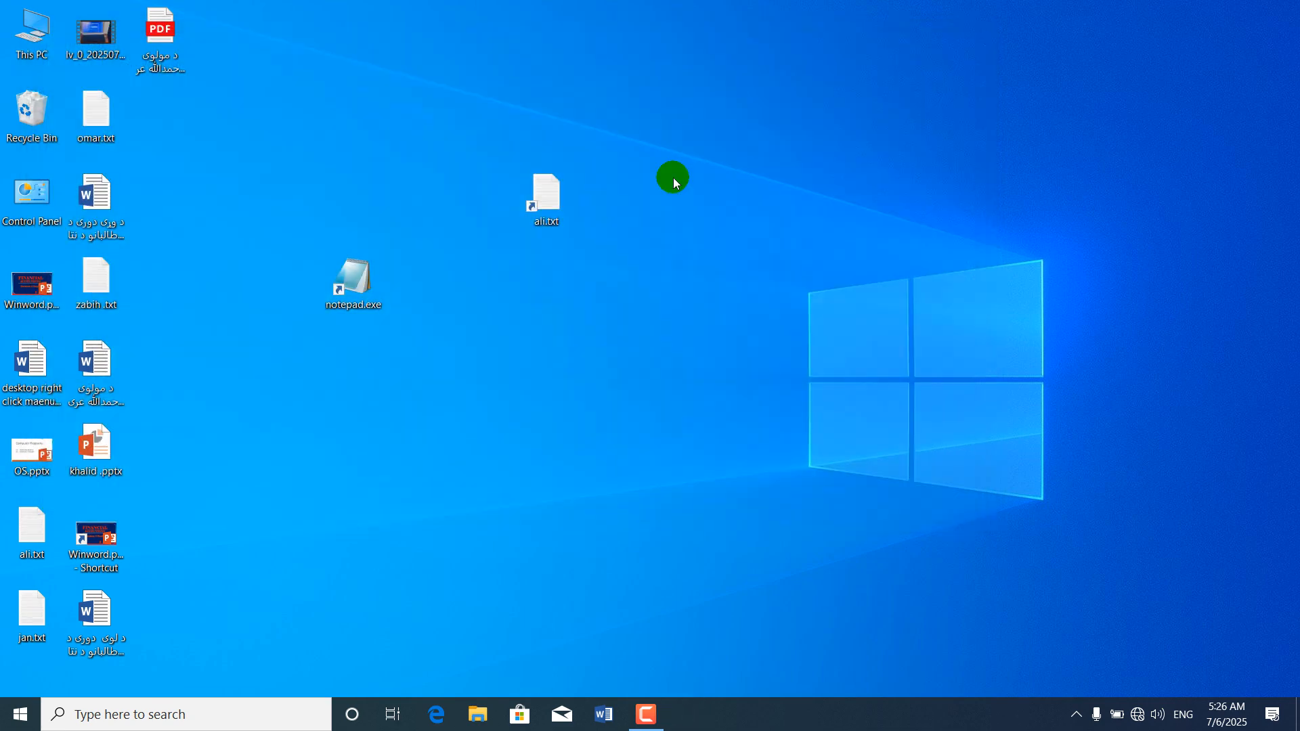
# - Create another desktop shortcut with notepad as the item location, keeping the suggested name
pyautogui.rightClick(516, 289)
pyautogui.moveTo(668, 457)
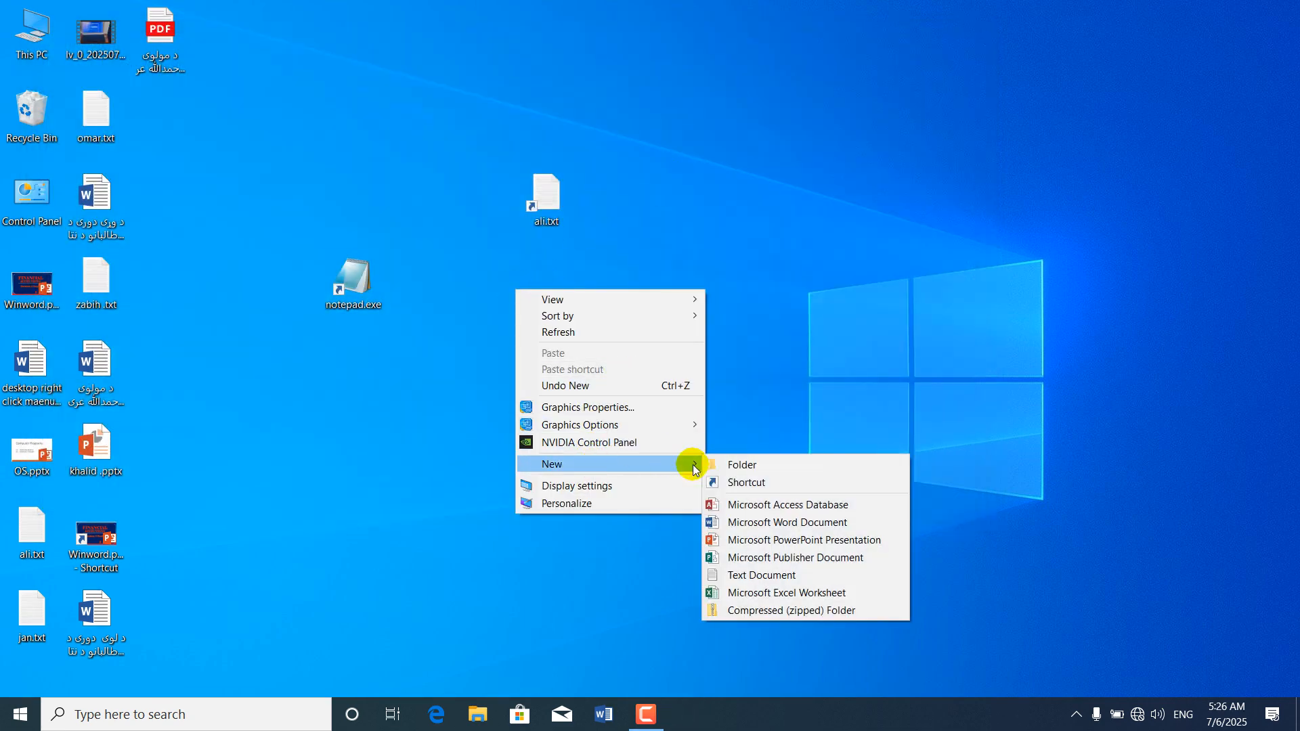
pyautogui.click(728, 484)
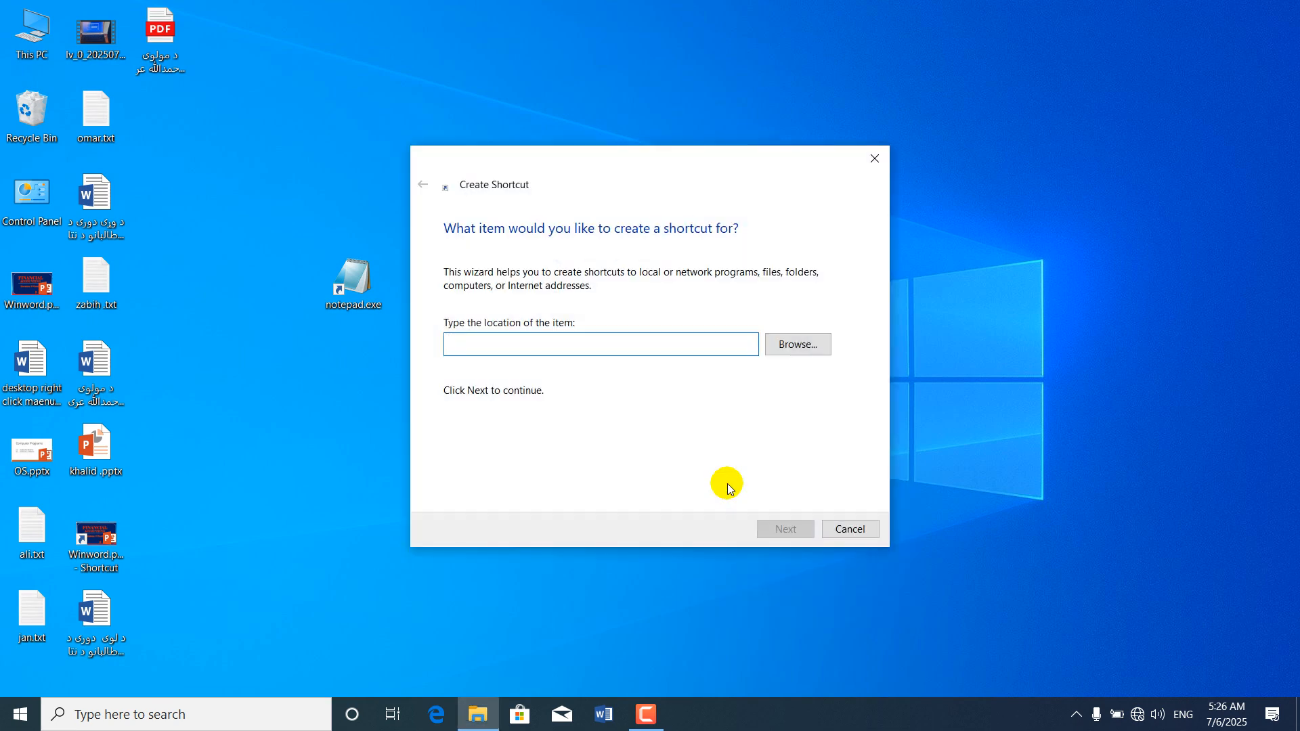
pyautogui.write('notepad')
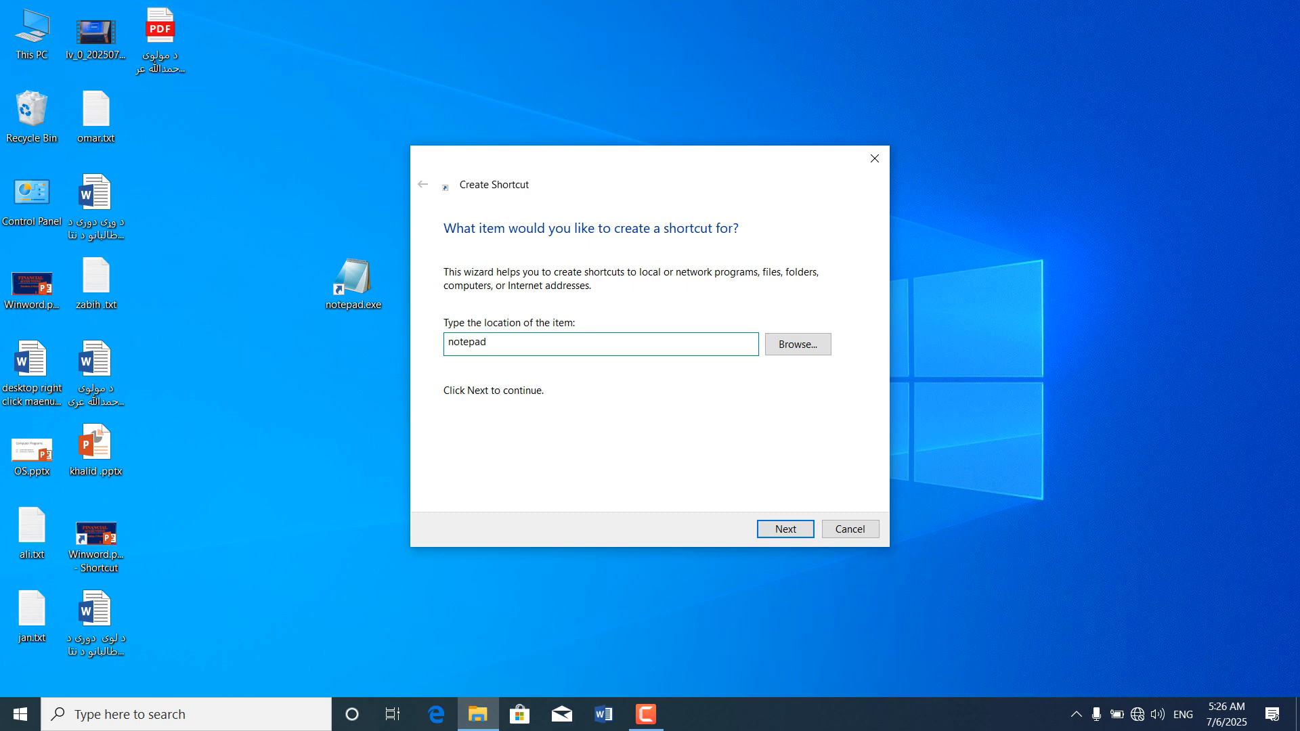
pyautogui.press('Return')
pyautogui.press('Return')
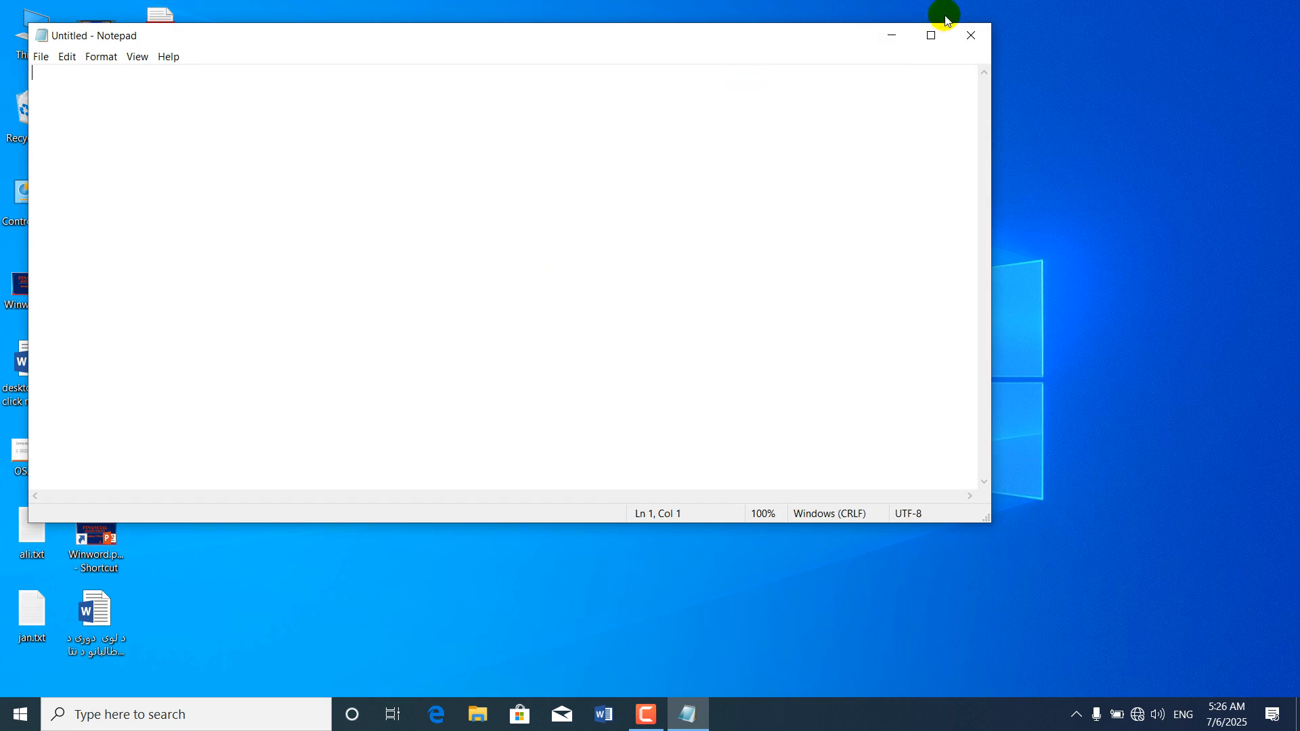
# - Close the open Notepad window and delete the ali.txt and Notepad test shortcuts from the middle of the desktop
pyautogui.click(969, 36)
pyautogui.moveTo(232, 122); pyautogui.dragTo(803, 364)
pyautogui.press('Delete')
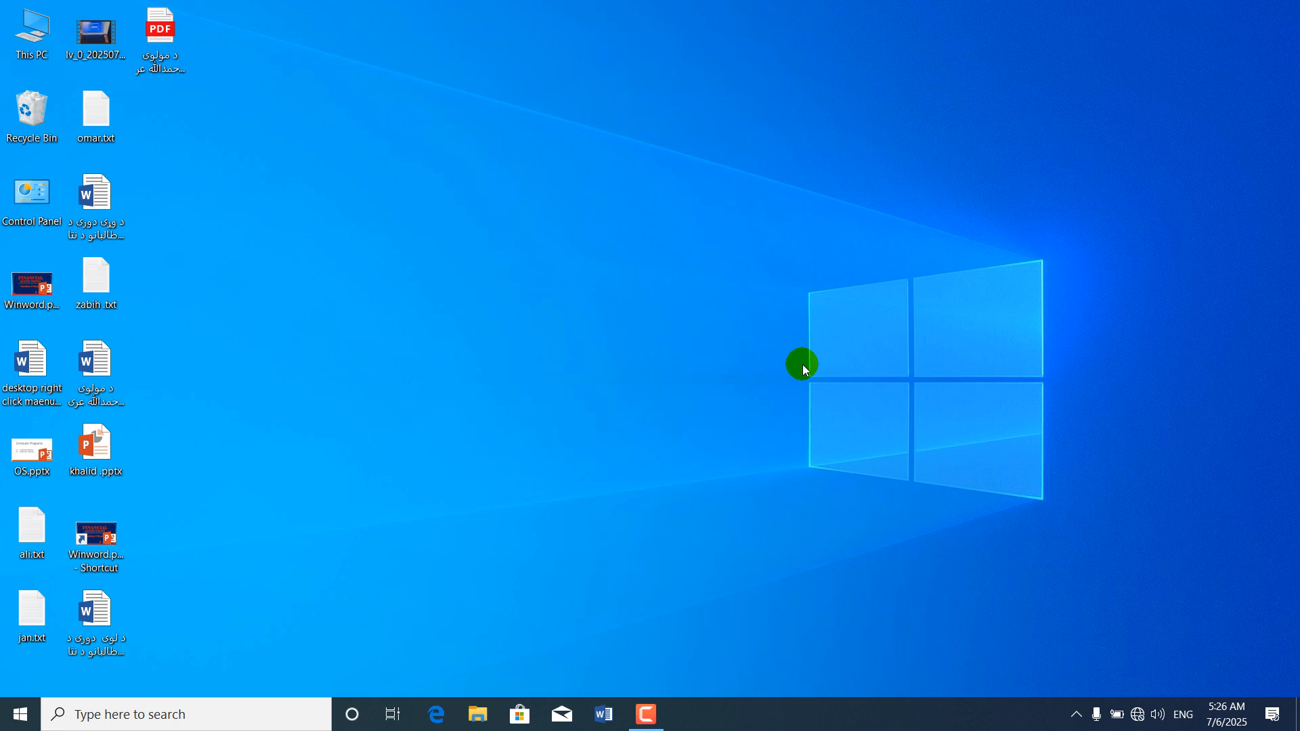
# - Create a desktop shortcut with cmd as the item location under its suggested name, and open it to test it
pyautogui.rightClick(710, 310)
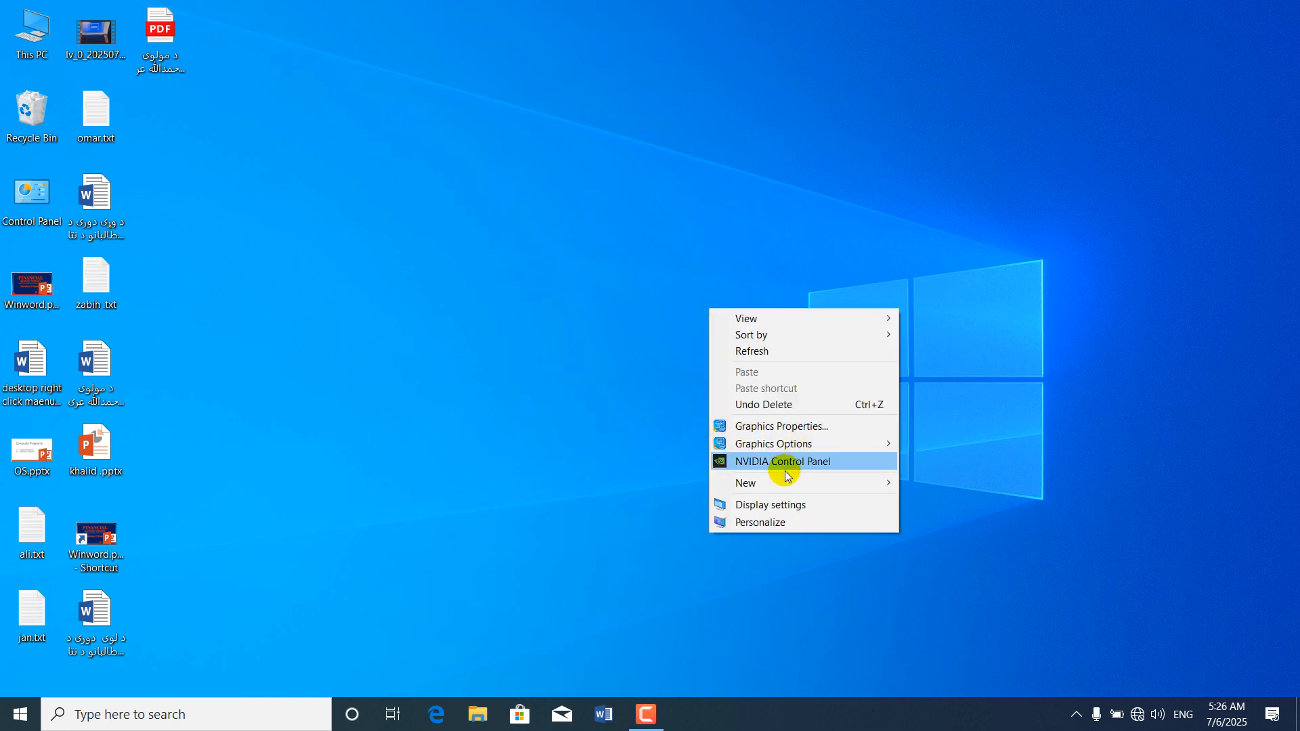
pyautogui.moveTo(784, 487)
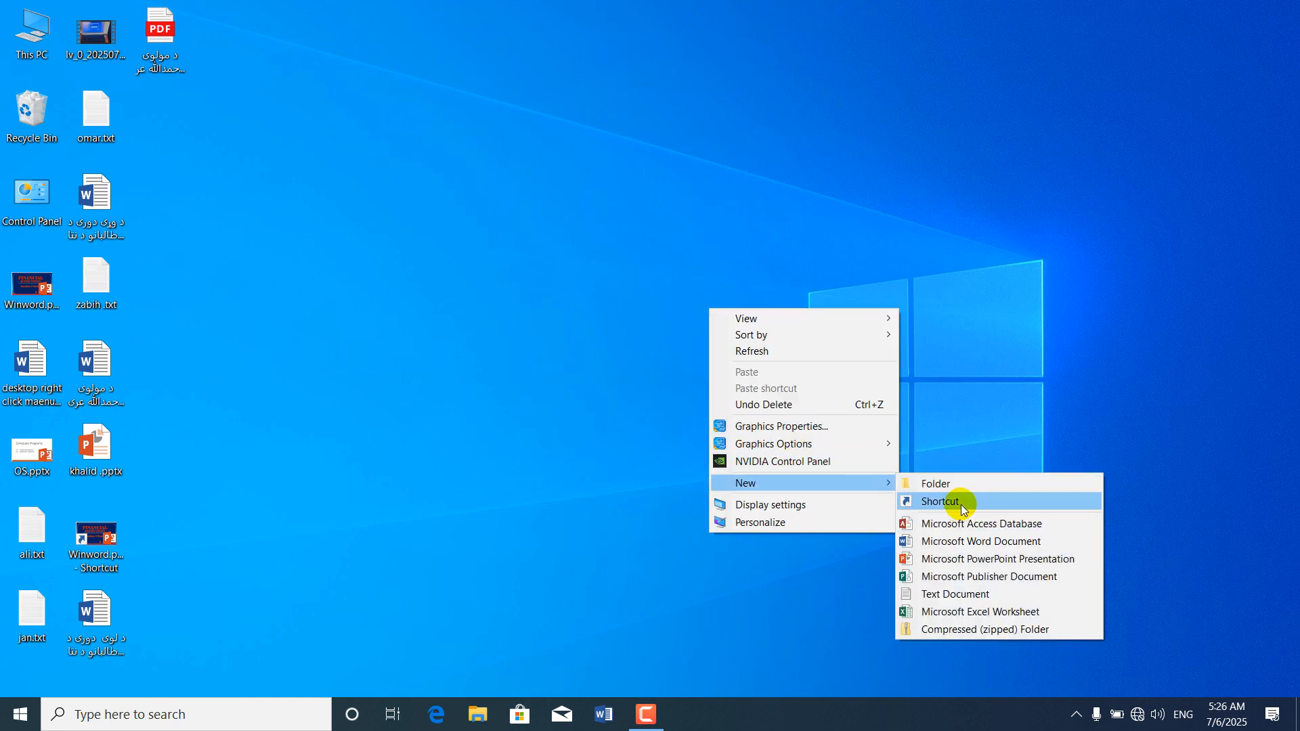
pyautogui.click(962, 507)
pyautogui.write('cmd')
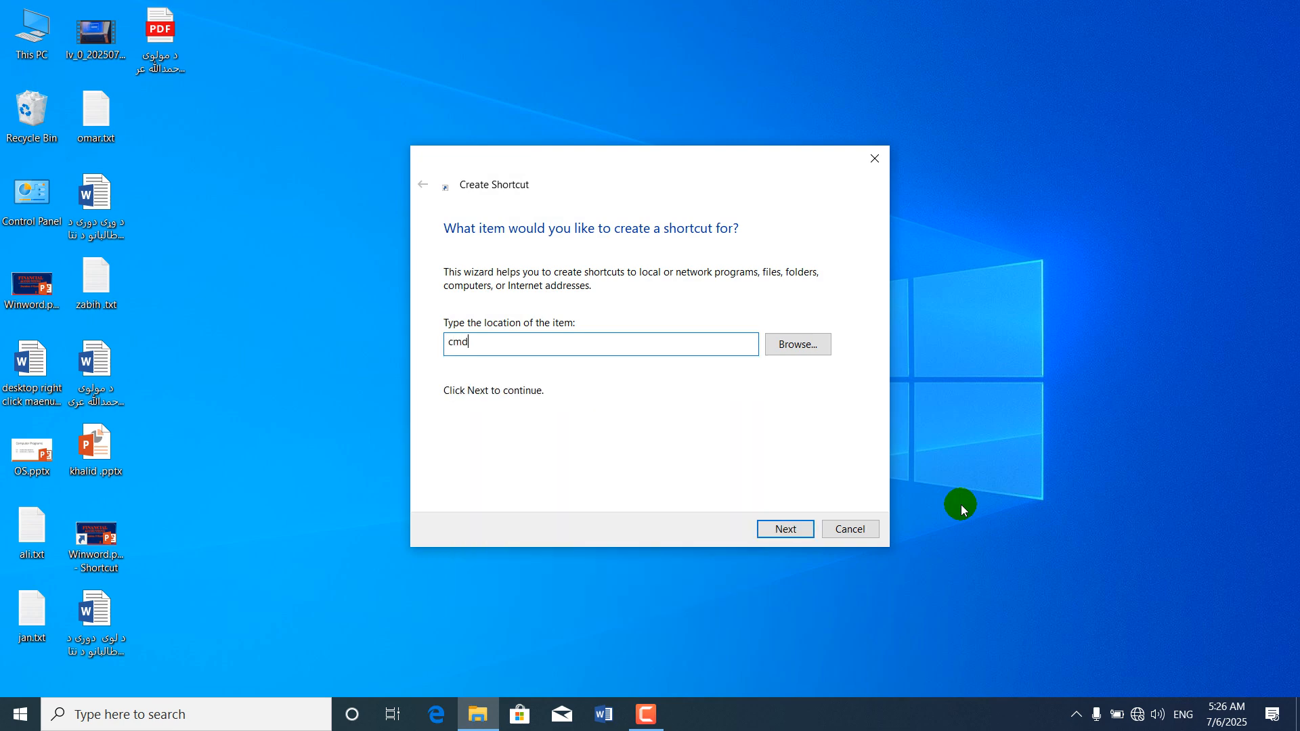
pyautogui.press('Return')
pyautogui.press('Return')
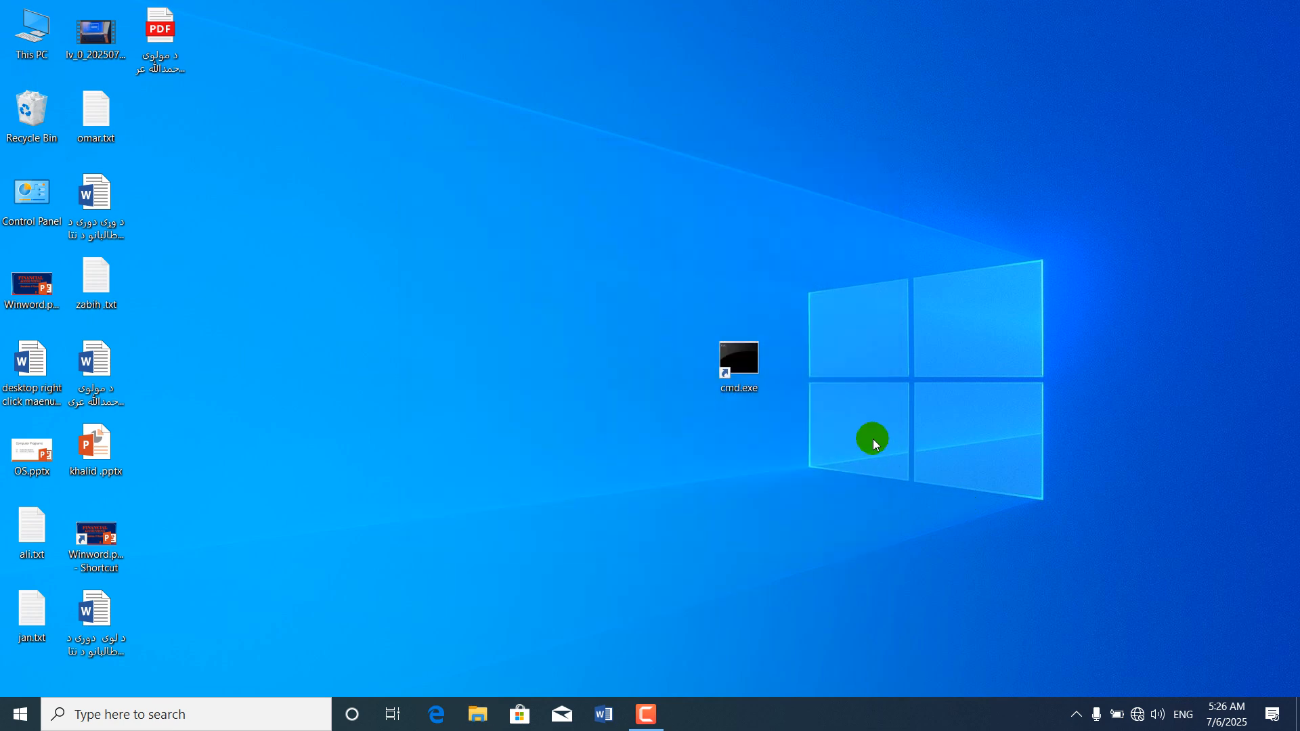
pyautogui.doubleClick(732, 362)
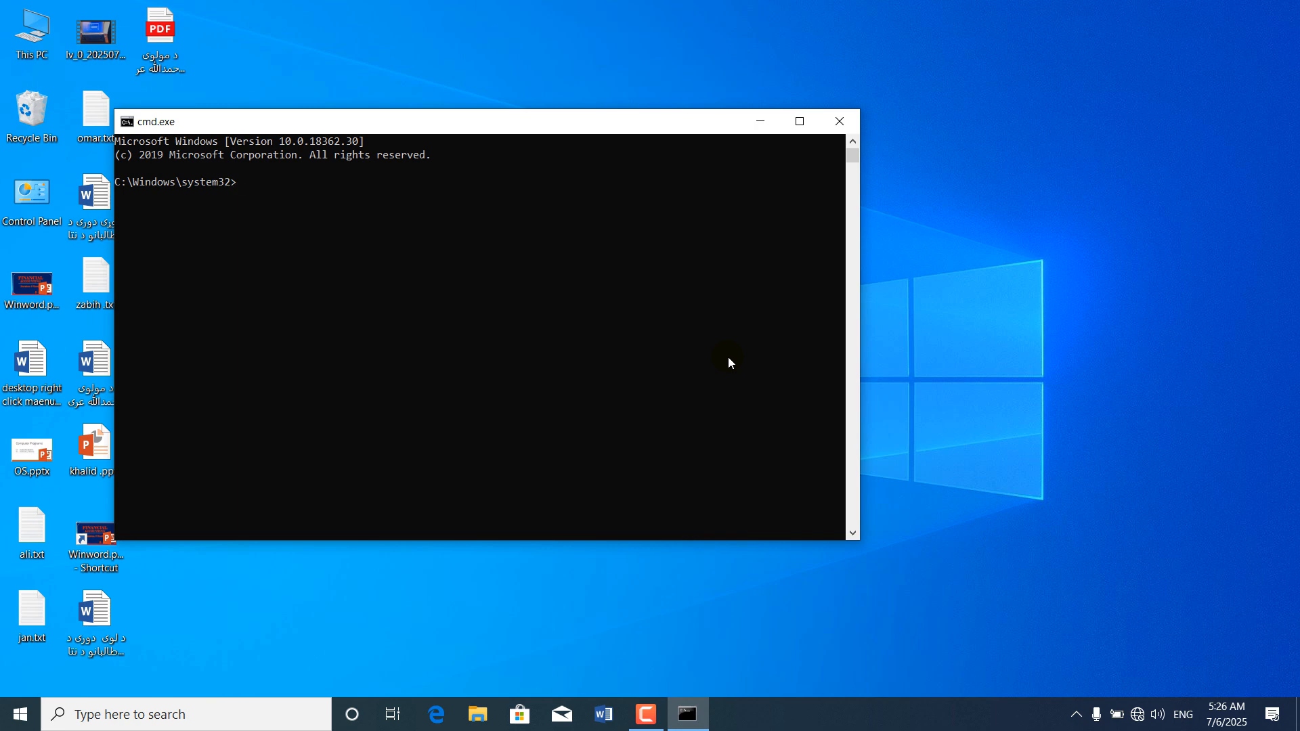
# - Close the command prompt window and delete the cmd.exe shortcut from the desktop
pyautogui.click(837, 120)
pyautogui.moveTo(650, 282); pyautogui.dragTo(907, 477)
pyautogui.press('Delete')
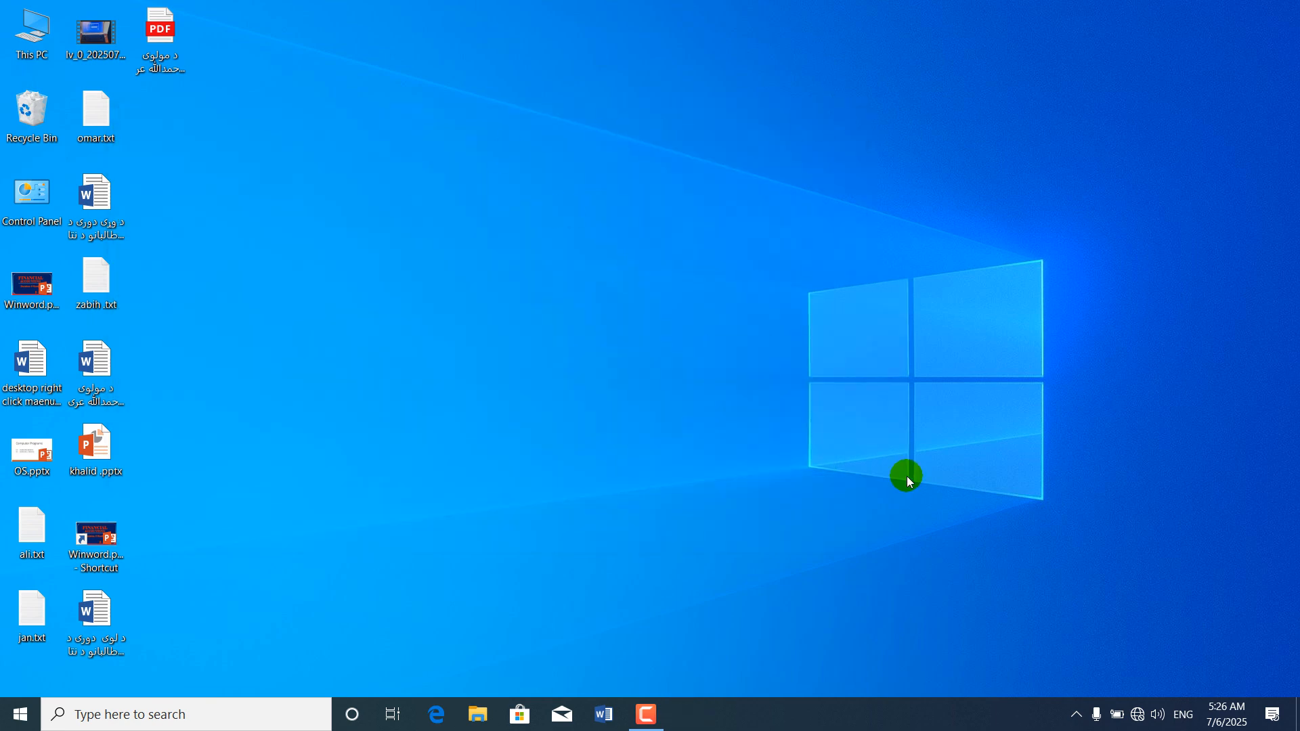
# - Start a new desktop shortcut with the command shutdown -s as its item location and continue to naming it
pyautogui.rightClick(340, 210)
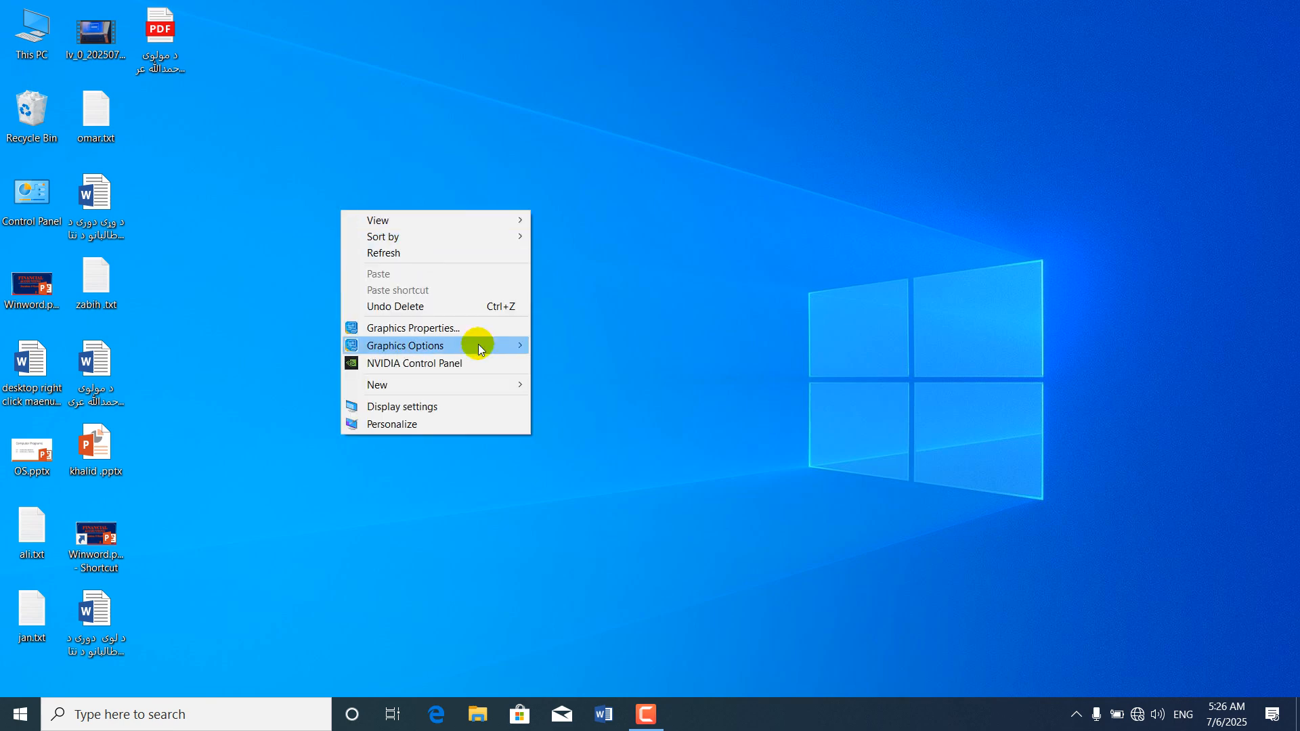
pyautogui.moveTo(478, 384)
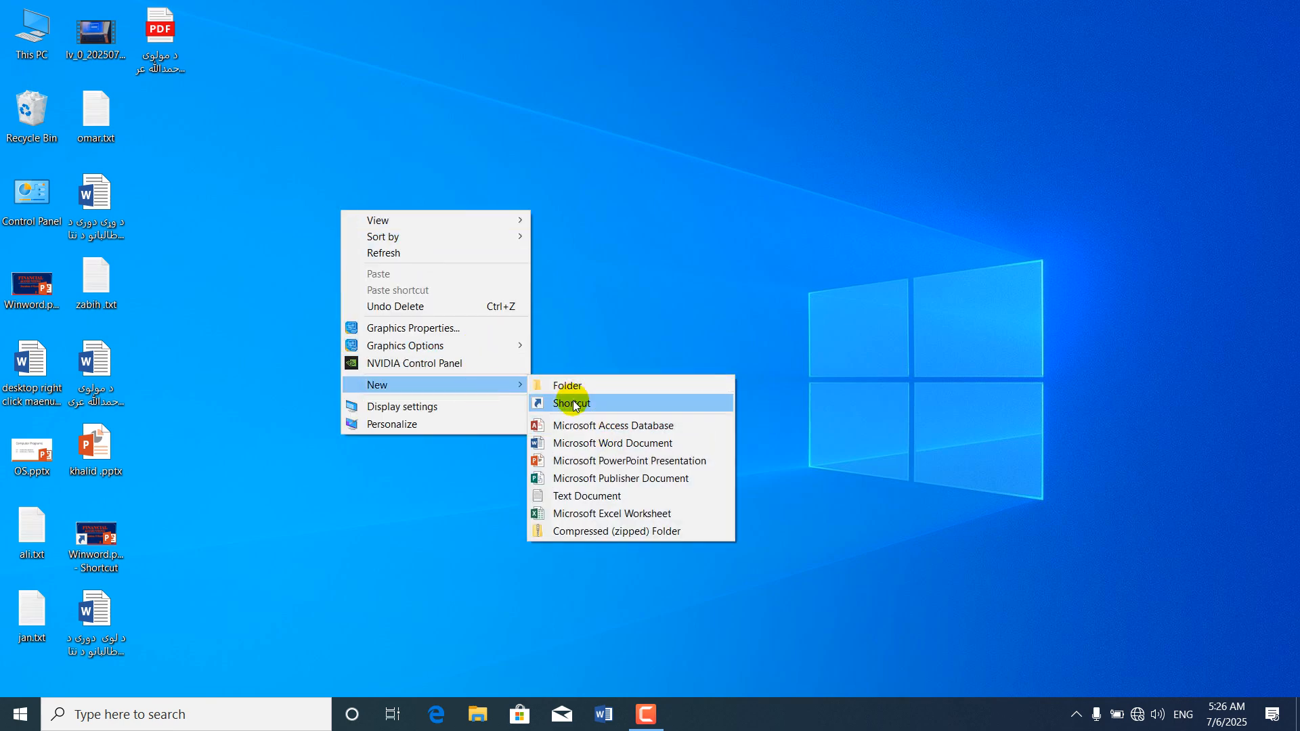
pyautogui.click(574, 405)
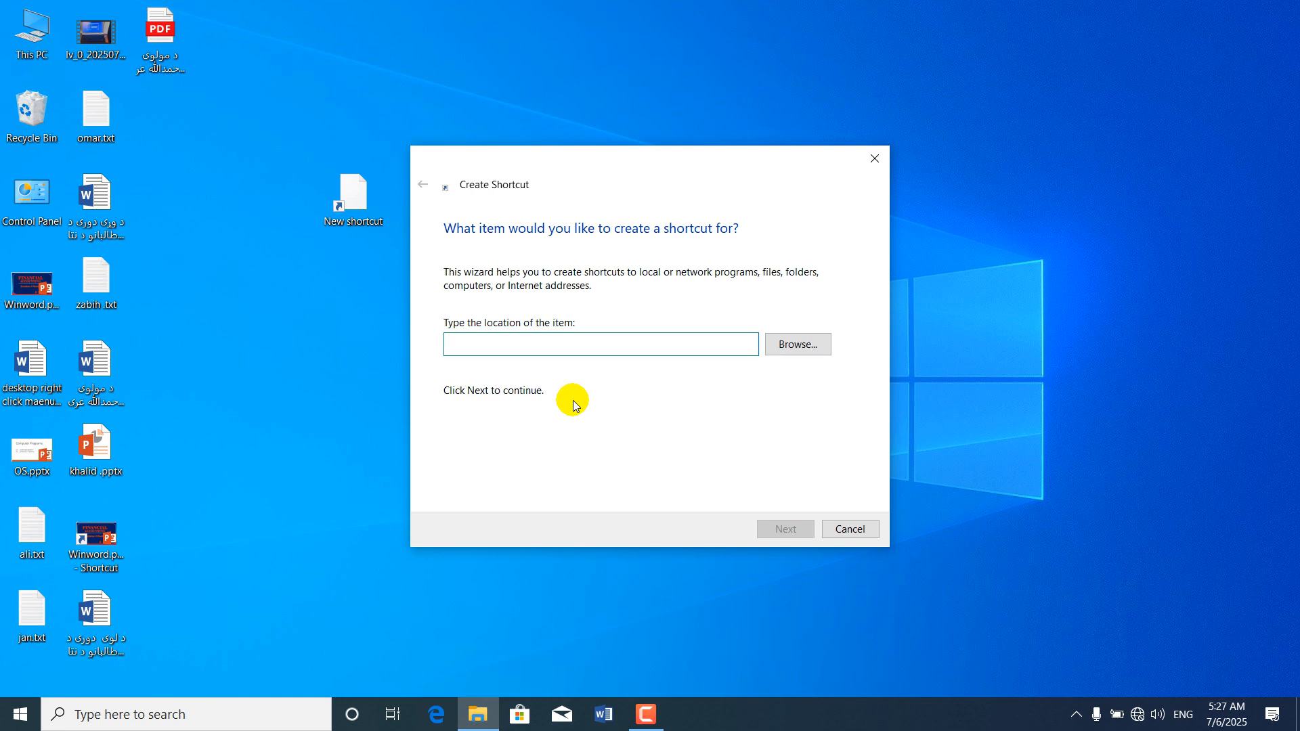
pyautogui.write('sh')
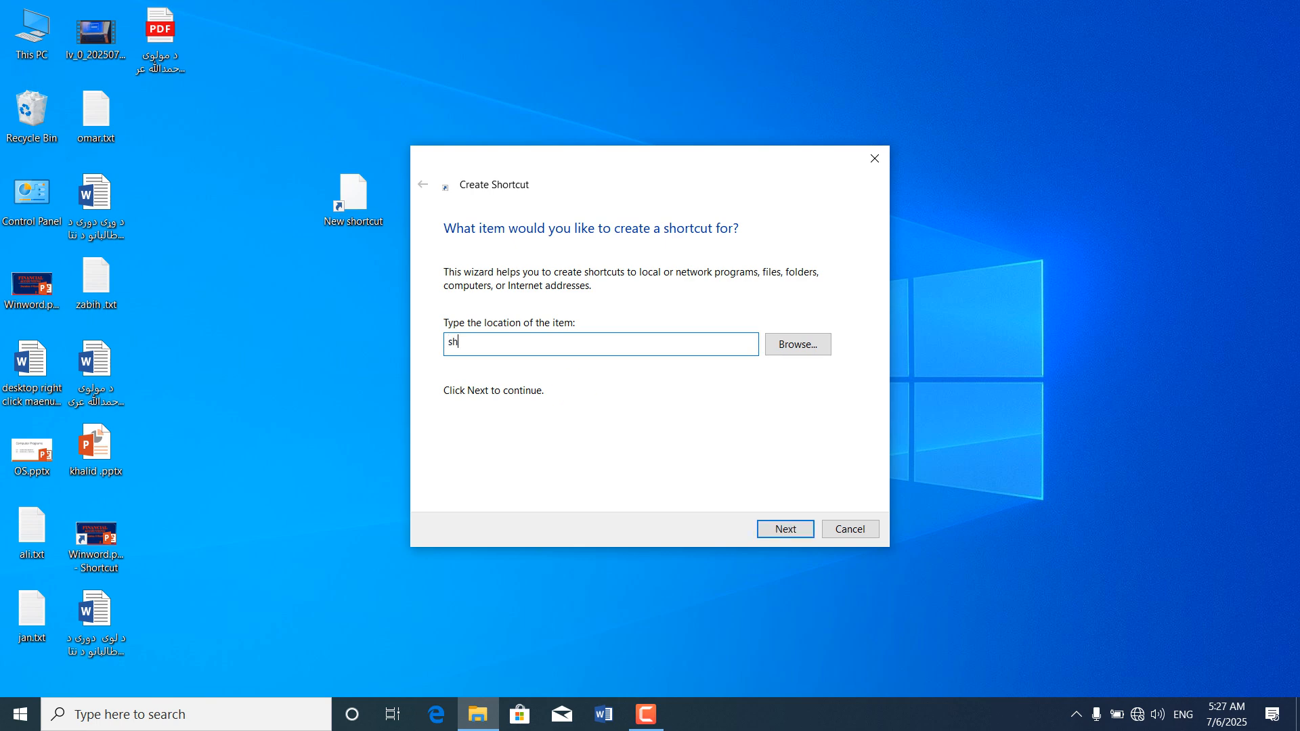
pyautogui.write('utdoen')
pyautogui.press('BackSpace')
pyautogui.press('BackSpace')
pyautogui.write('wn -s')
pyautogui.click(784, 528)
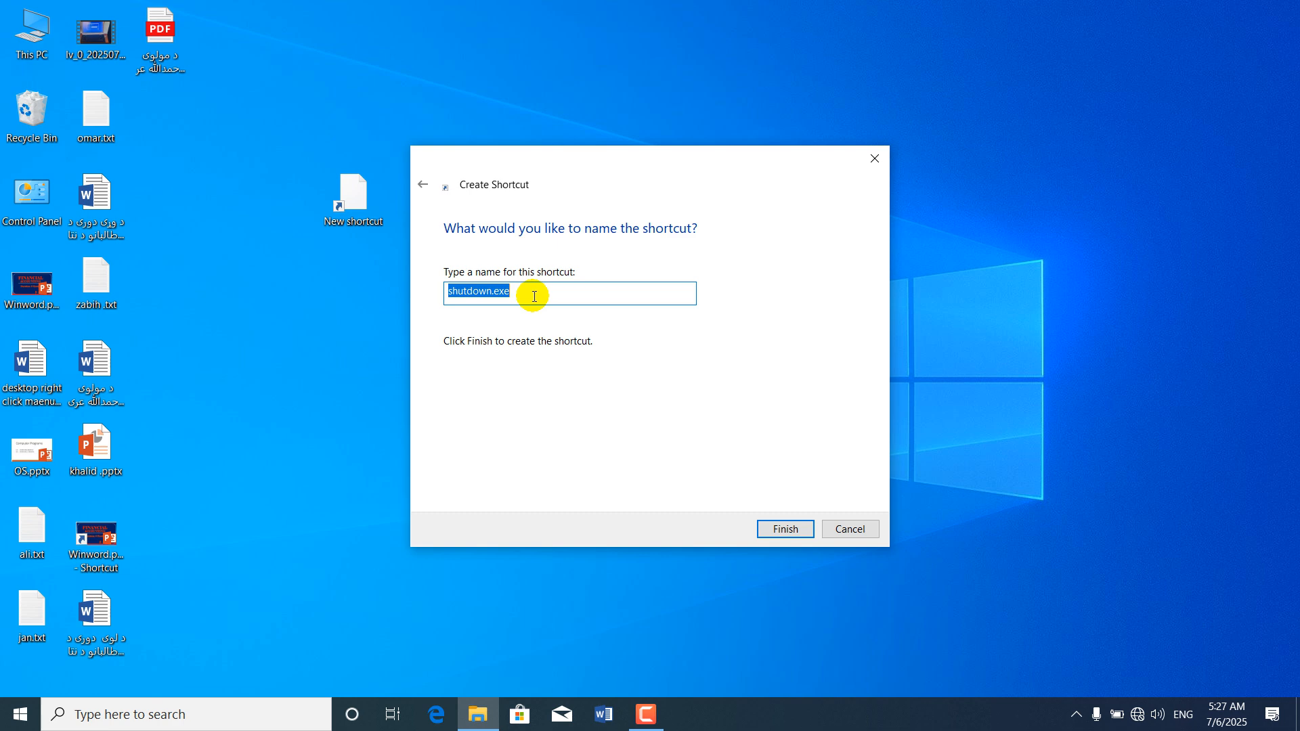
# - Name the shutdown shortcut jan, finish creating it and select it on the desktop
pyautogui.write('jan')
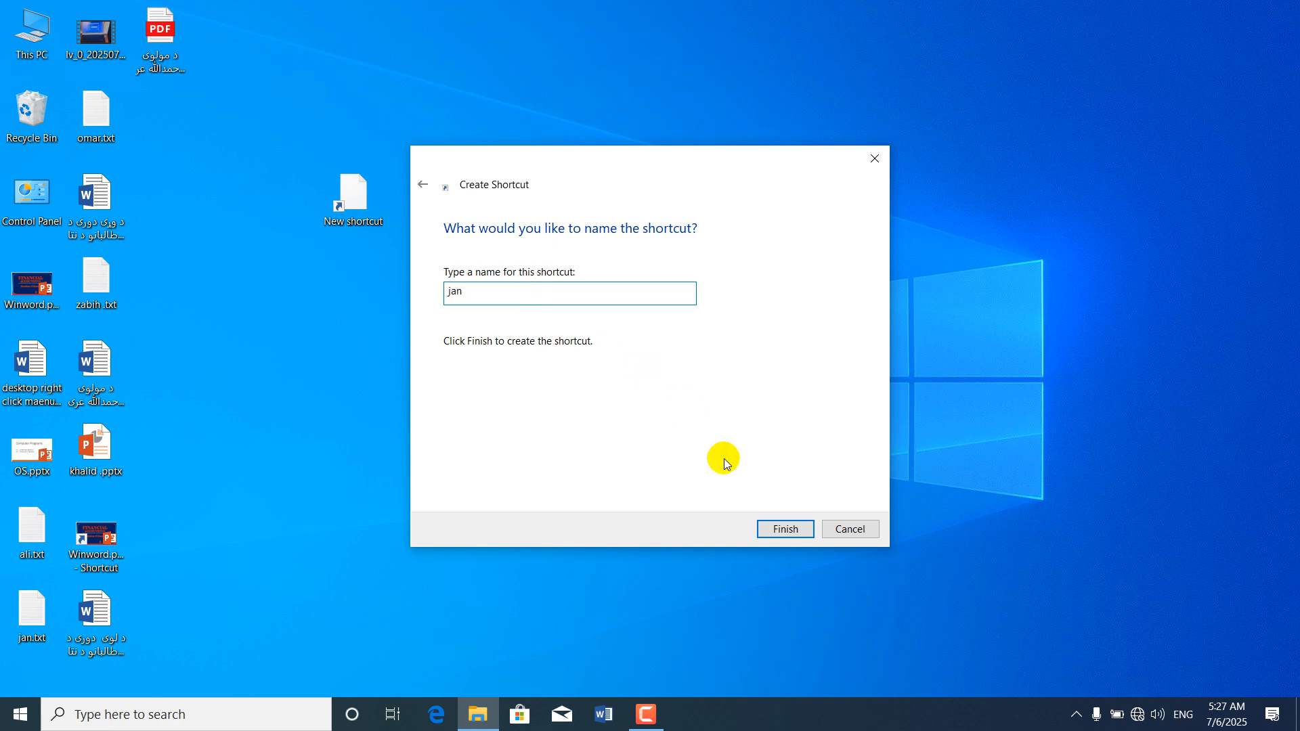
pyautogui.click(794, 529)
pyautogui.click(352, 198)
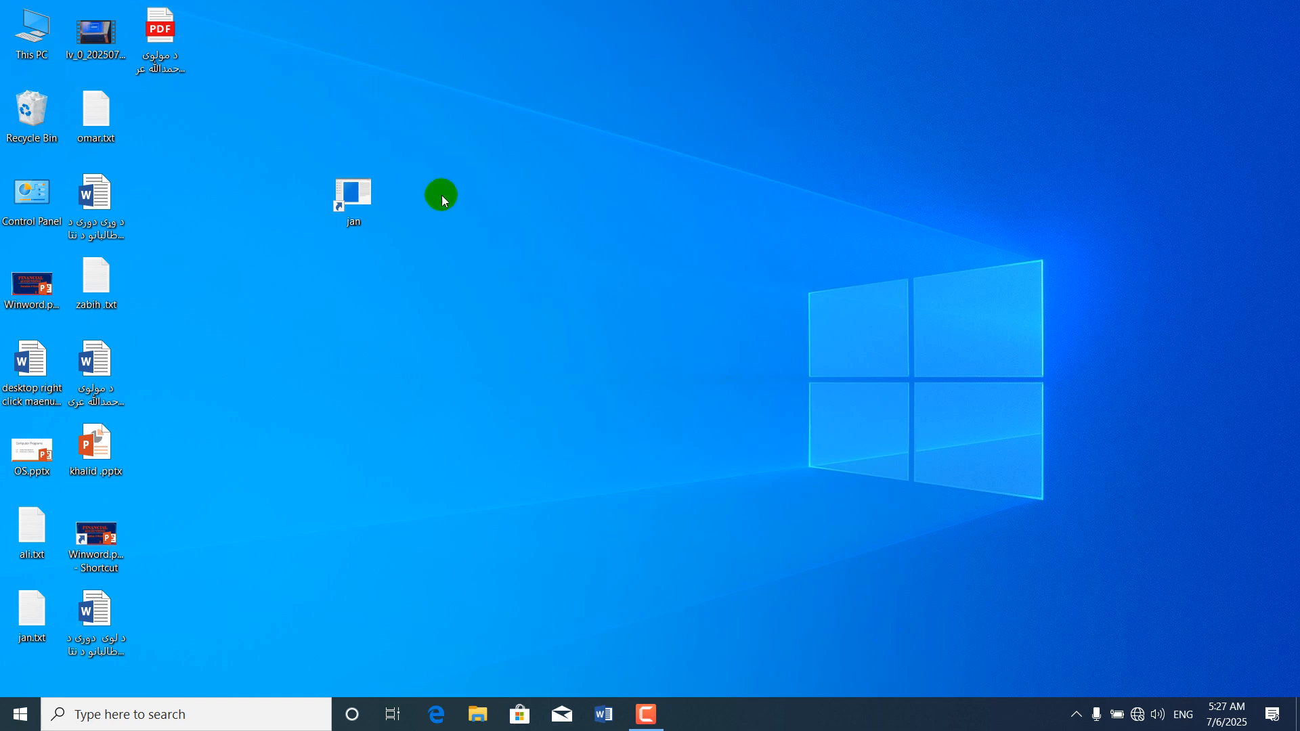
# - Start another new desktop shortcut and enter shutdown -h as its item location
pyautogui.rightClick(594, 197)
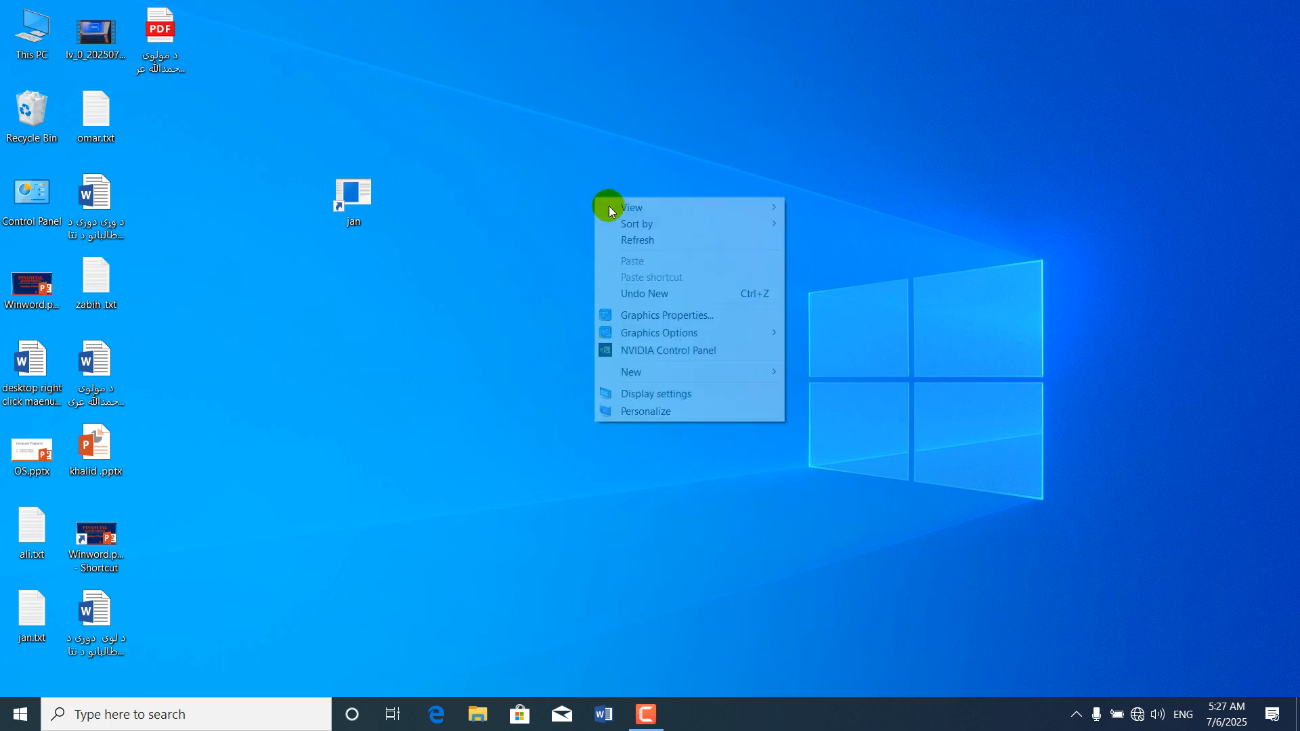
pyautogui.moveTo(681, 375)
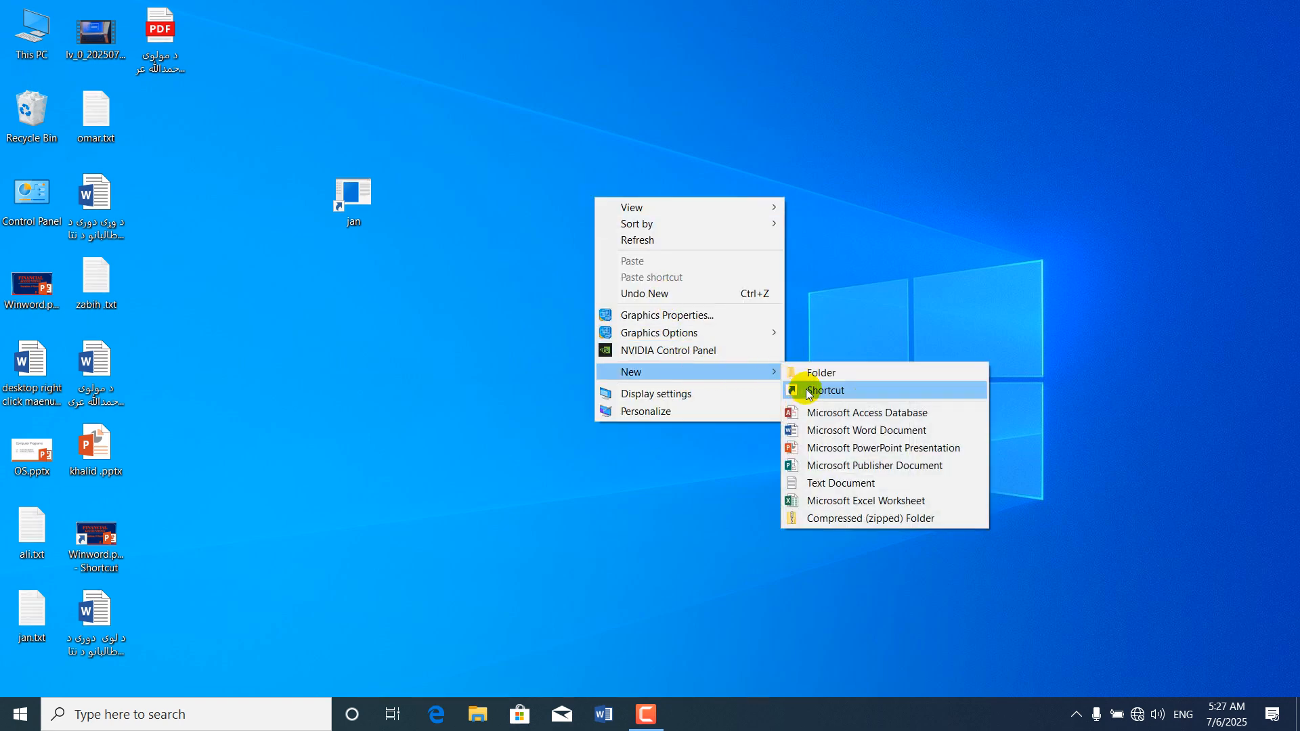
pyautogui.click(809, 392)
pyautogui.write('shuu')
pyautogui.press('BackSpace')
pyautogui.write('tdoe')
pyautogui.press('BackSpace')
pyautogui.write('wn ')
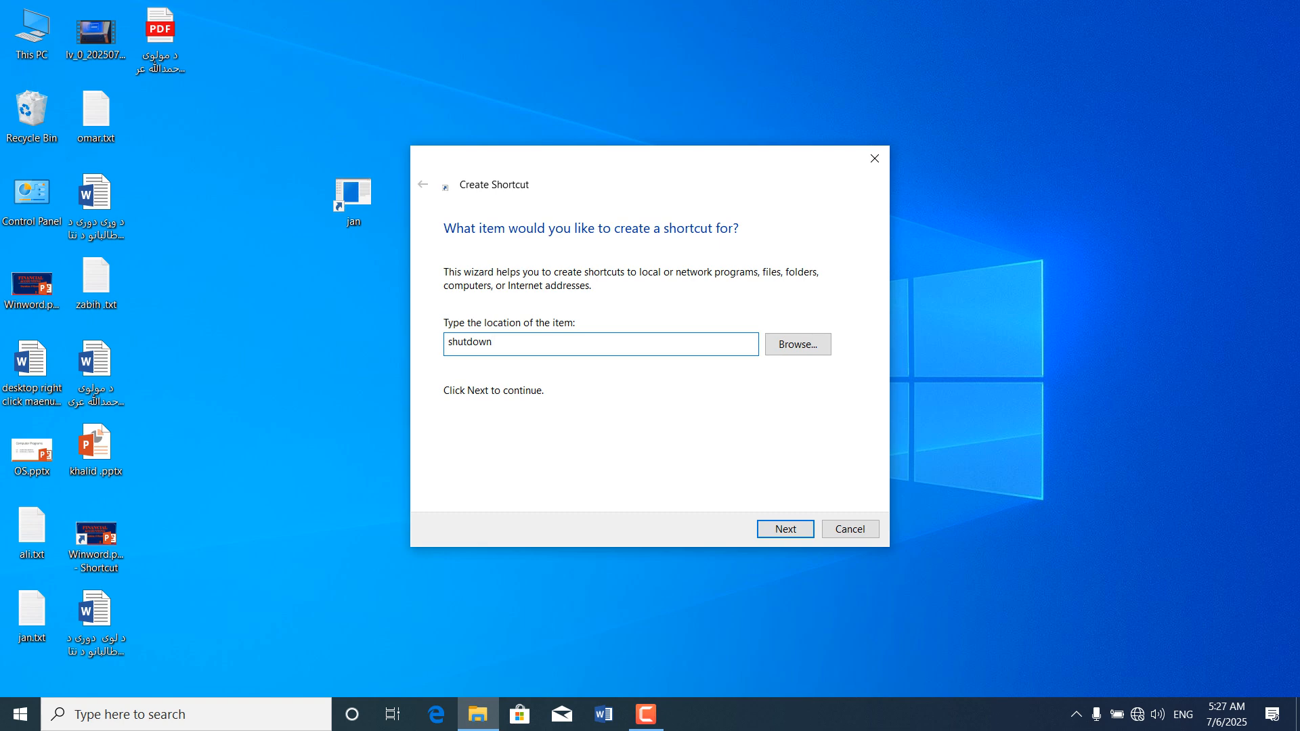
pyautogui.write('-h')
# - Look at the power options in the Start menu and close it again
pyautogui.click(21, 715)
pyautogui.click(21, 676)
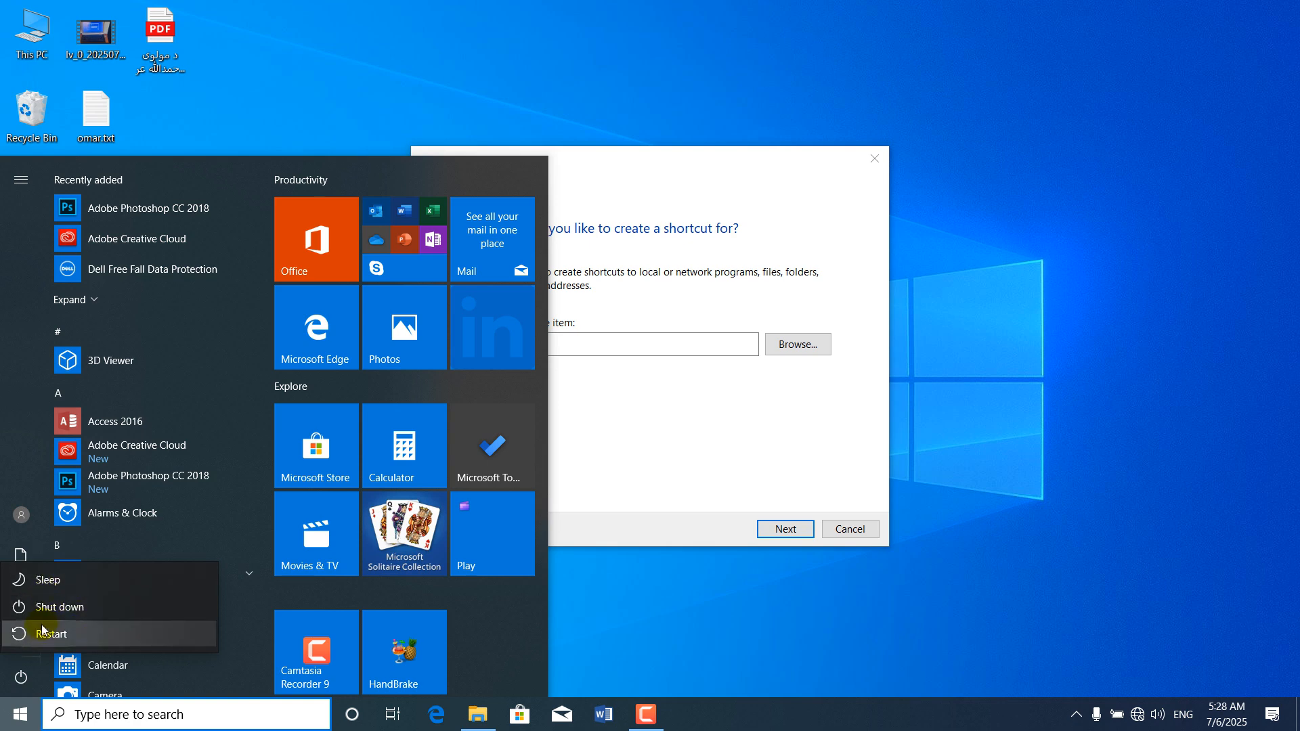
pyautogui.click(22, 422)
pyautogui.click(449, 72)
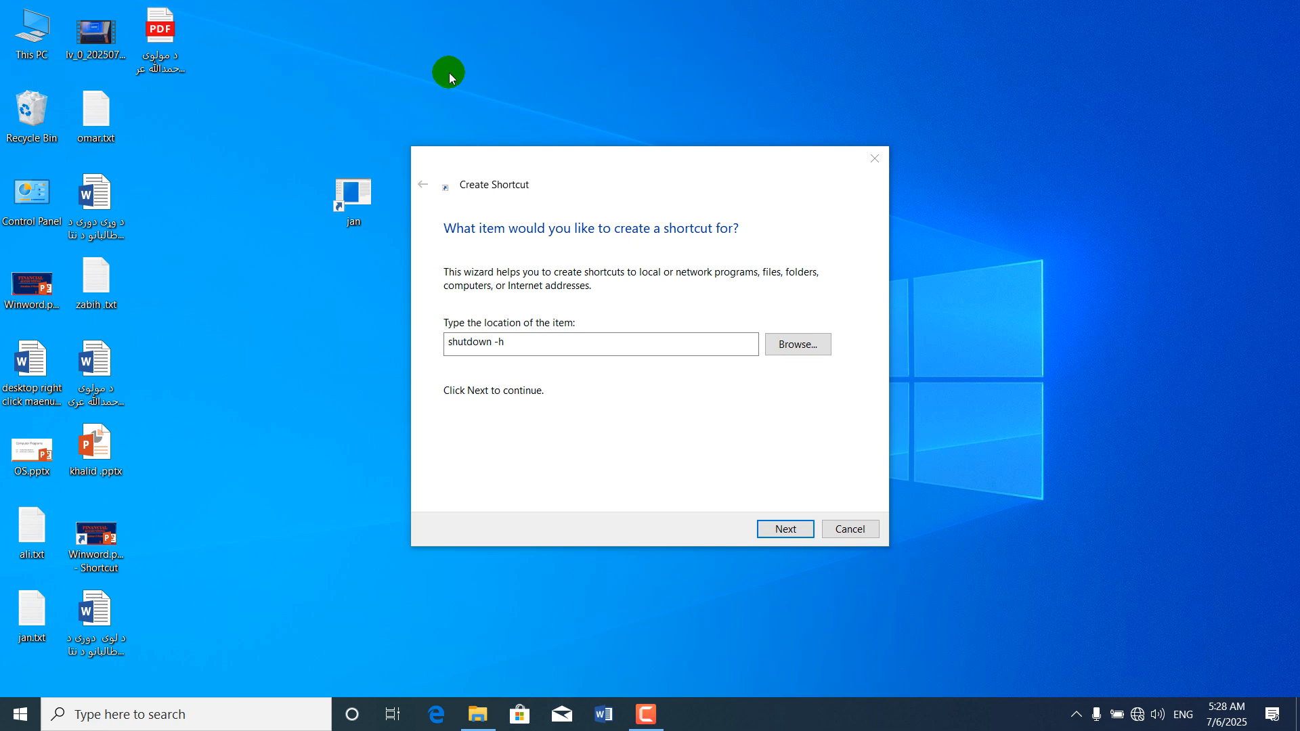
# - Try the -r and -a options in place of -h in the shortcut's shutdown command
pyautogui.click(545, 345)
pyautogui.press('BackSpace')
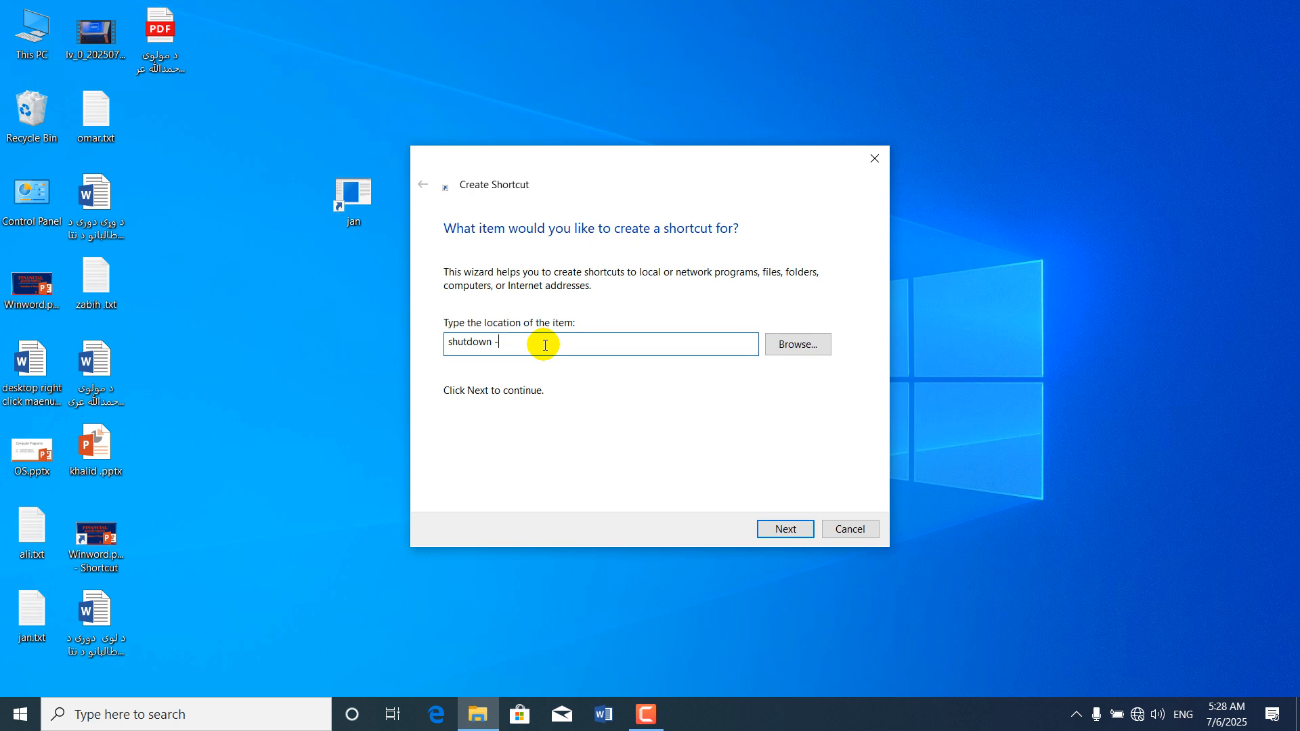
pyautogui.write('r')
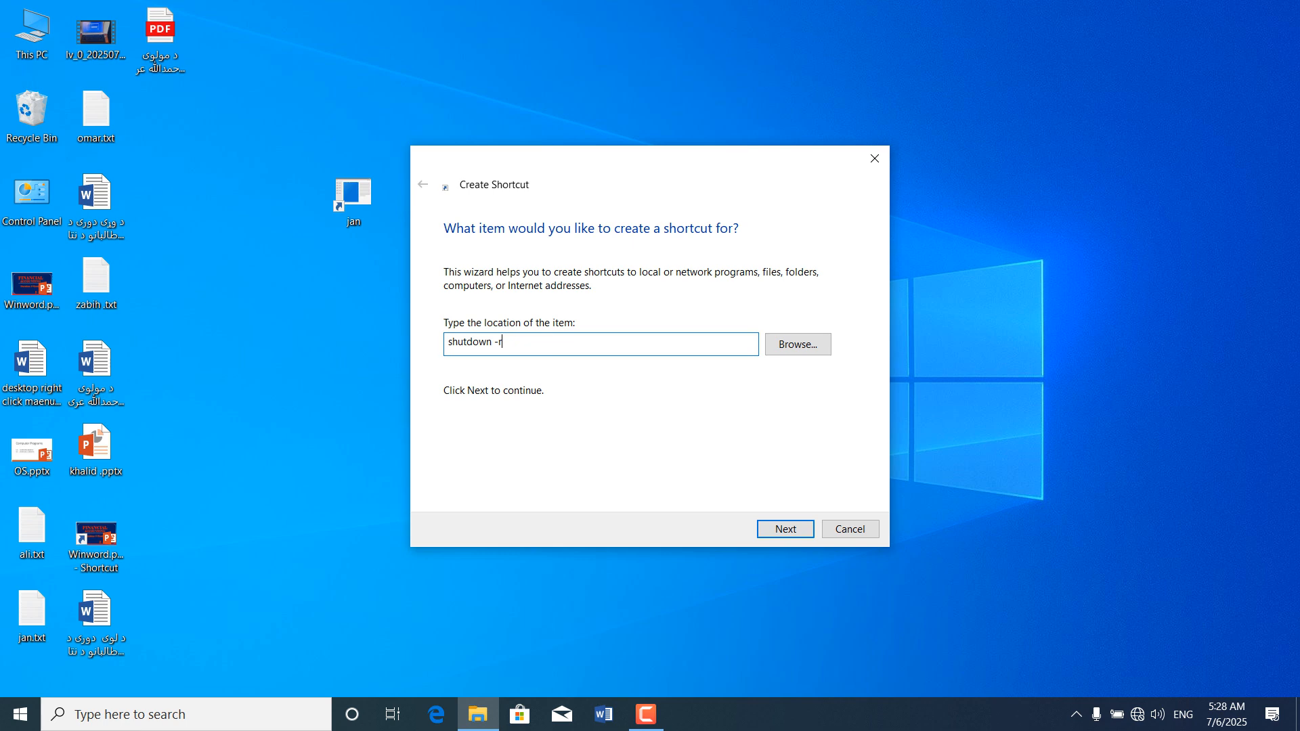
pyautogui.press('BackSpace')
pyautogui.write('a')
pyautogui.press('BackSpace')
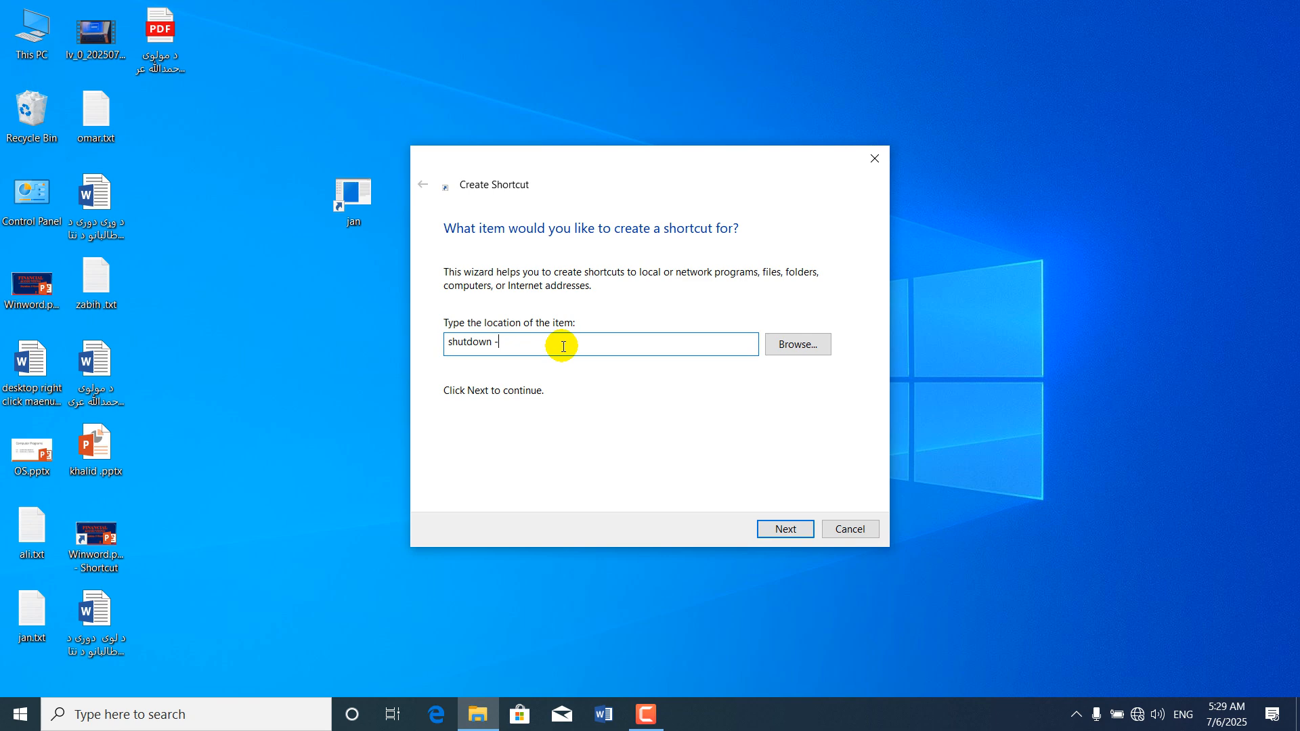
# - Set the shortcut's item location to shutdown -s -t 300 and continue to naming it
pyautogui.write('s')
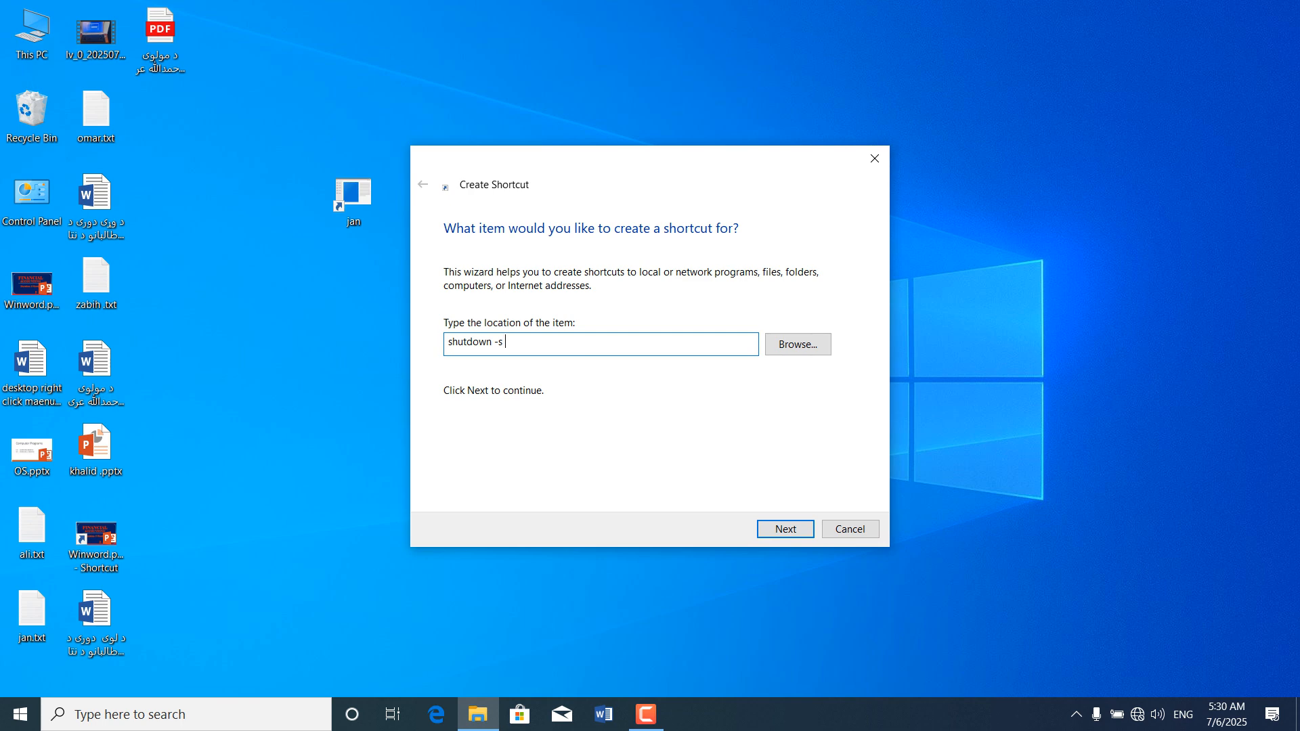
pyautogui.write('-t 300')
pyautogui.click(787, 529)
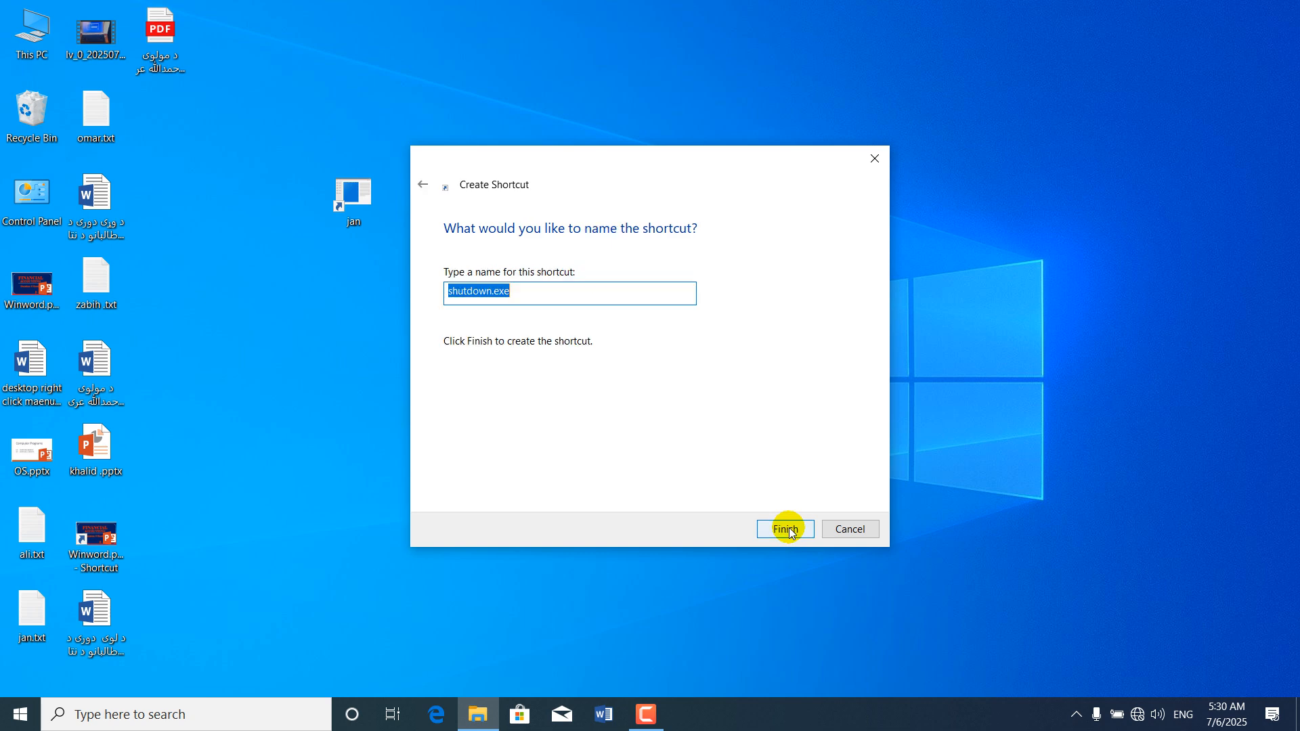
# - Finish the shortcut under the name shutdown.exe, run it to test it and dismiss the sign-out notice
pyautogui.click(786, 528)
pyautogui.doubleClick(605, 205)
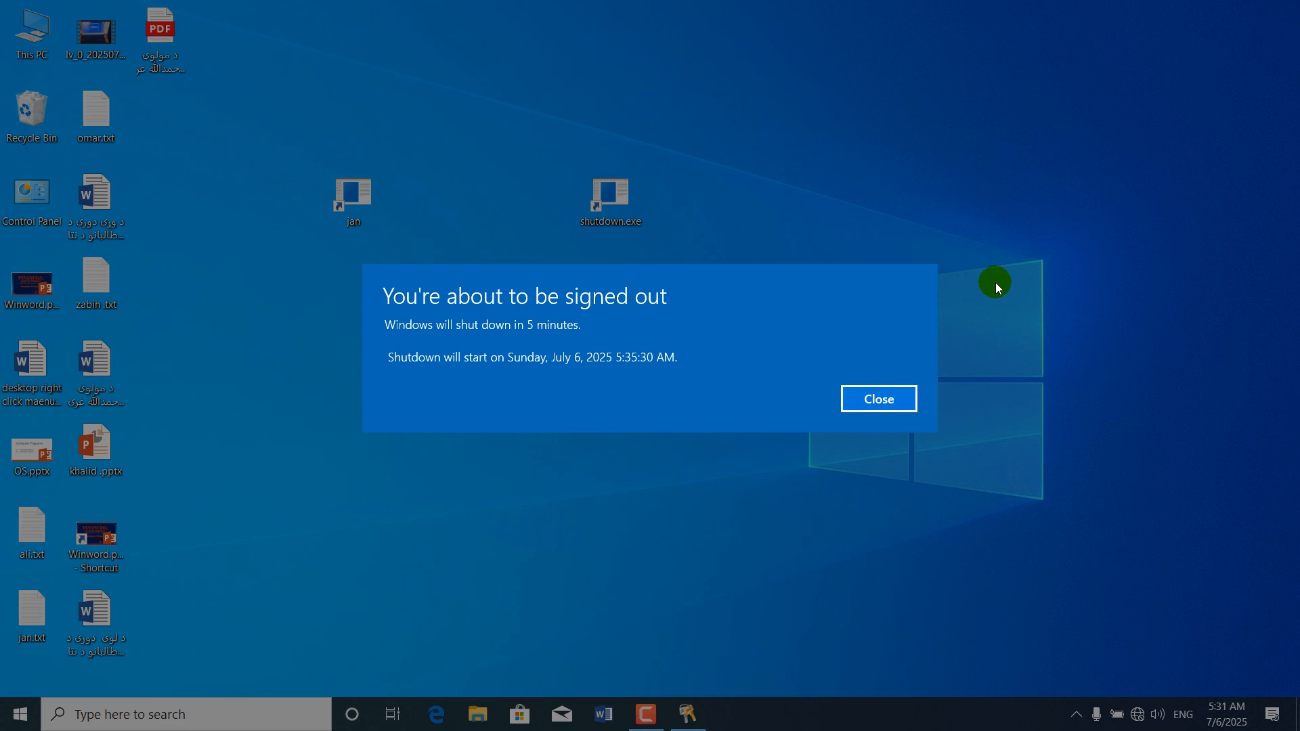
pyautogui.click(878, 396)
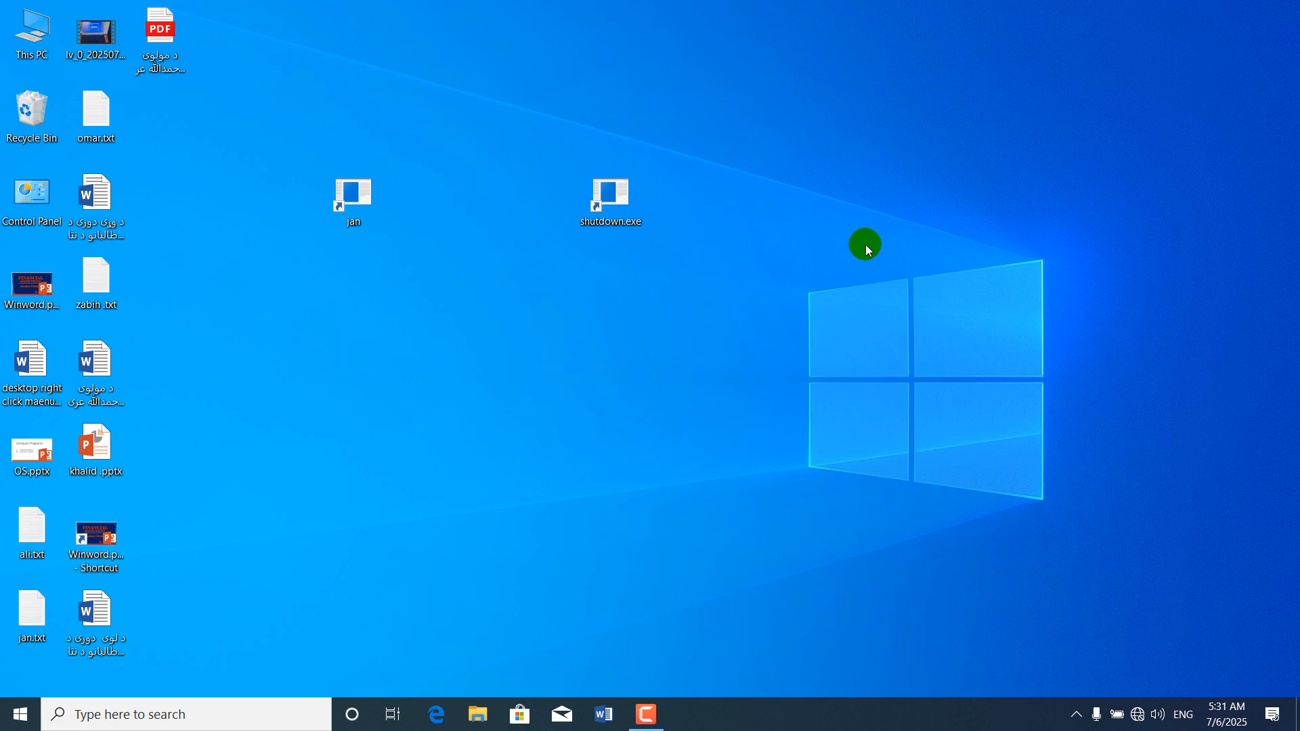
# - Create a desktop shortcut for the command shutdown -a and name it khan
pyautogui.rightClick(598, 278)
pyautogui.moveTo(699, 453)
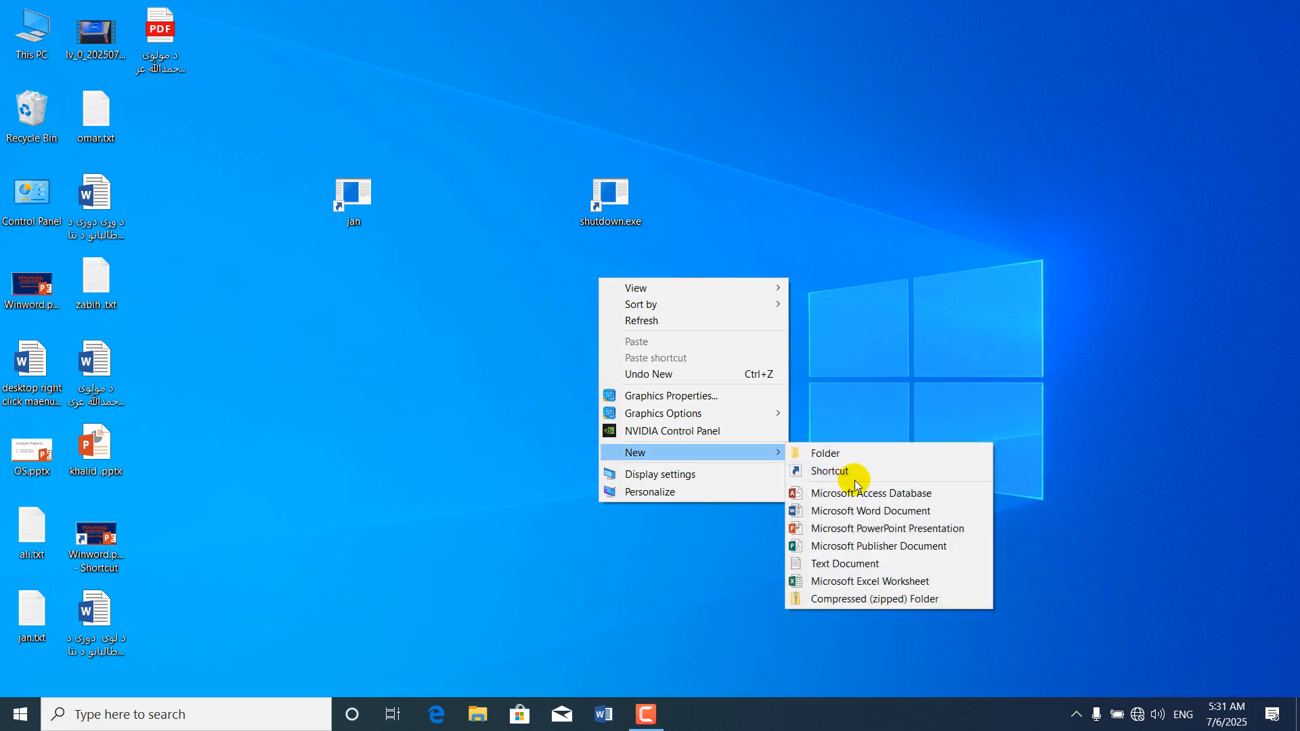
pyautogui.click(830, 472)
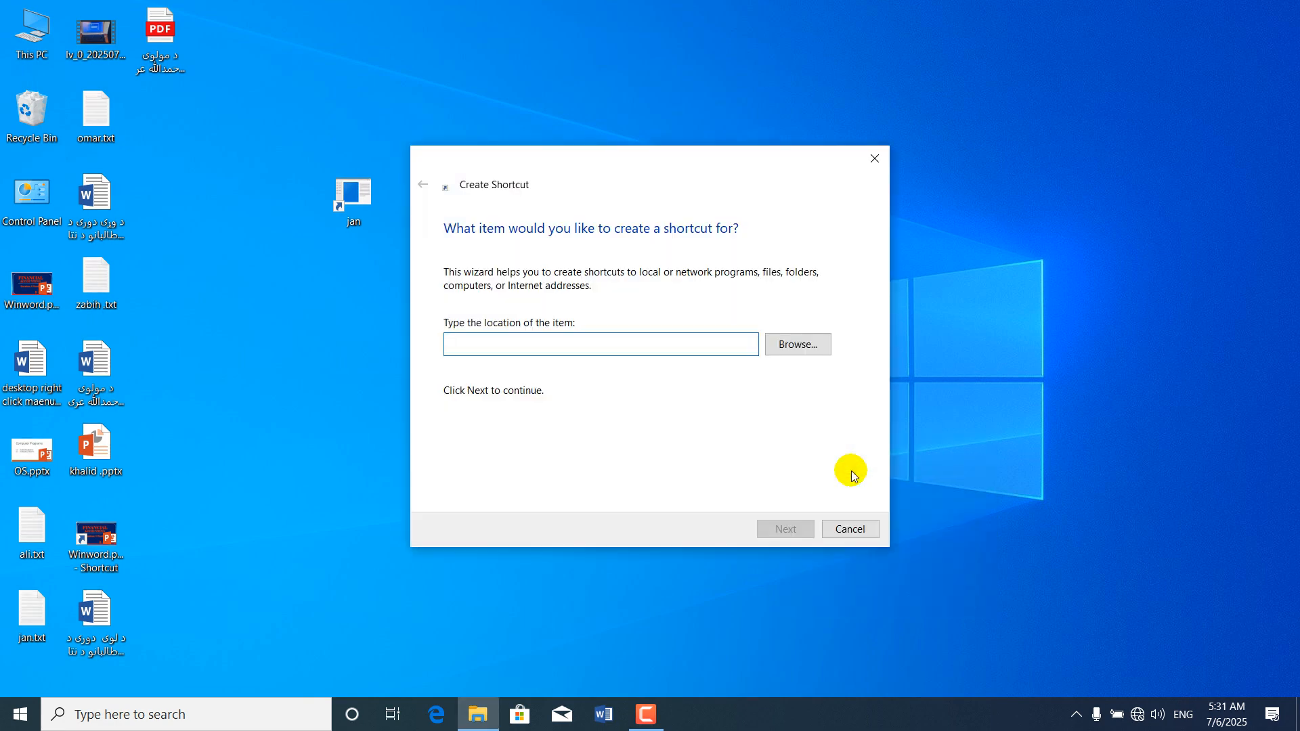
pyautogui.write('shutdown ')
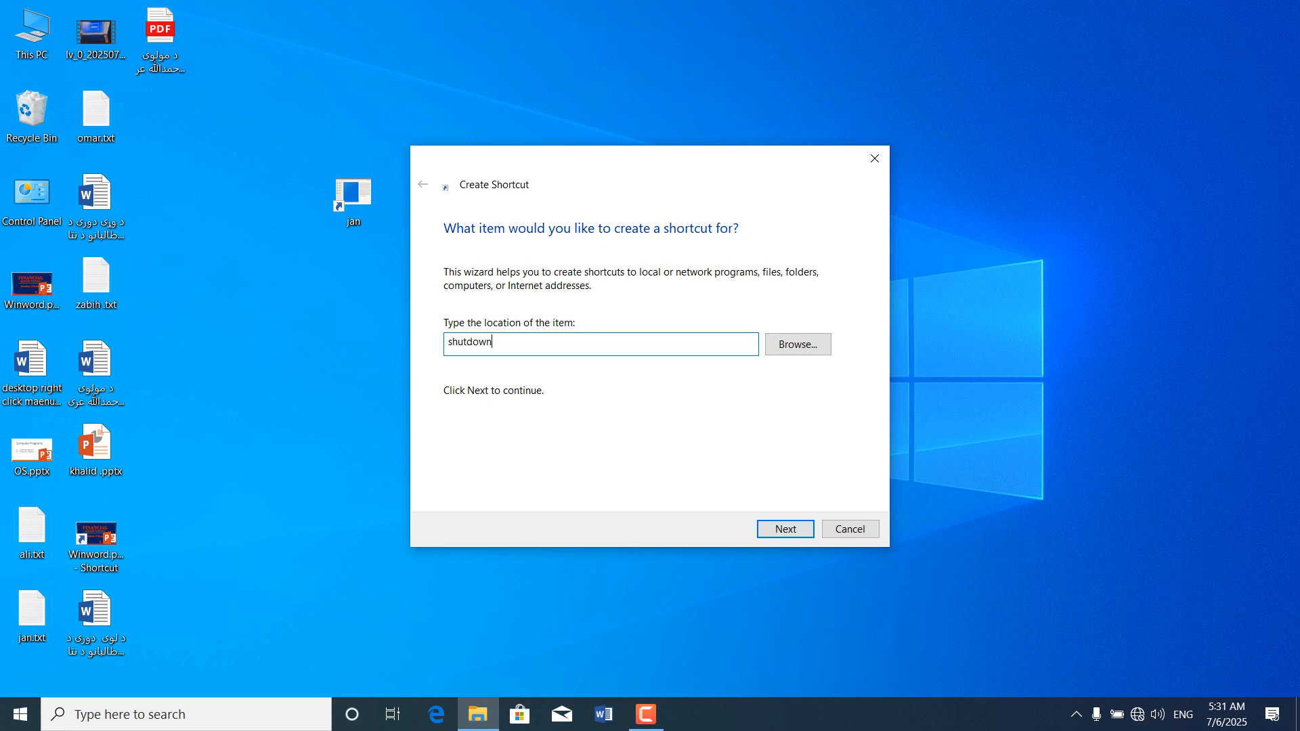
pyautogui.write('-a')
pyautogui.click(785, 531)
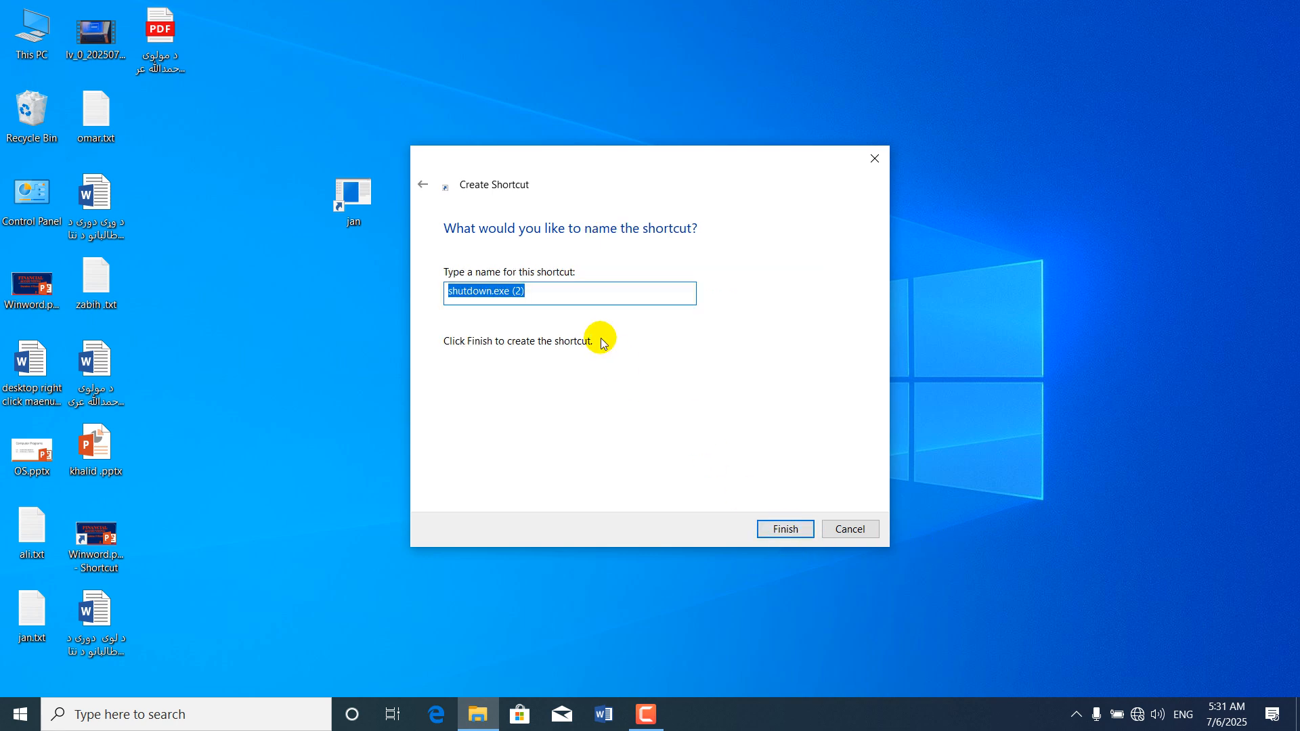
pyautogui.write('khan')
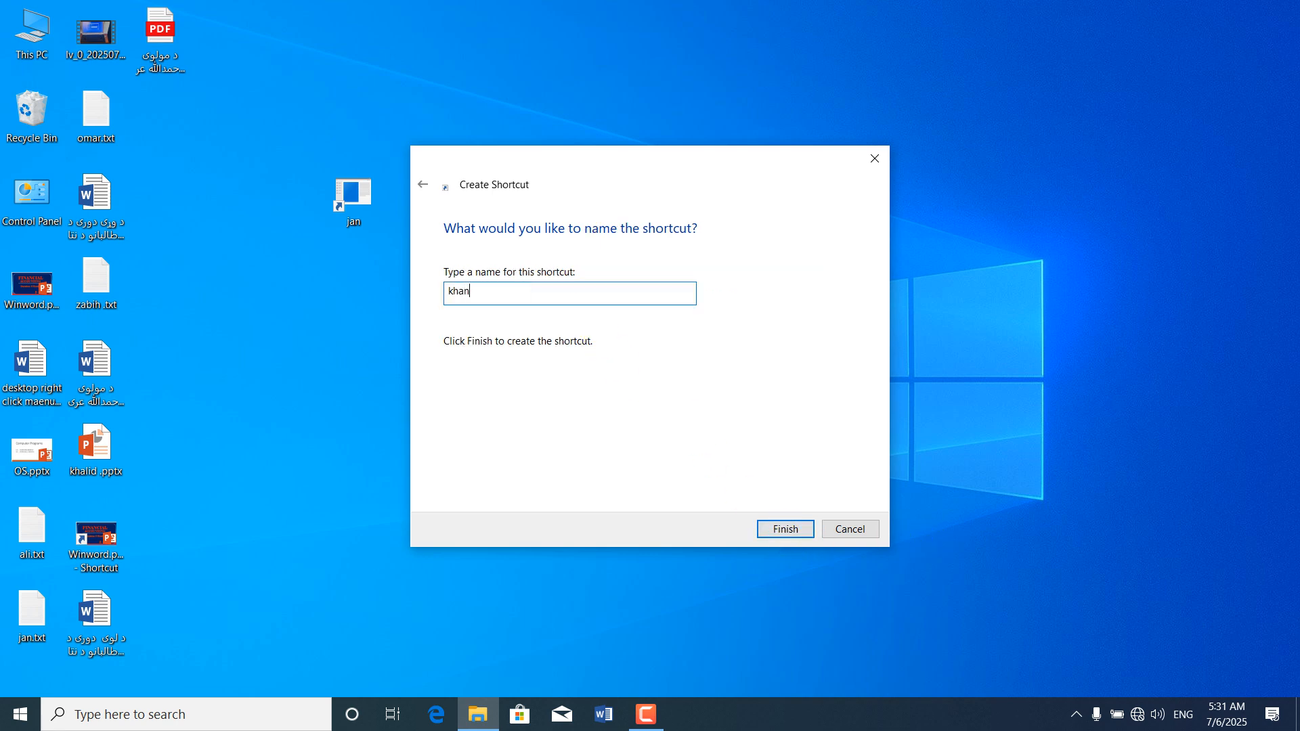
pyautogui.click(783, 531)
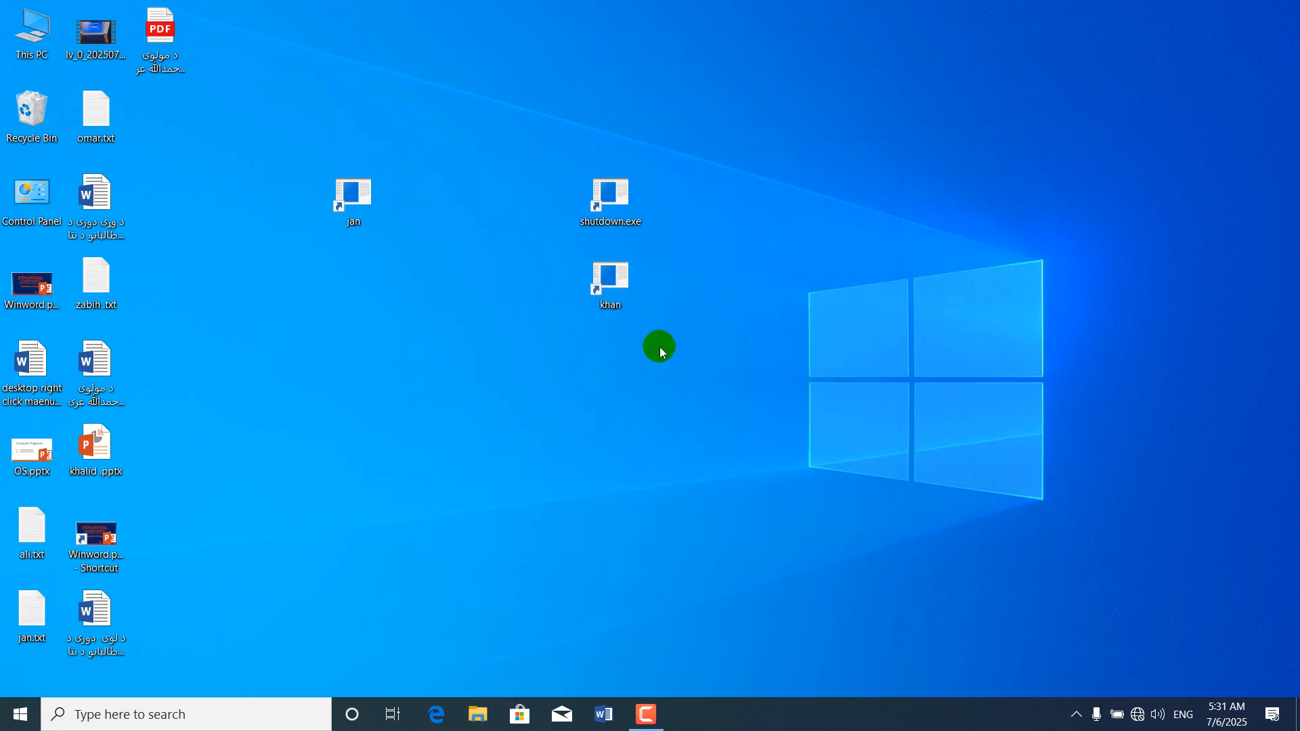
# - Run the khan shortcut to cancel the scheduled shutdown and look through the hidden notification area icons
pyautogui.doubleClick(616, 290)
pyautogui.click(1076, 715)
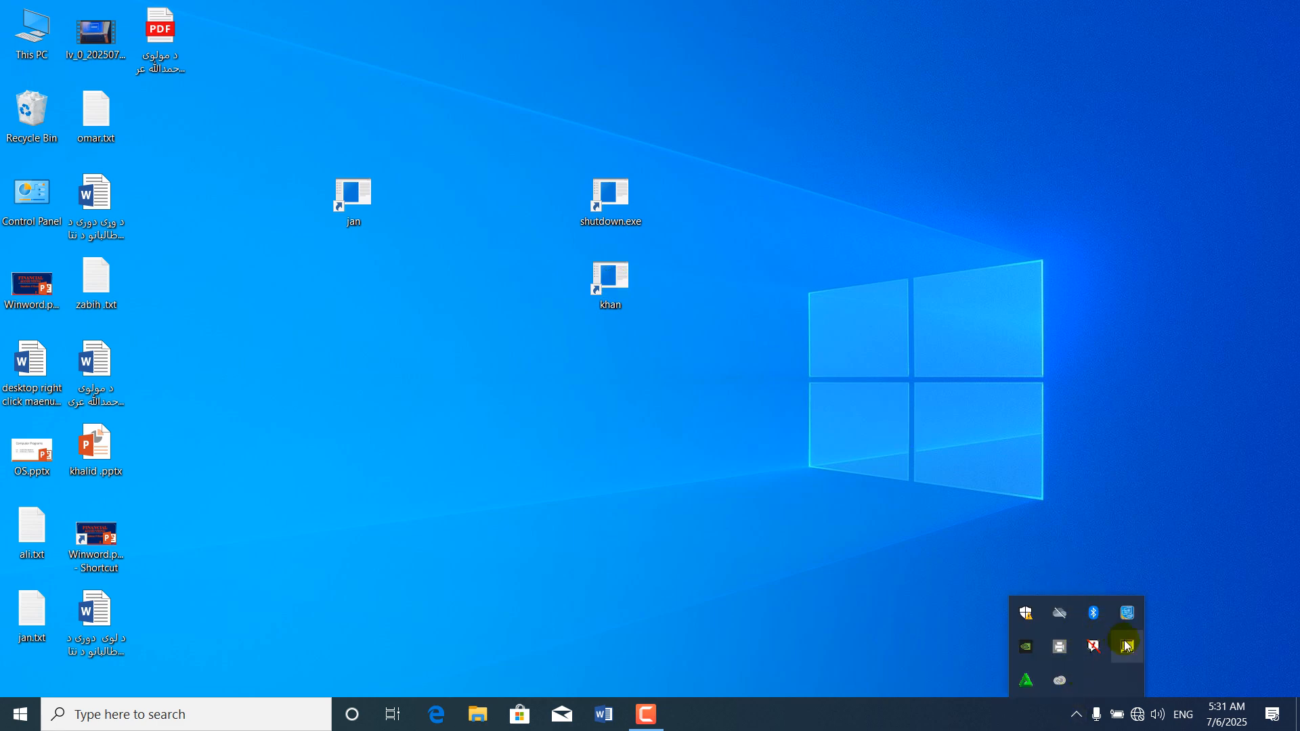
pyautogui.click(1063, 412)
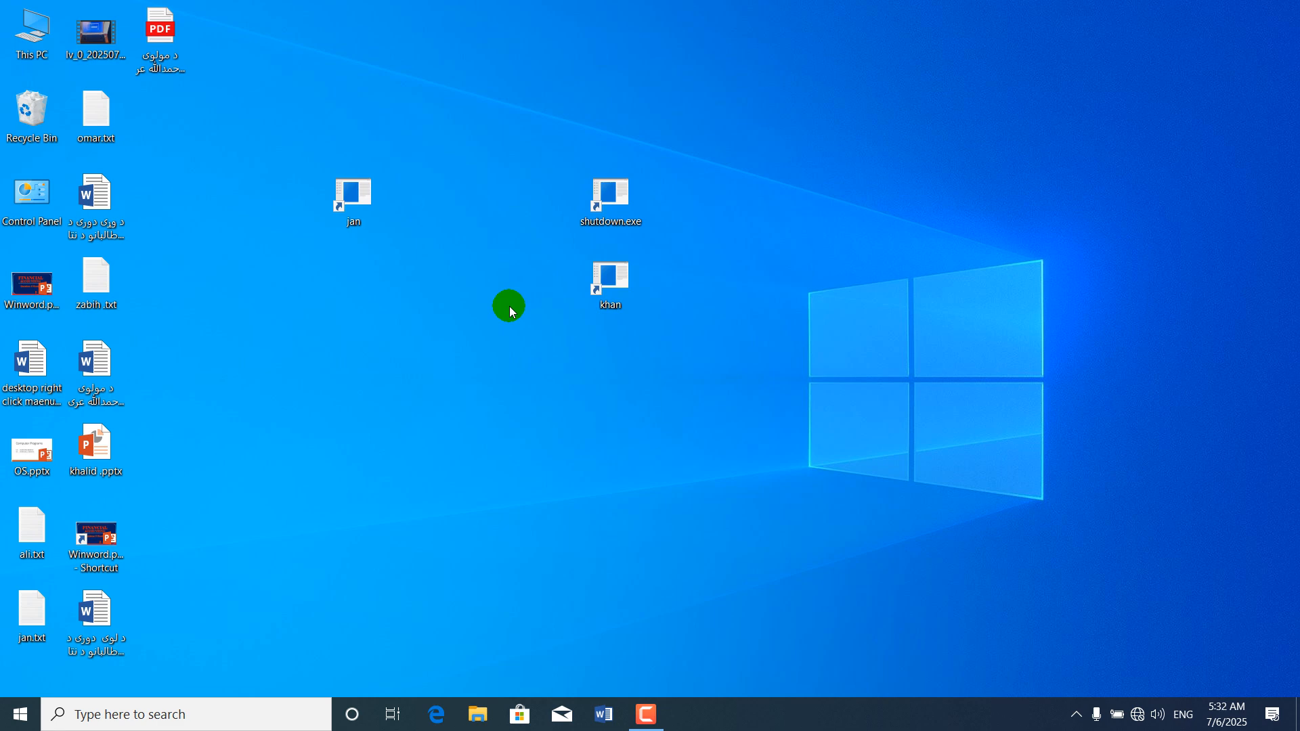
# - Look at the Start menu and the Shut Down Windows dialog, closing each without choosing anything
pyautogui.click(19, 715)
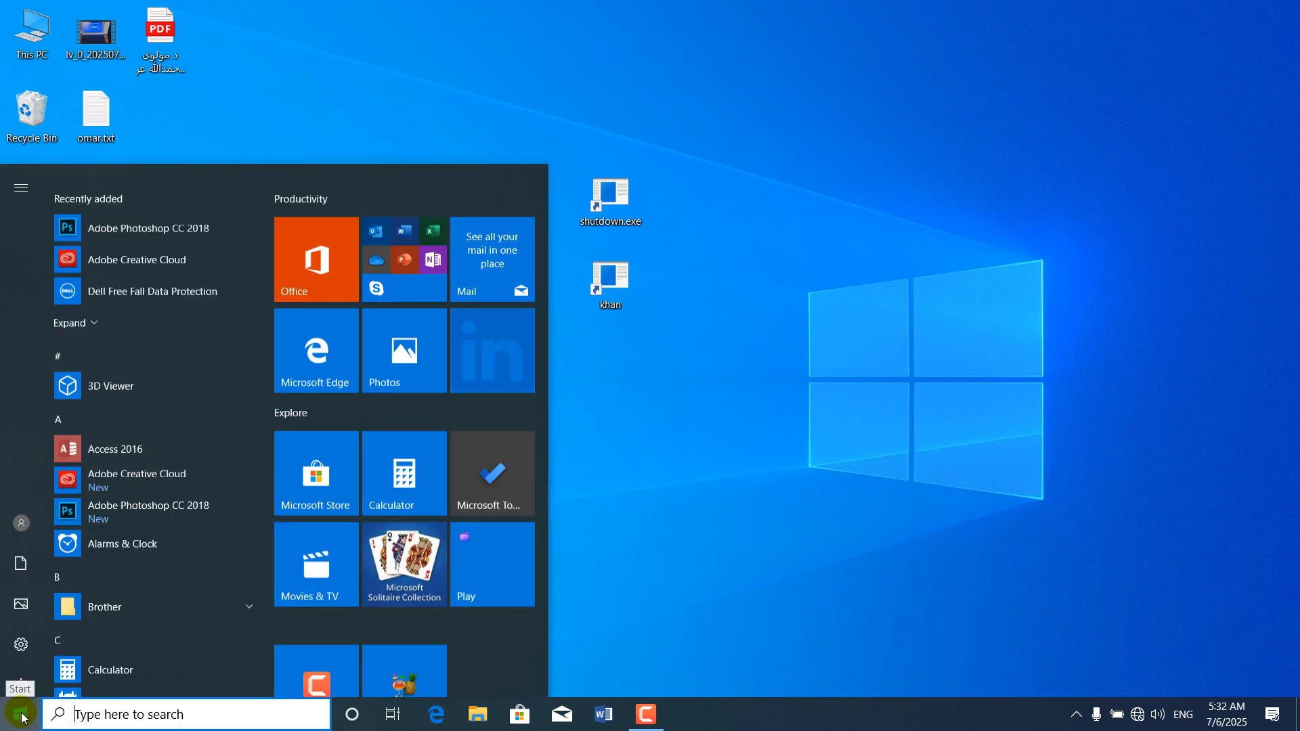
pyautogui.click(981, 376)
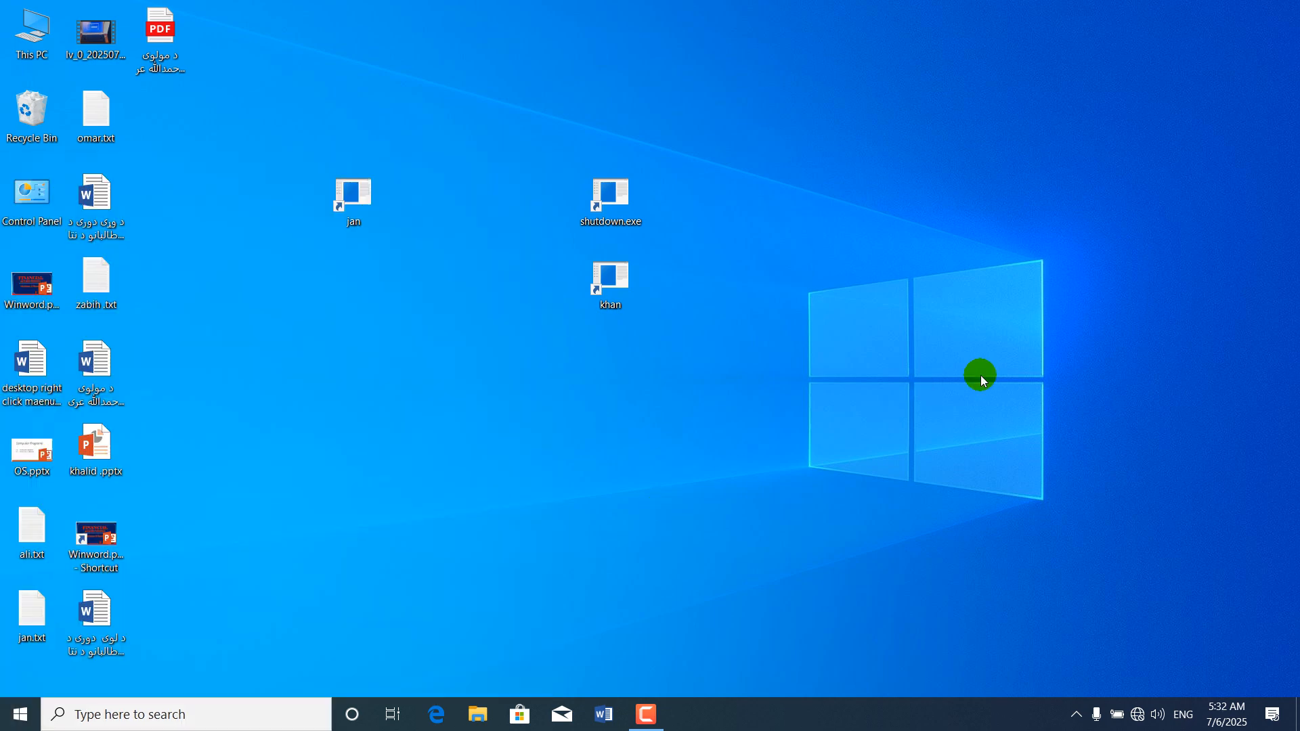
pyautogui.hotkey('alt', 'F4')
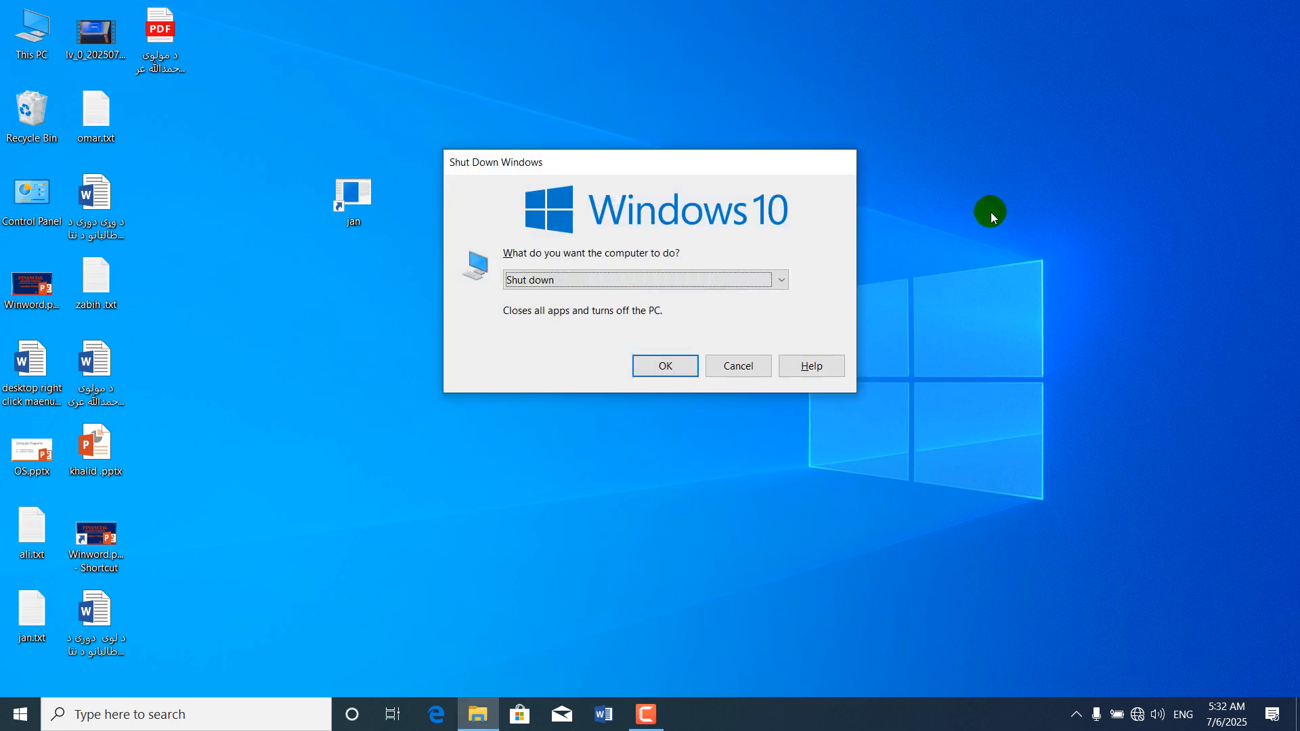
pyautogui.press('Escape')
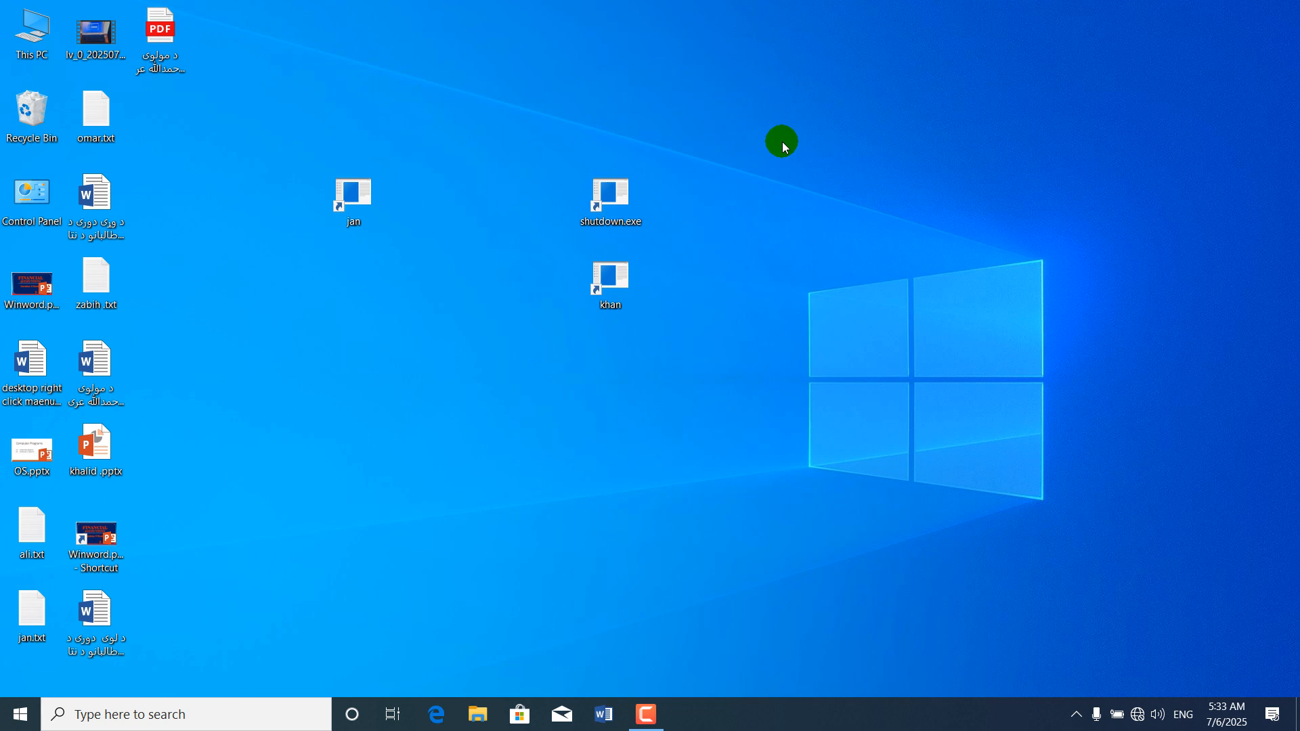
# - Delete the jan, shutdown.exe and khan shortcuts from the desktop
pyautogui.moveTo(754, 99); pyautogui.dragTo(188, 412)
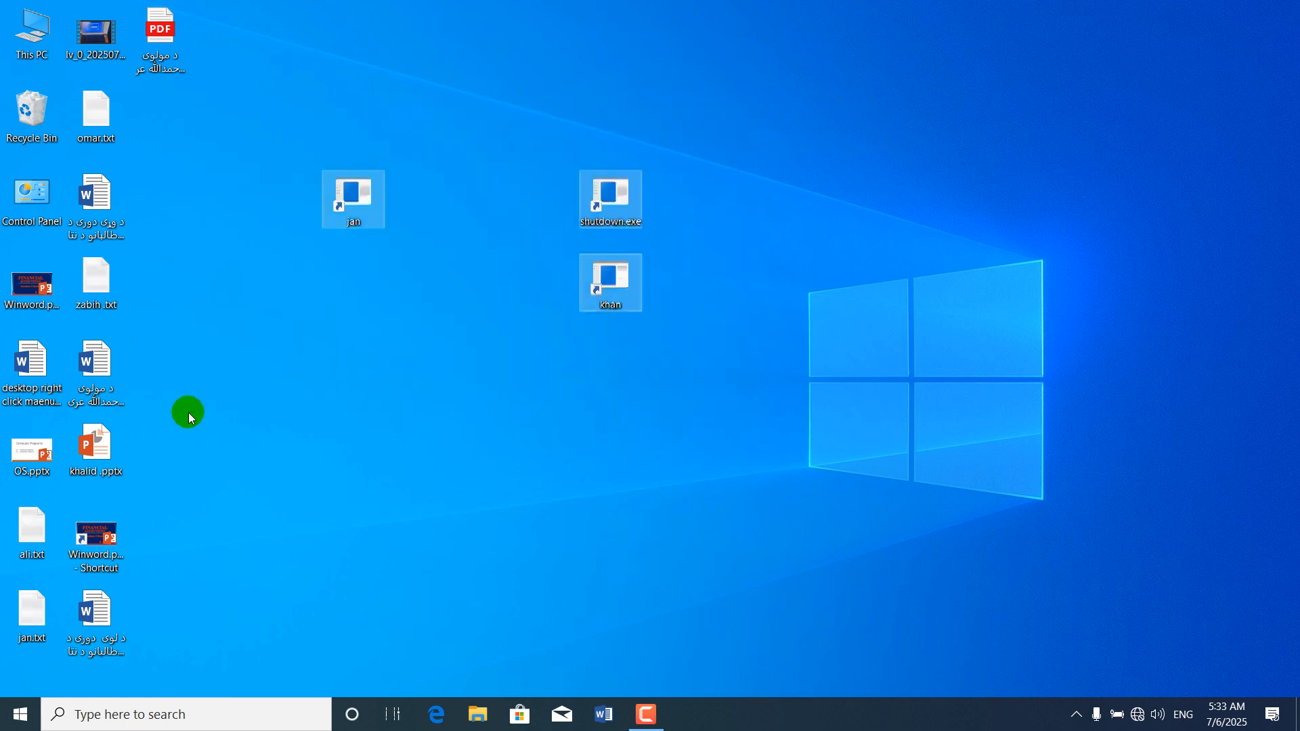
pyautogui.click(188, 412)
# - Create a Microsoft Access database on the desktop under its default name, and briefly open it in Access
pyautogui.rightClick(412, 234)
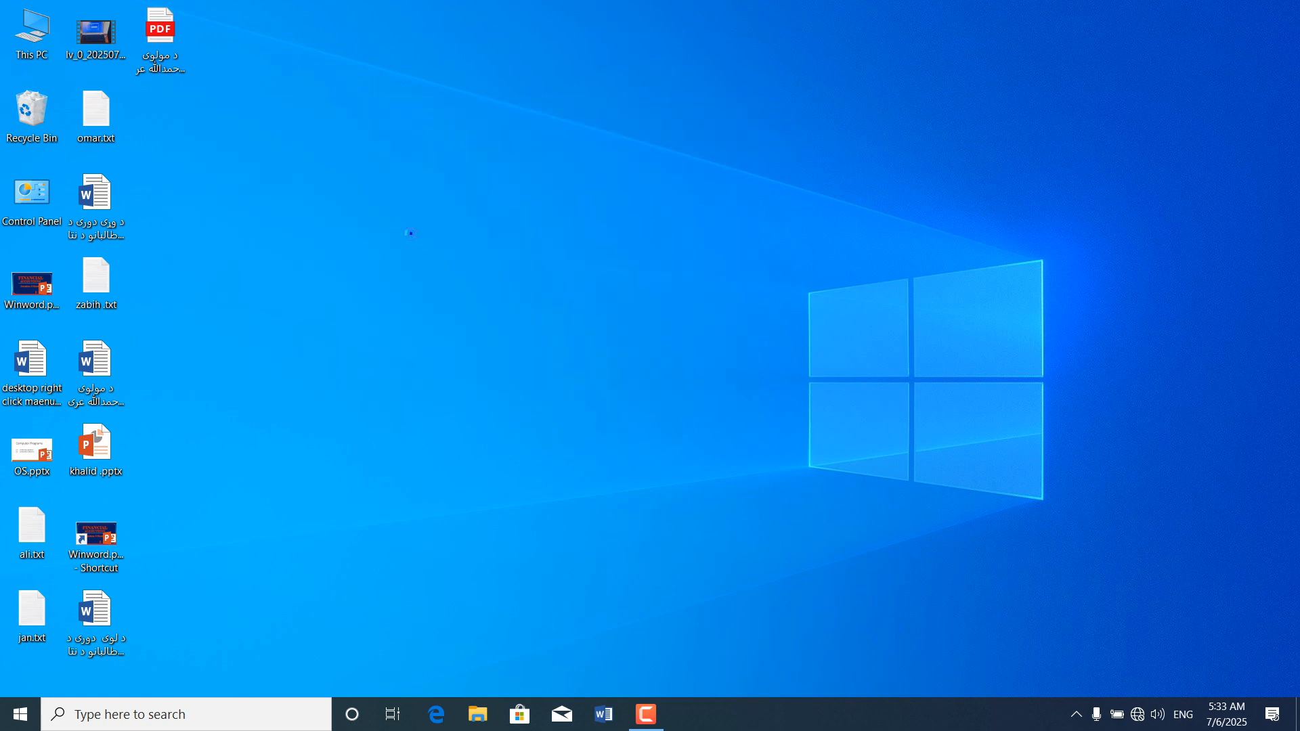
pyautogui.moveTo(494, 408)
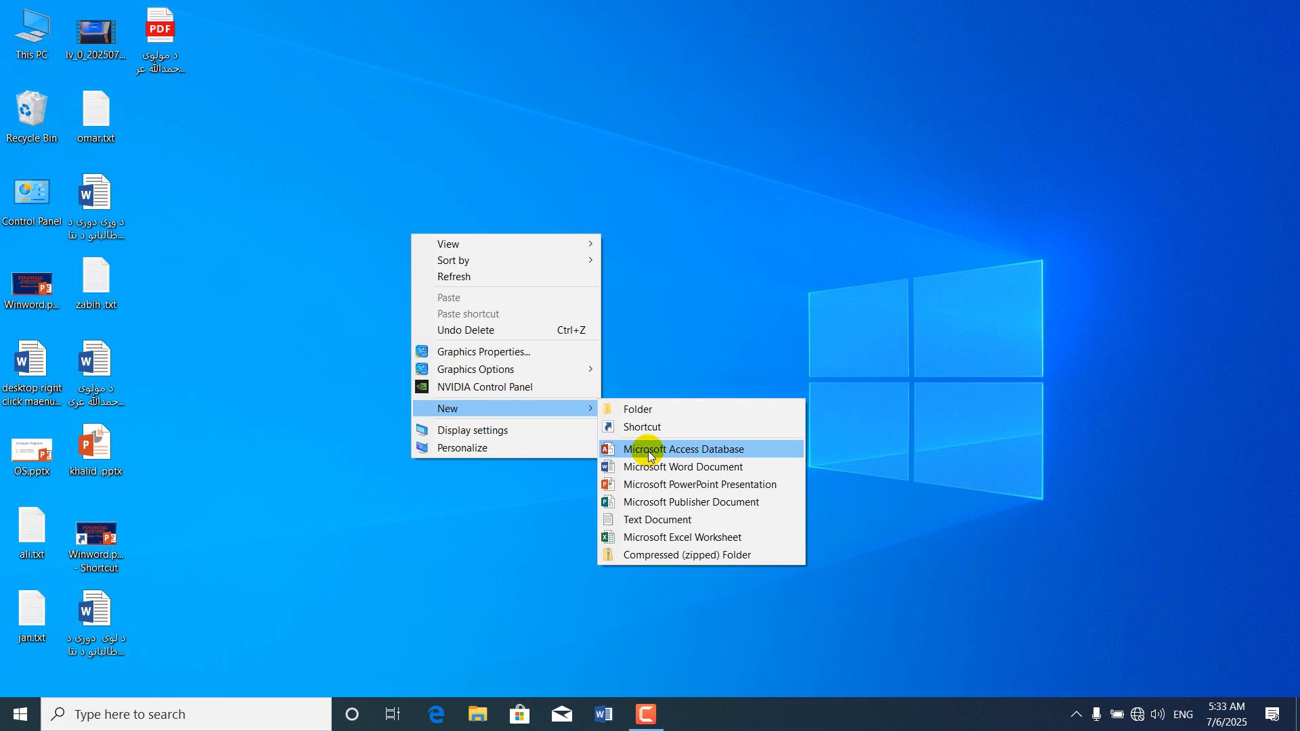
pyautogui.click(683, 450)
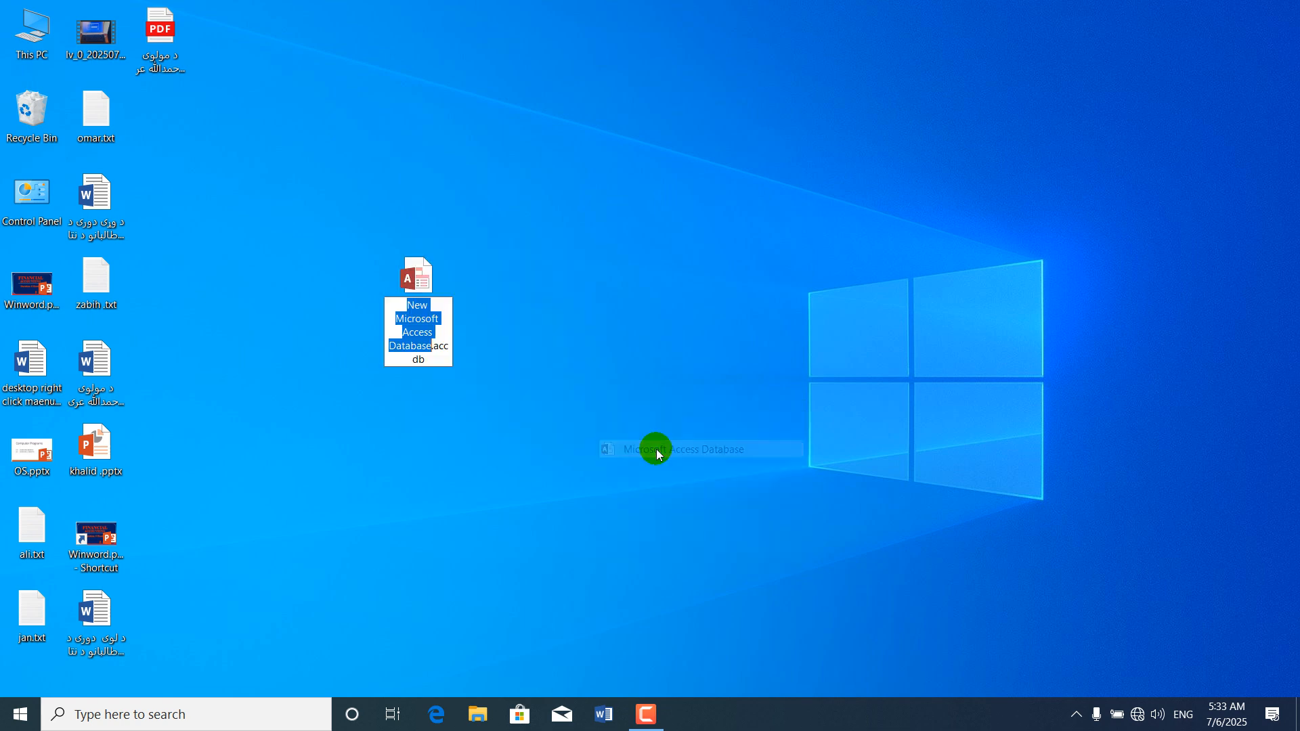
pyautogui.click(422, 278)
pyautogui.doubleClick(422, 277)
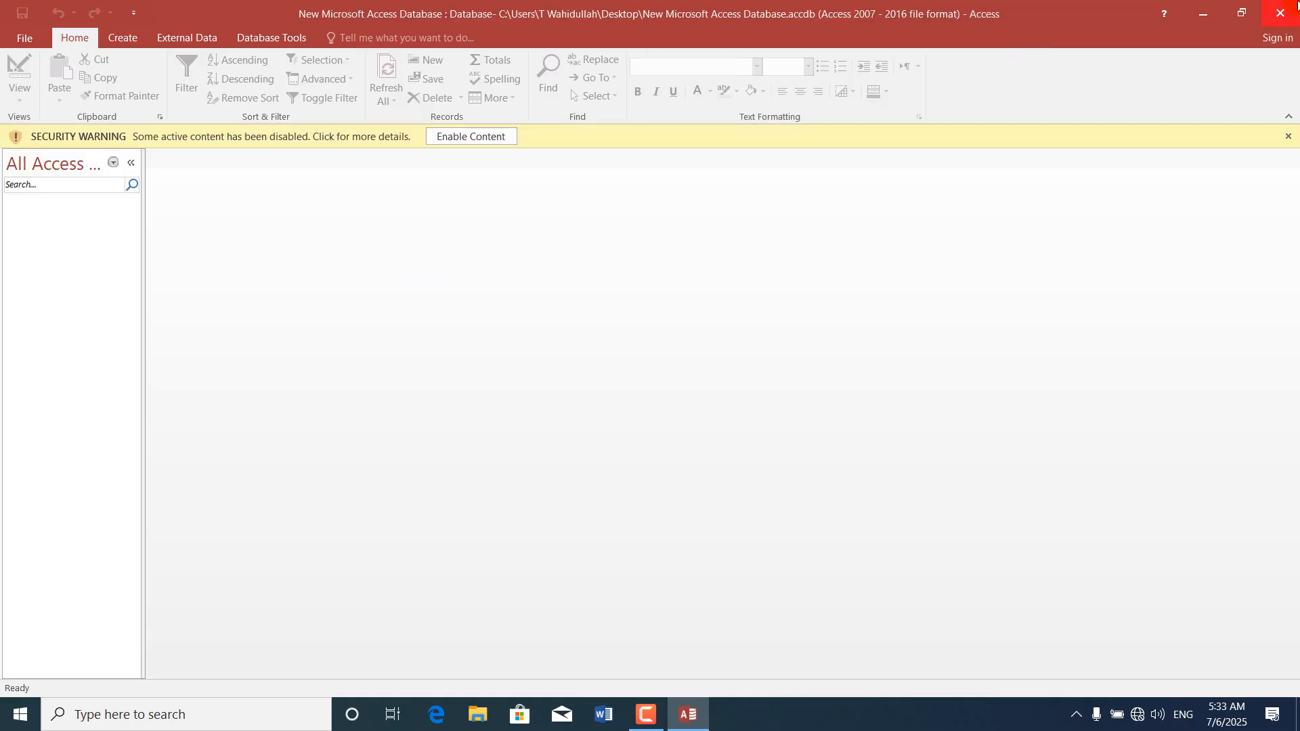
pyautogui.click(1280, 12)
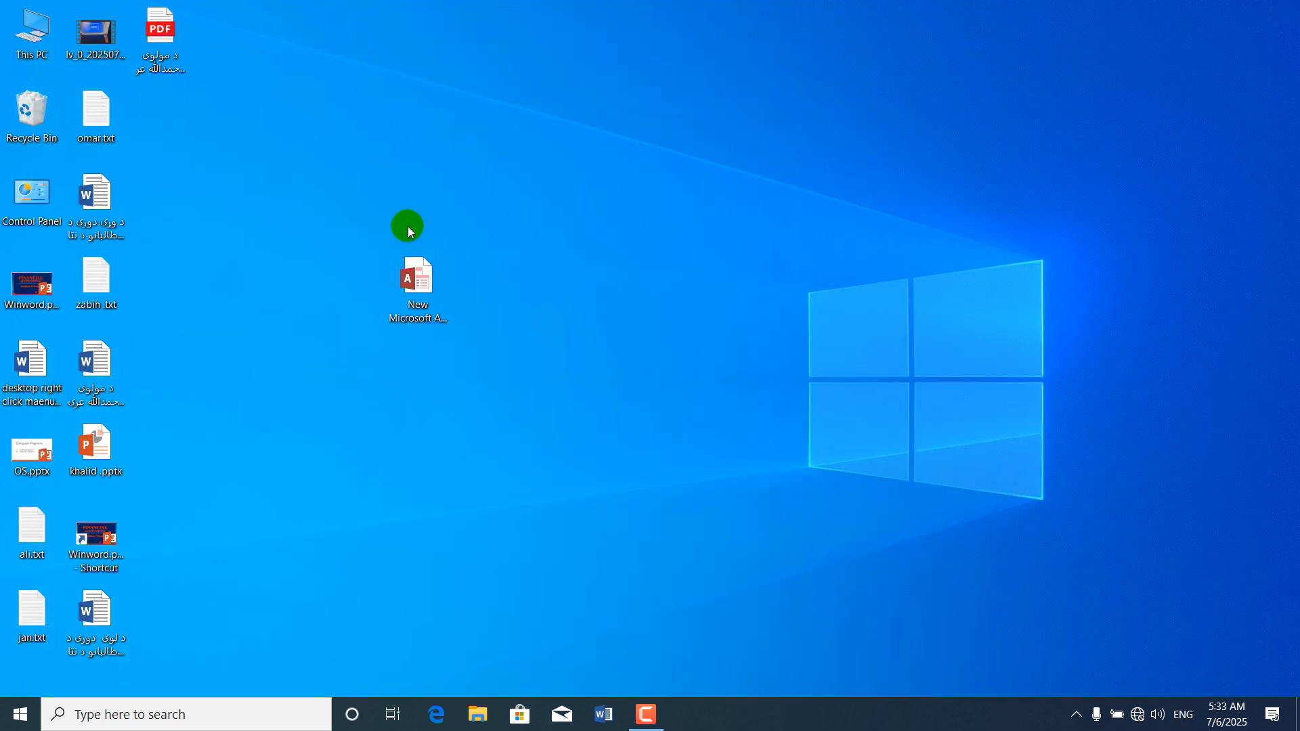
# - Create a Microsoft Word document named ali.docx on the desktop, and briefly open it in Word
pyautogui.rightClick(547, 150)
pyautogui.moveTo(644, 332)
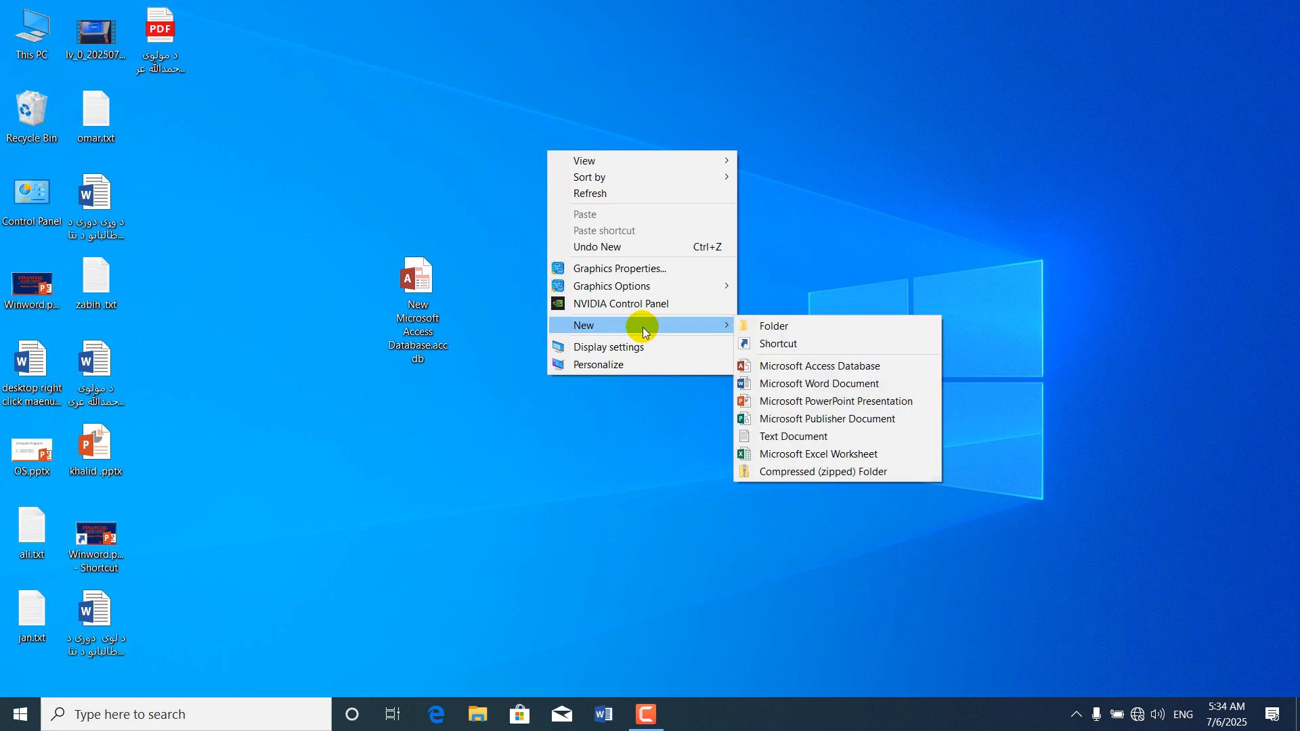
pyautogui.click(775, 385)
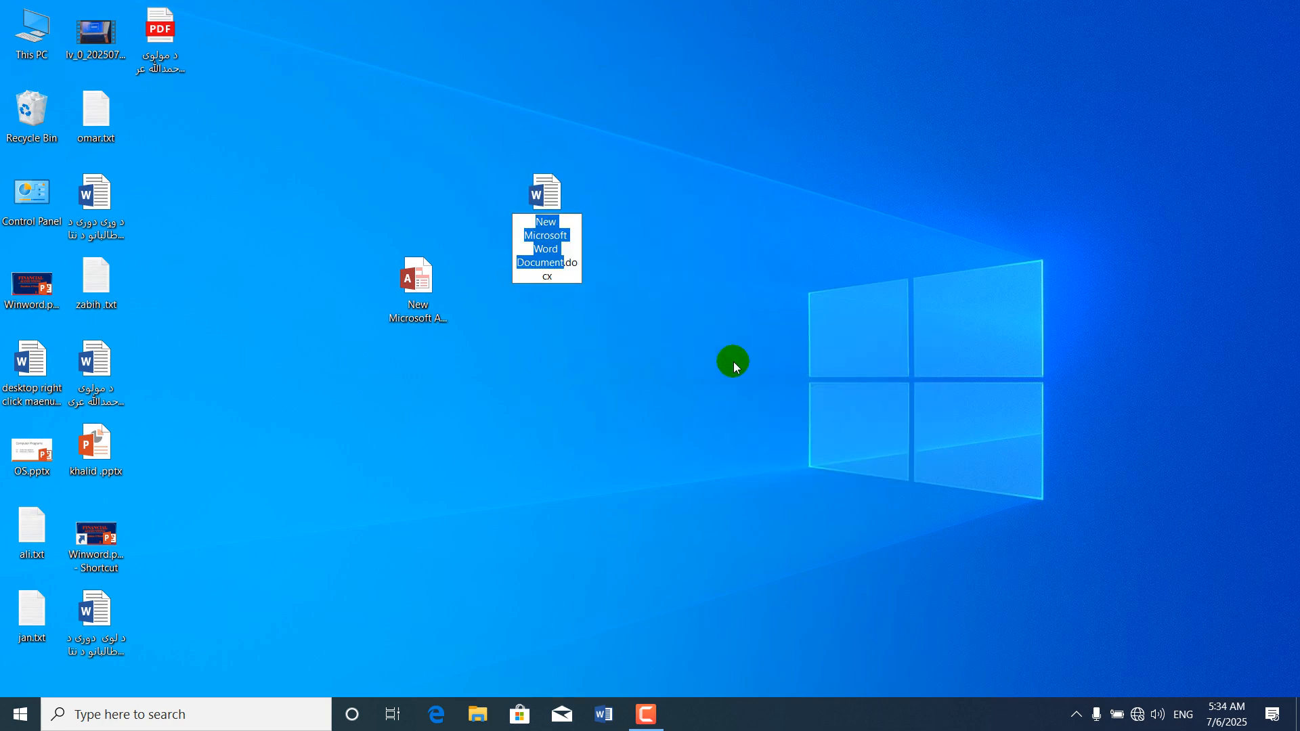
pyautogui.write('lai')
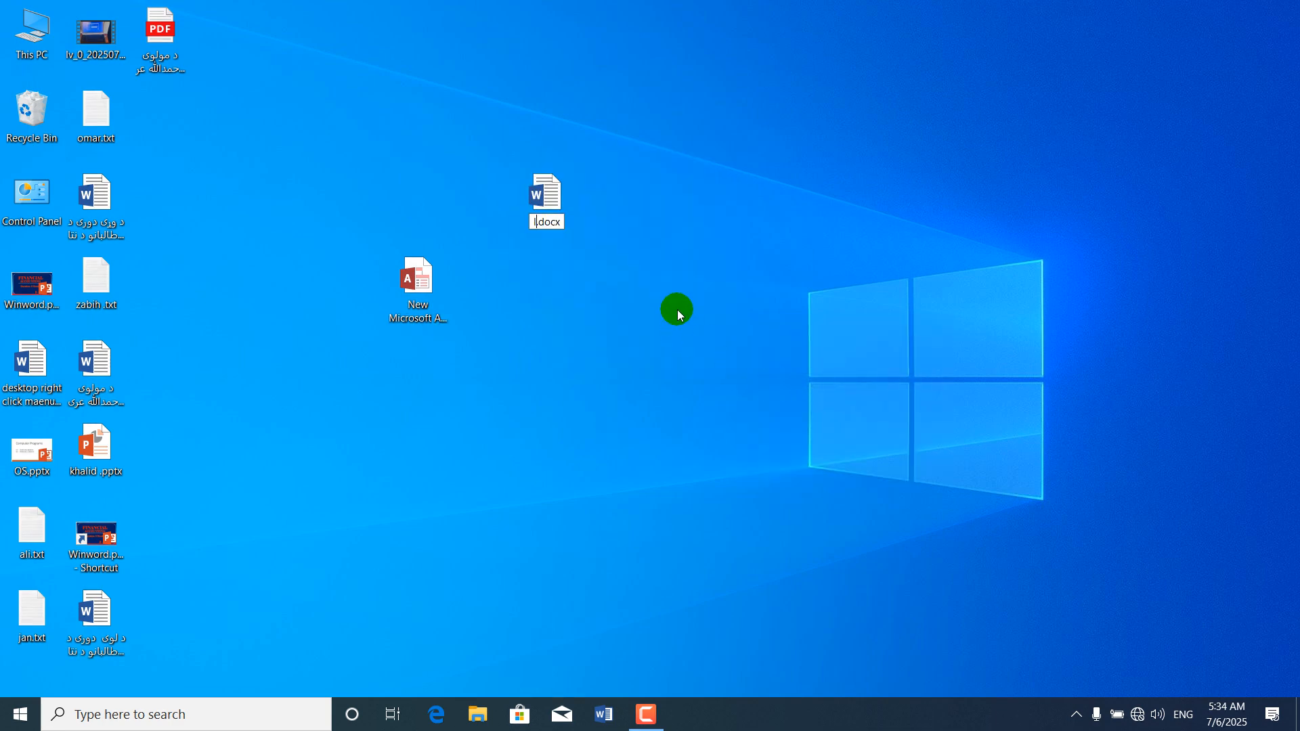
pyautogui.press('BackSpace')
pyautogui.press('BackSpace')
pyautogui.press('BackSpace')
pyautogui.write('ali')
pyautogui.press('Return')
pyautogui.press('Return')
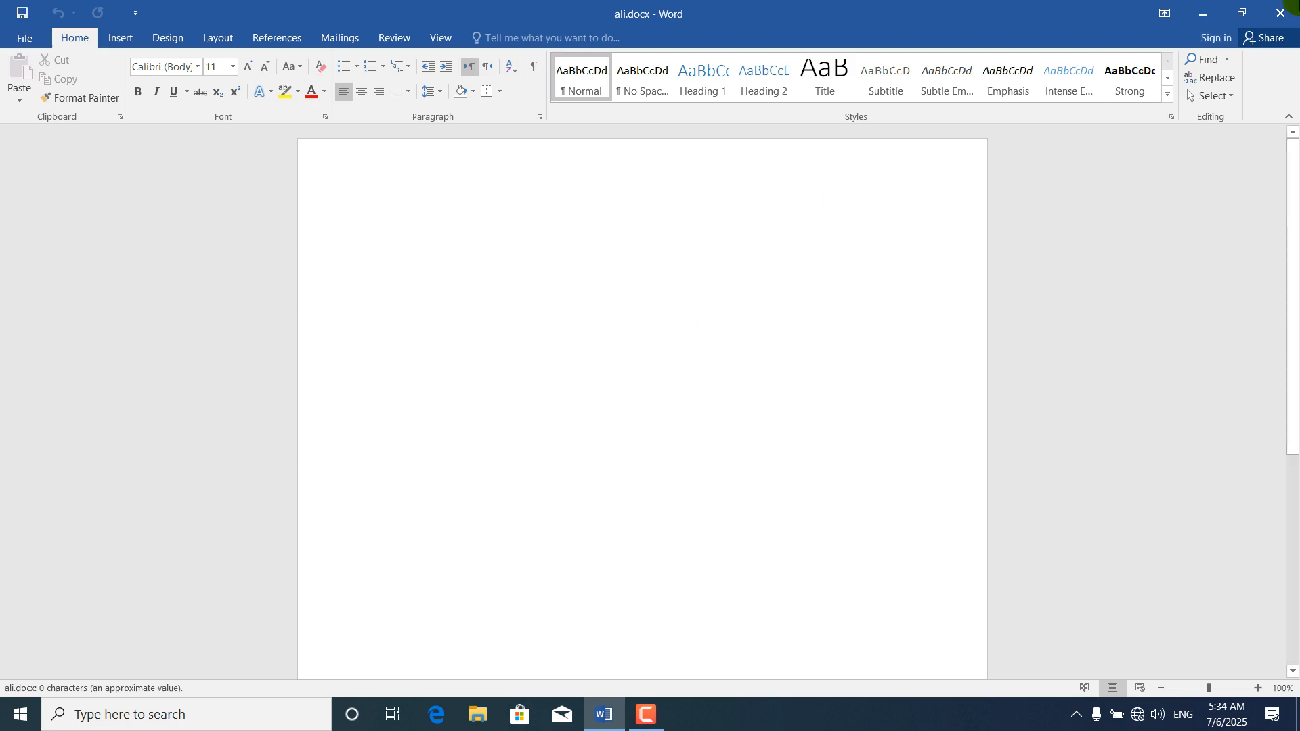
pyautogui.click(1287, 10)
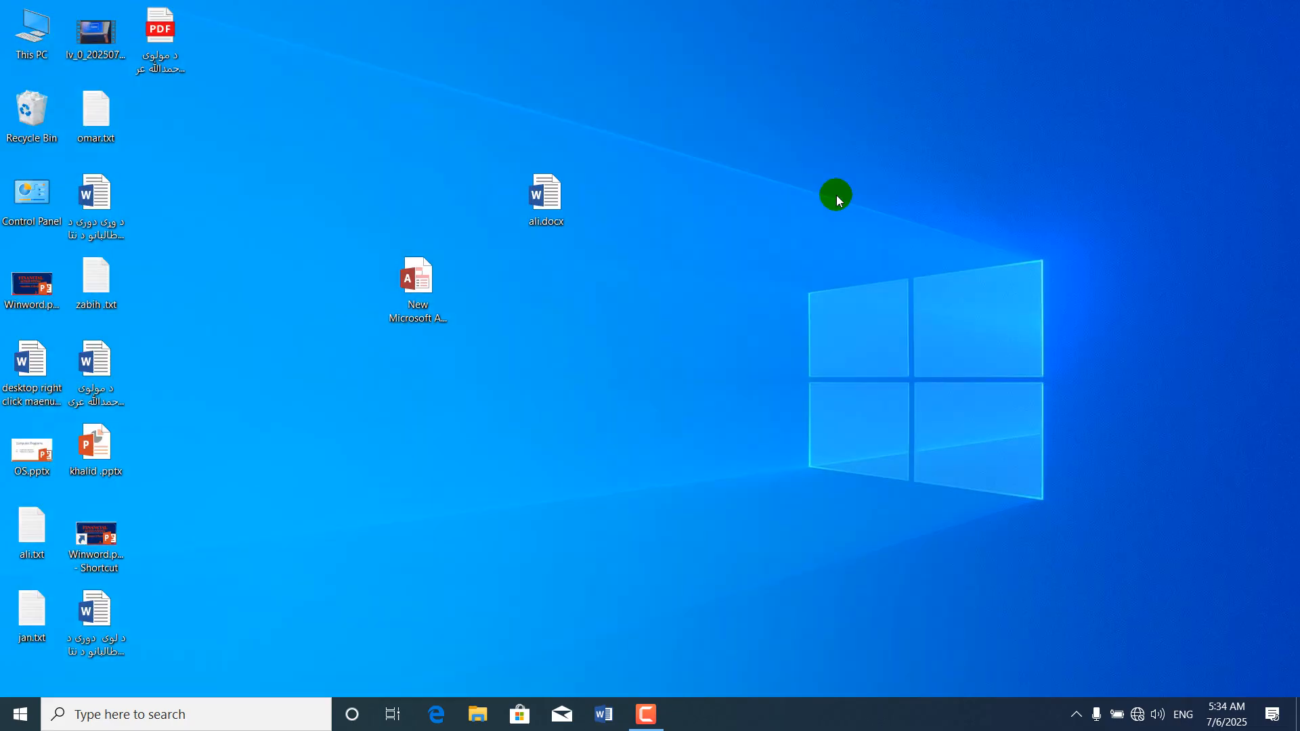
# - Create a PowerPoint presentation on the desktop under its default name, and briefly open it, dismissing the Camtasia add-in welcome
pyautogui.rightClick(544, 265)
pyautogui.moveTo(639, 439)
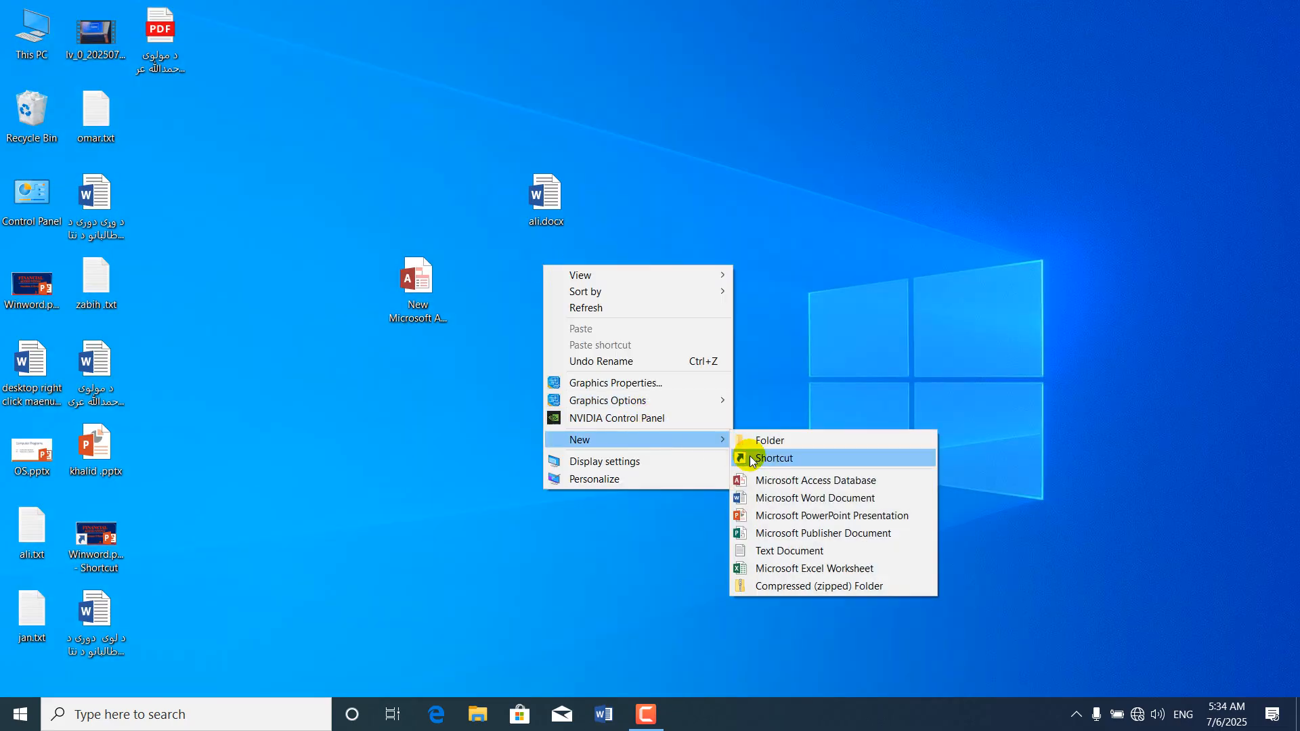
pyautogui.click(772, 519)
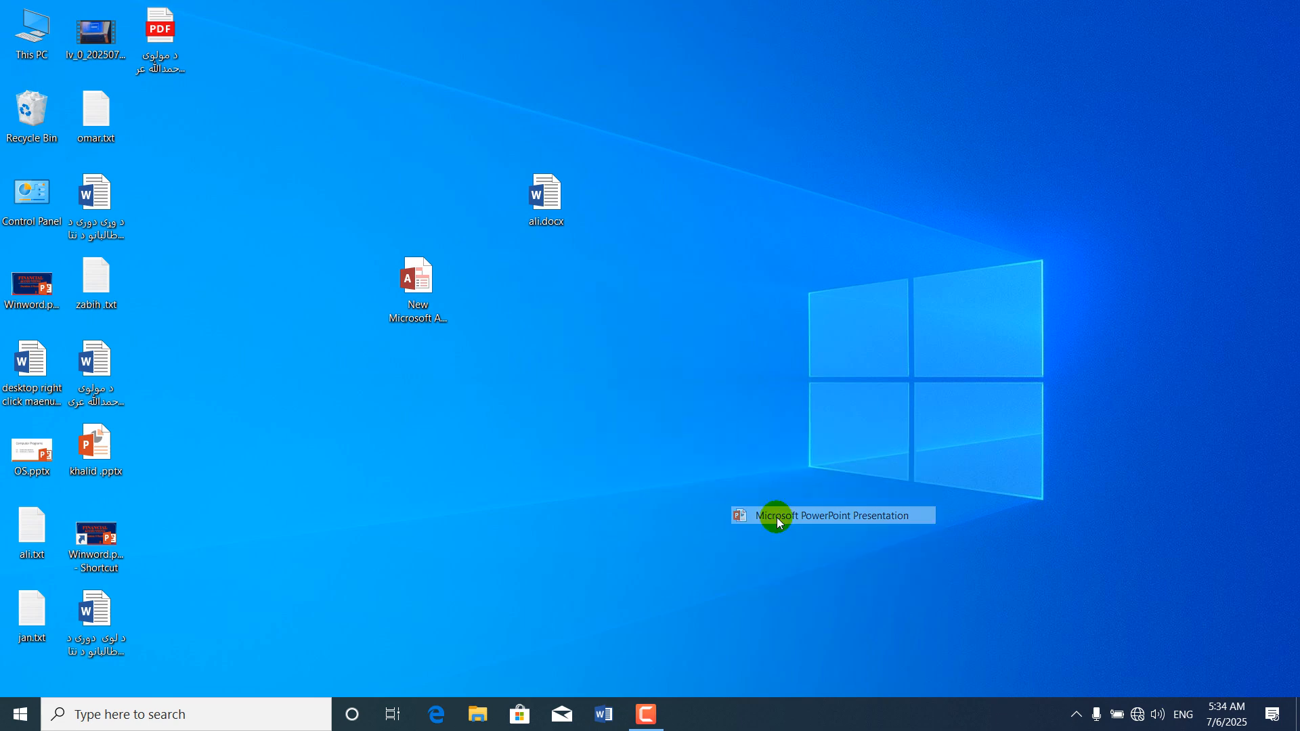
pyautogui.click(547, 290)
pyautogui.doubleClick(548, 290)
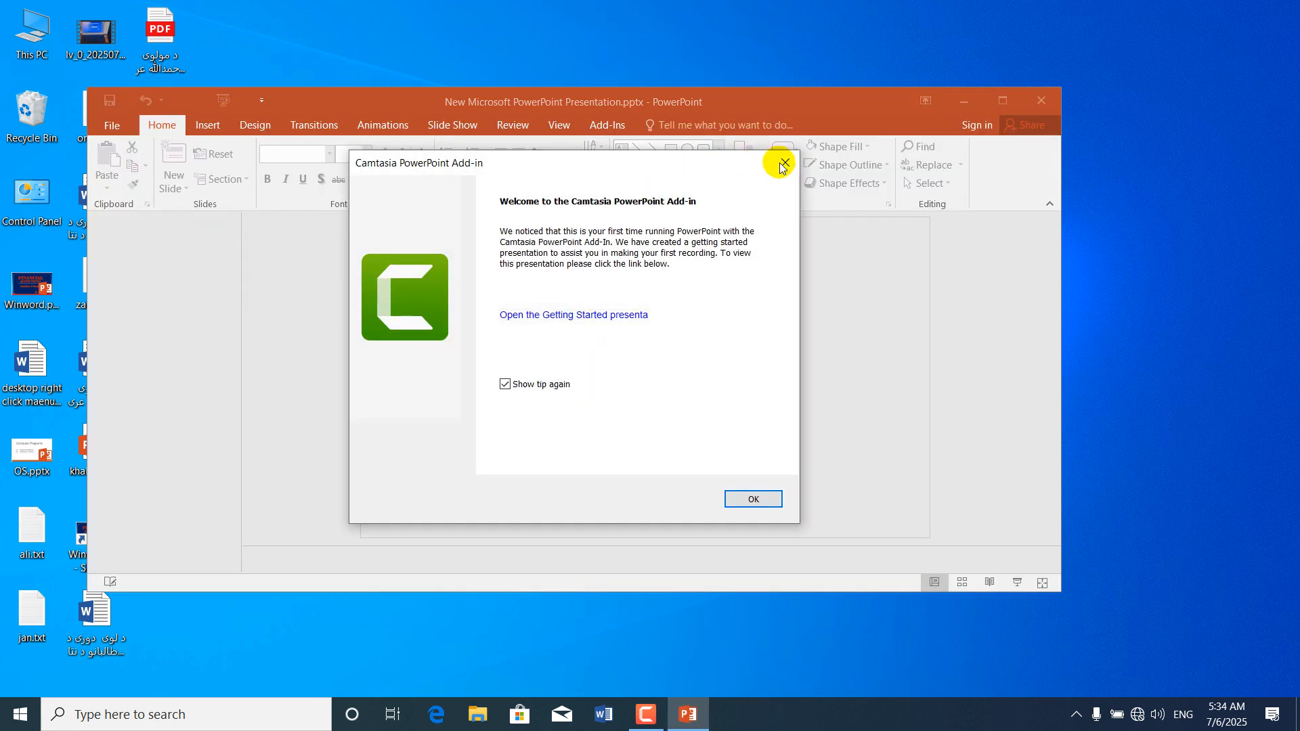
pyautogui.click(783, 165)
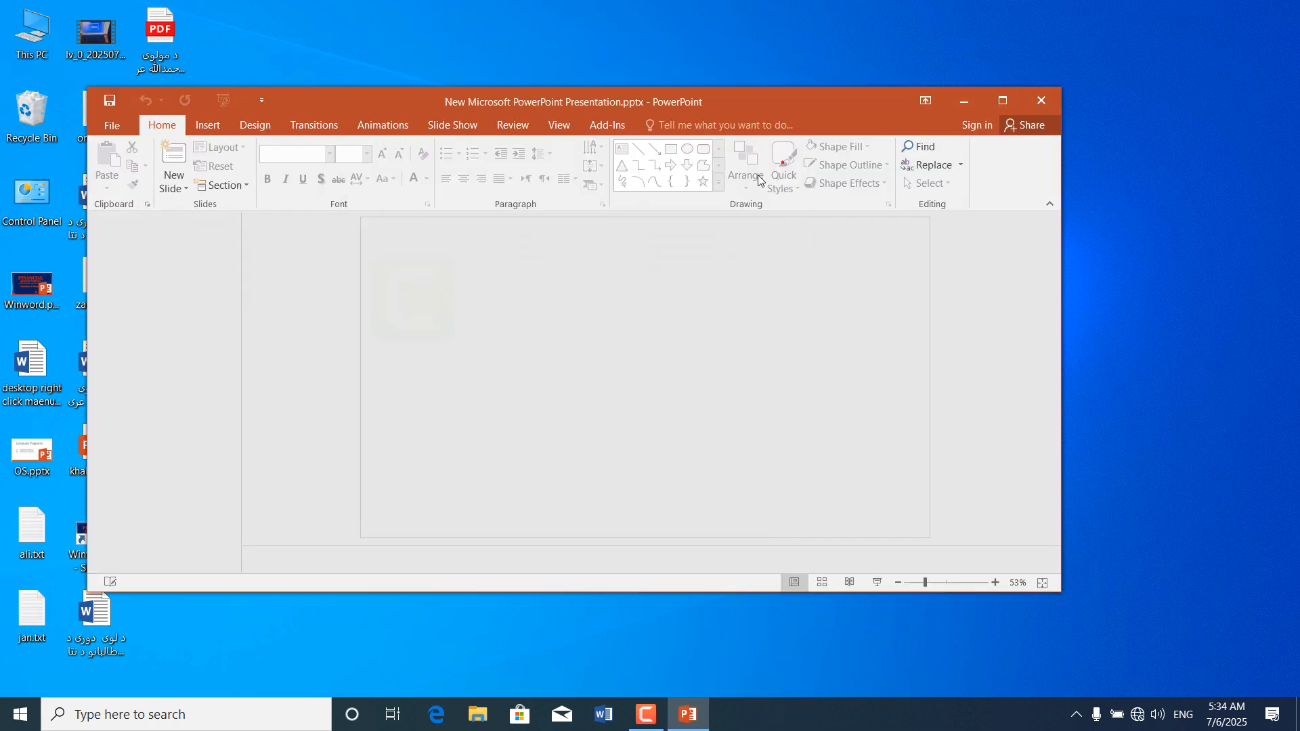
pyautogui.click(1041, 100)
# - Create a Microsoft Publisher document on the desktop under its default name
pyautogui.rightClick(574, 113)
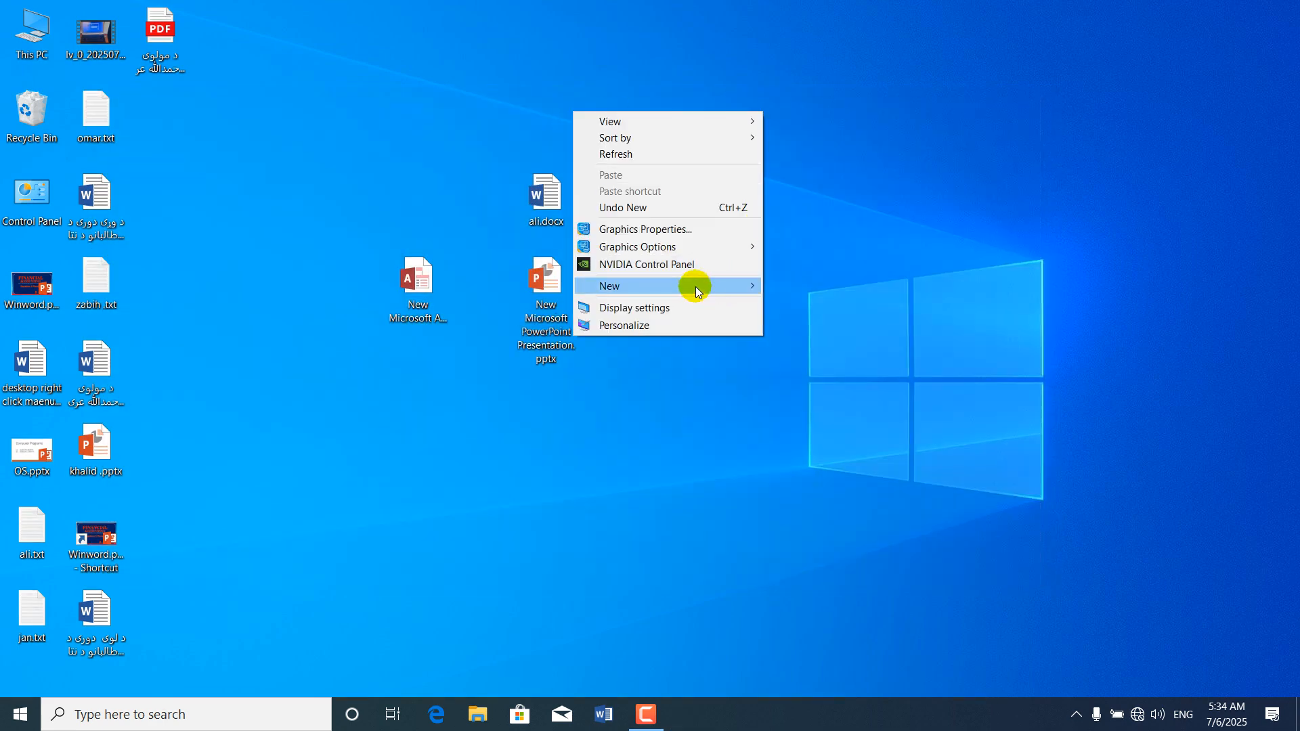
pyautogui.moveTo(693, 286)
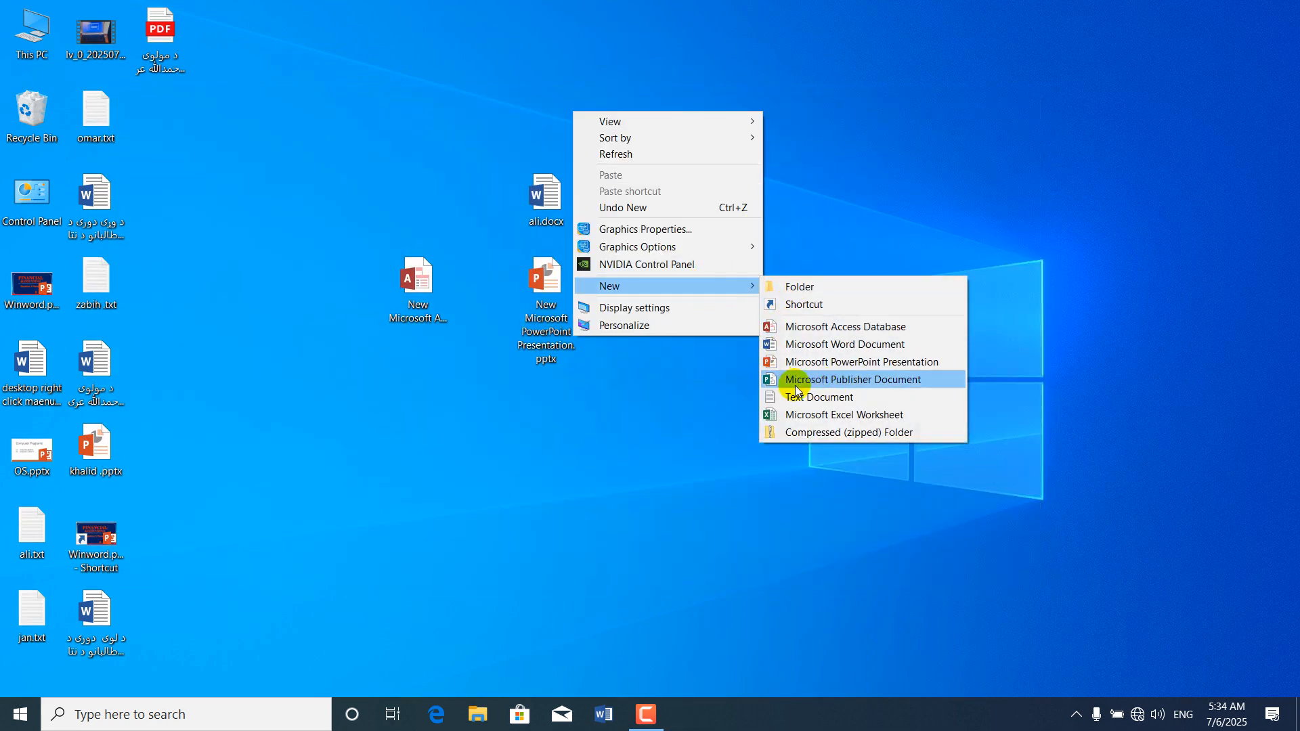
pyautogui.click(851, 380)
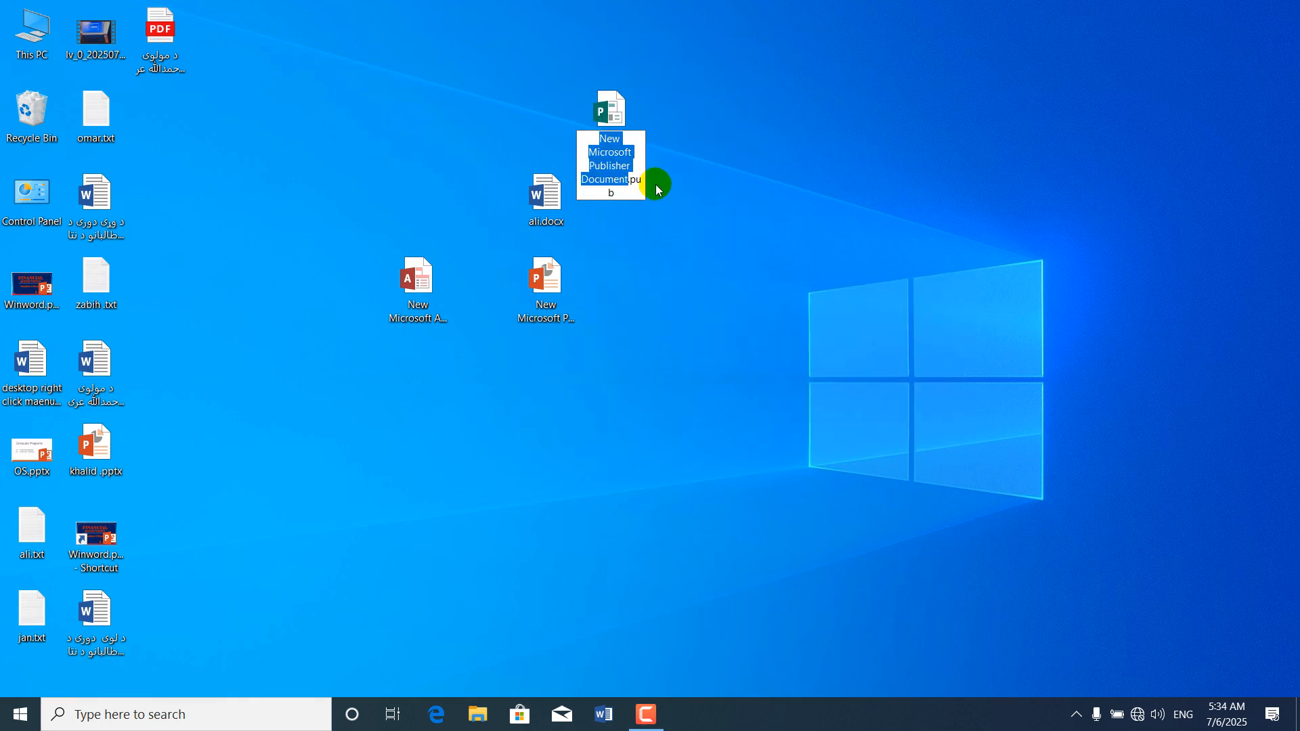
pyautogui.press('Return')
# - Open the new Publisher document, try a horizontal ruler guide across the upper part of the page, and close Publisher
pyautogui.doubleClick(614, 113)
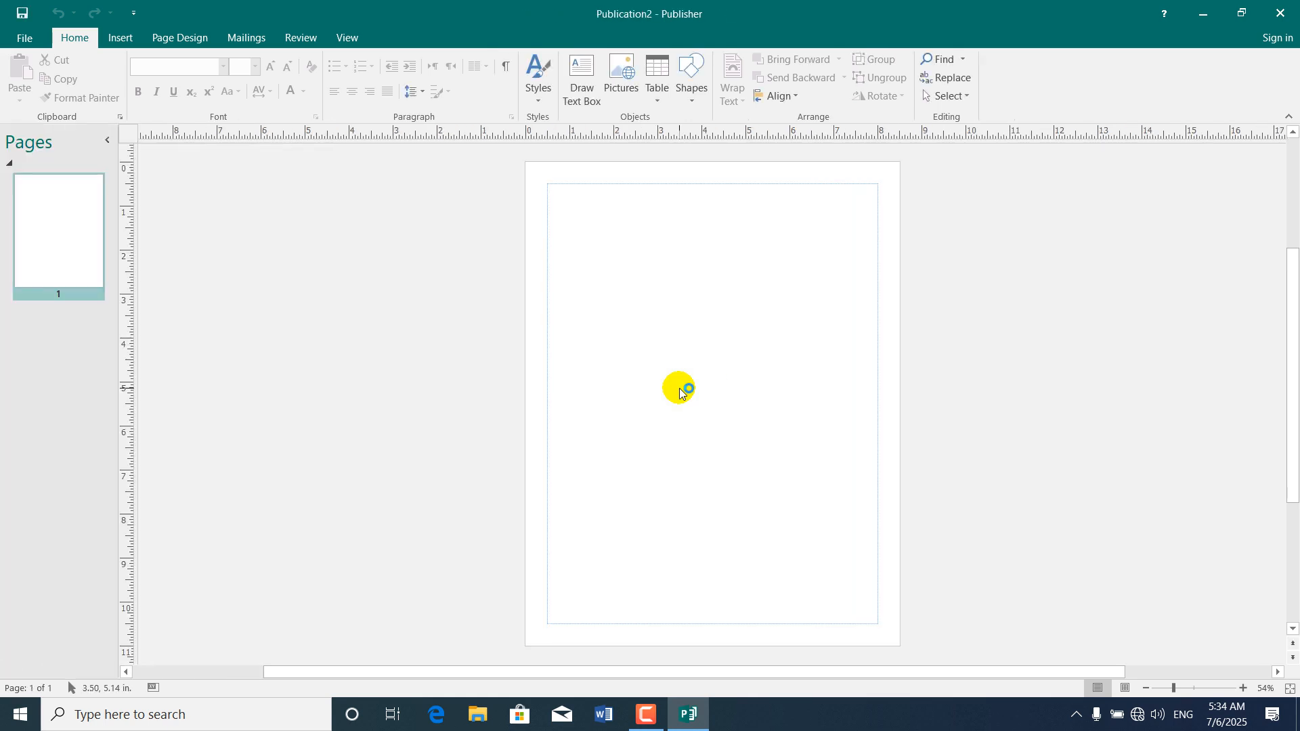
pyautogui.moveTo(676, 140); pyautogui.dragTo(685, 325)
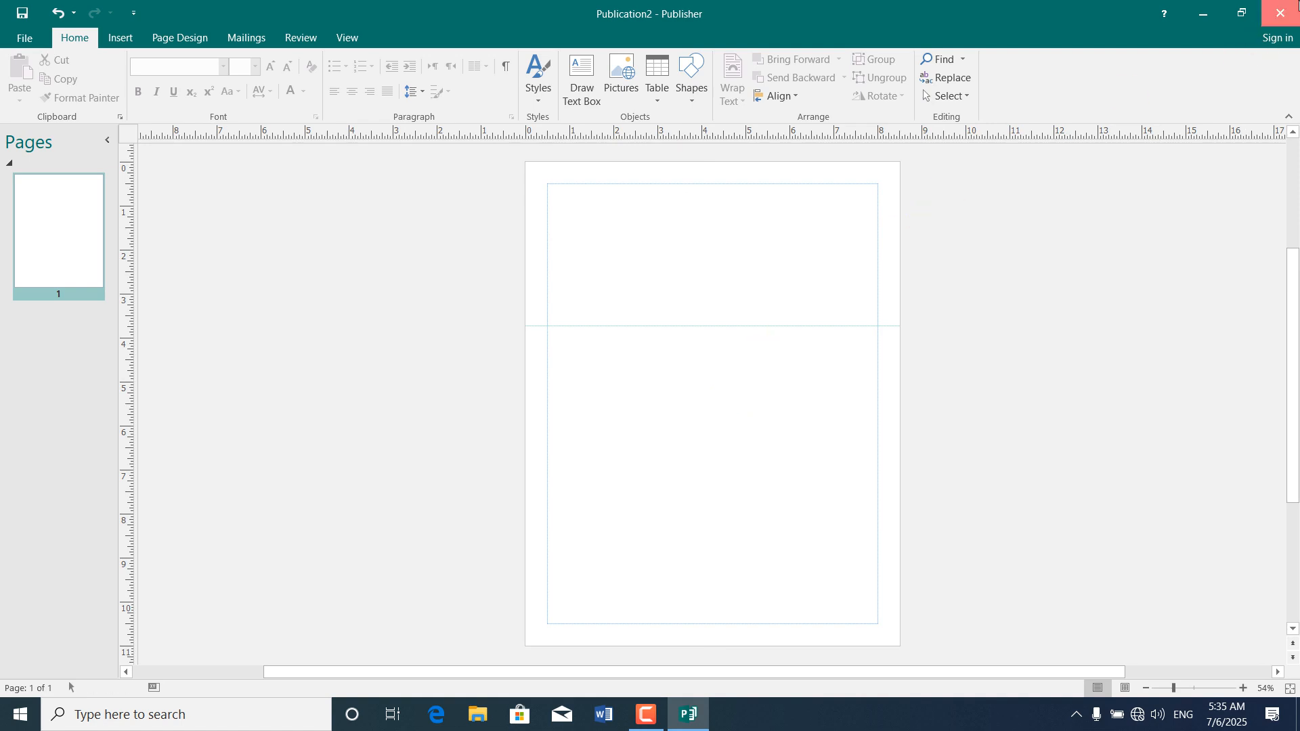
pyautogui.click(1279, 12)
pyautogui.click(650, 378)
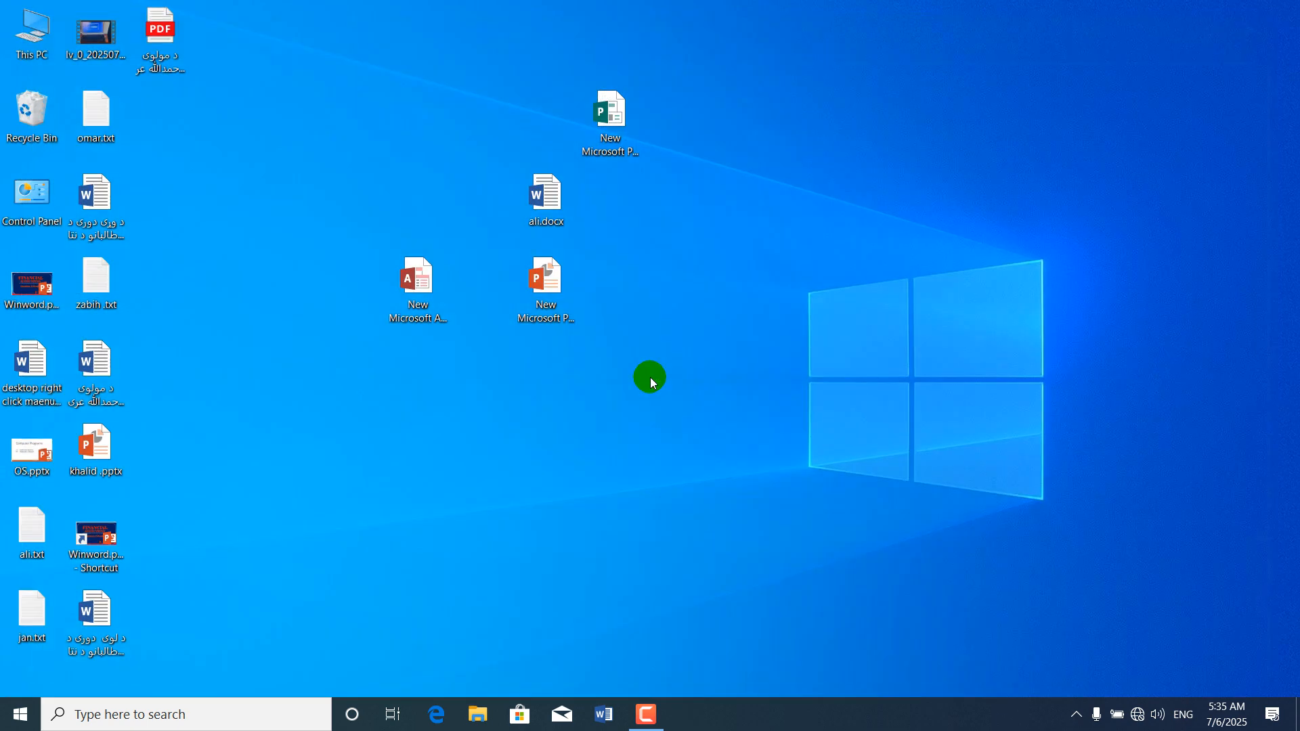
# - Create a text document on the desktop under its default name, and briefly open it in Notepad
pyautogui.rightClick(675, 230)
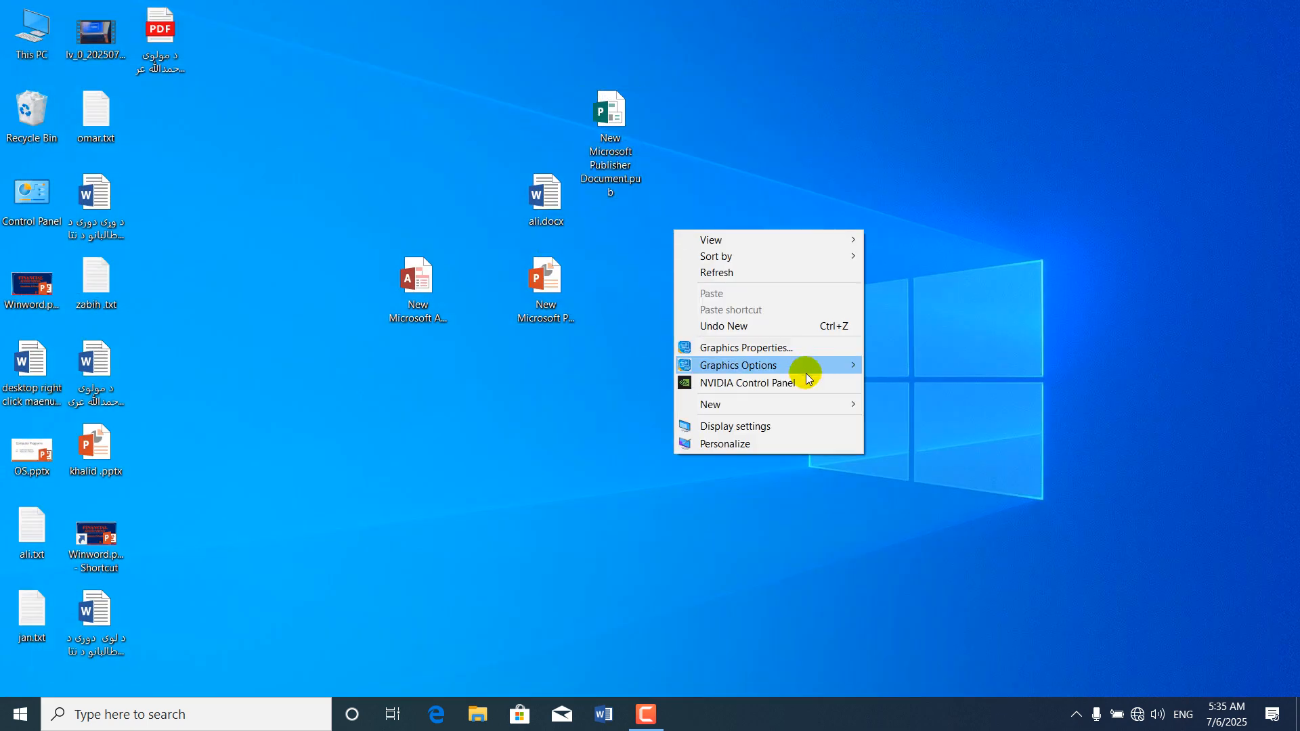
pyautogui.moveTo(806, 406)
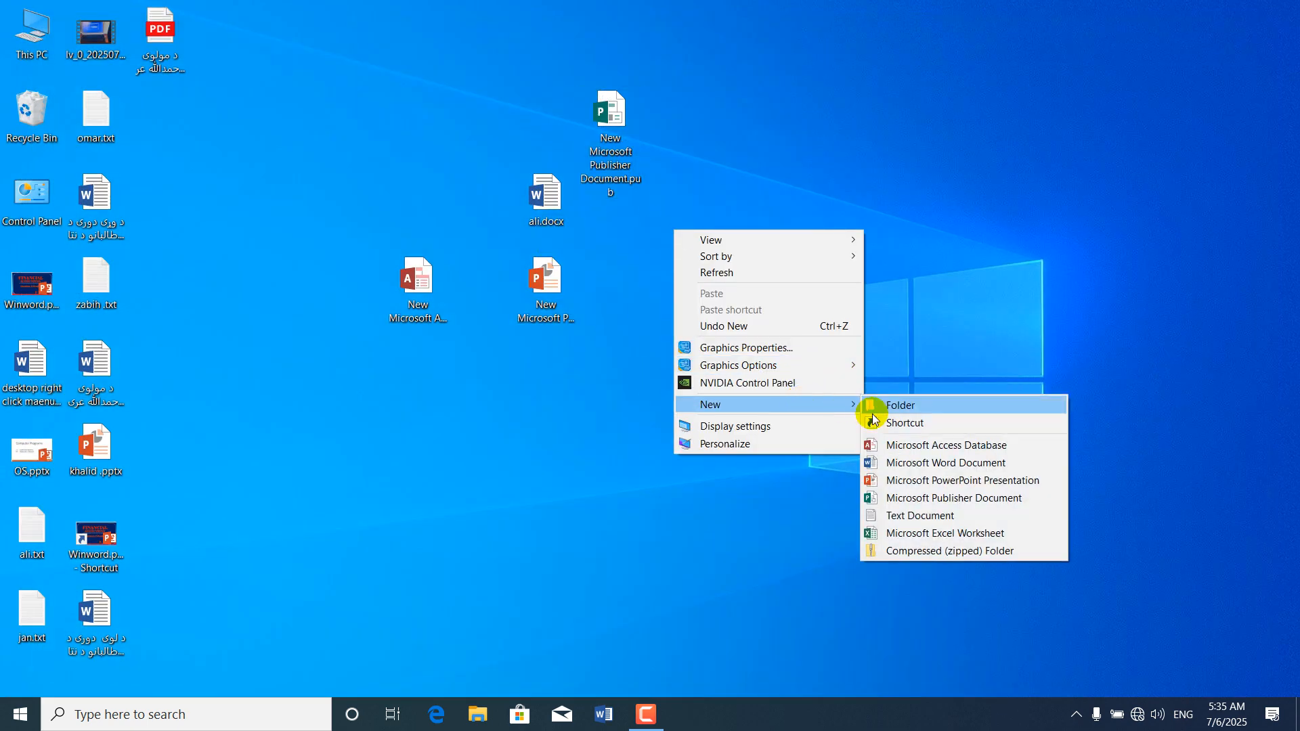
pyautogui.click(913, 516)
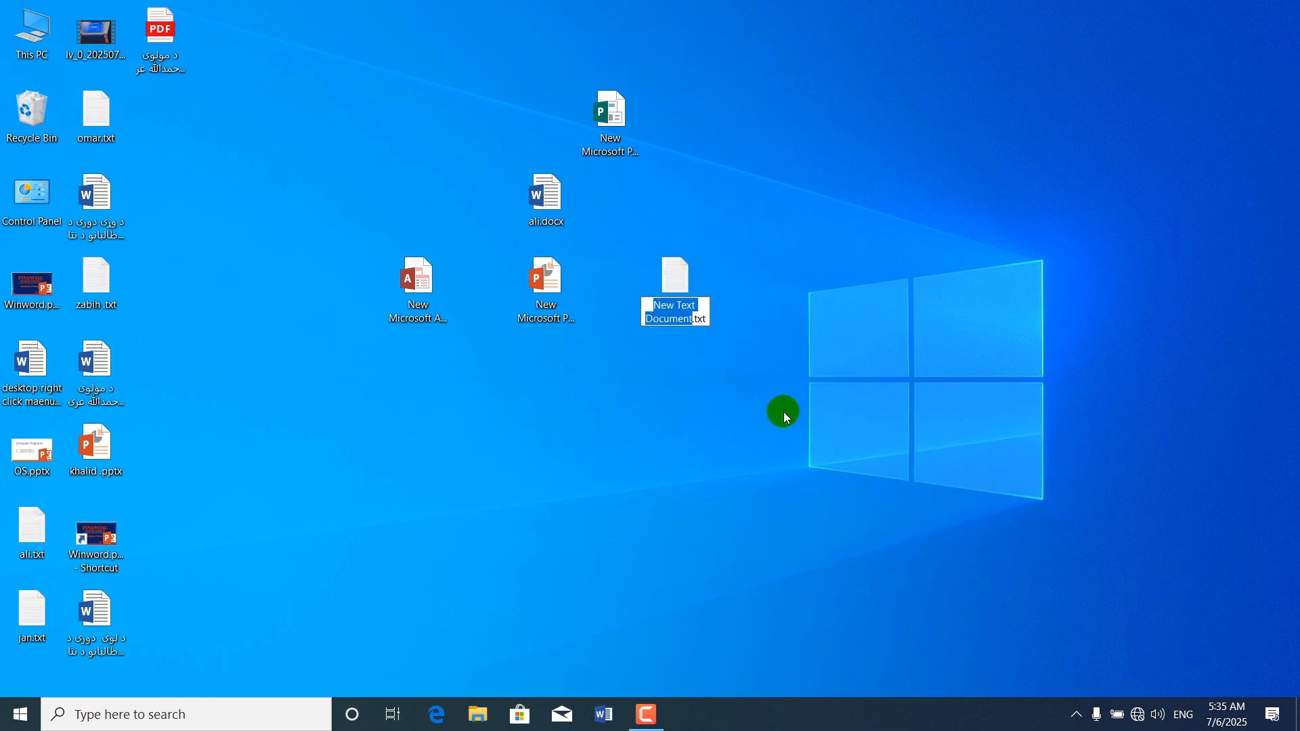
pyautogui.press('Return')
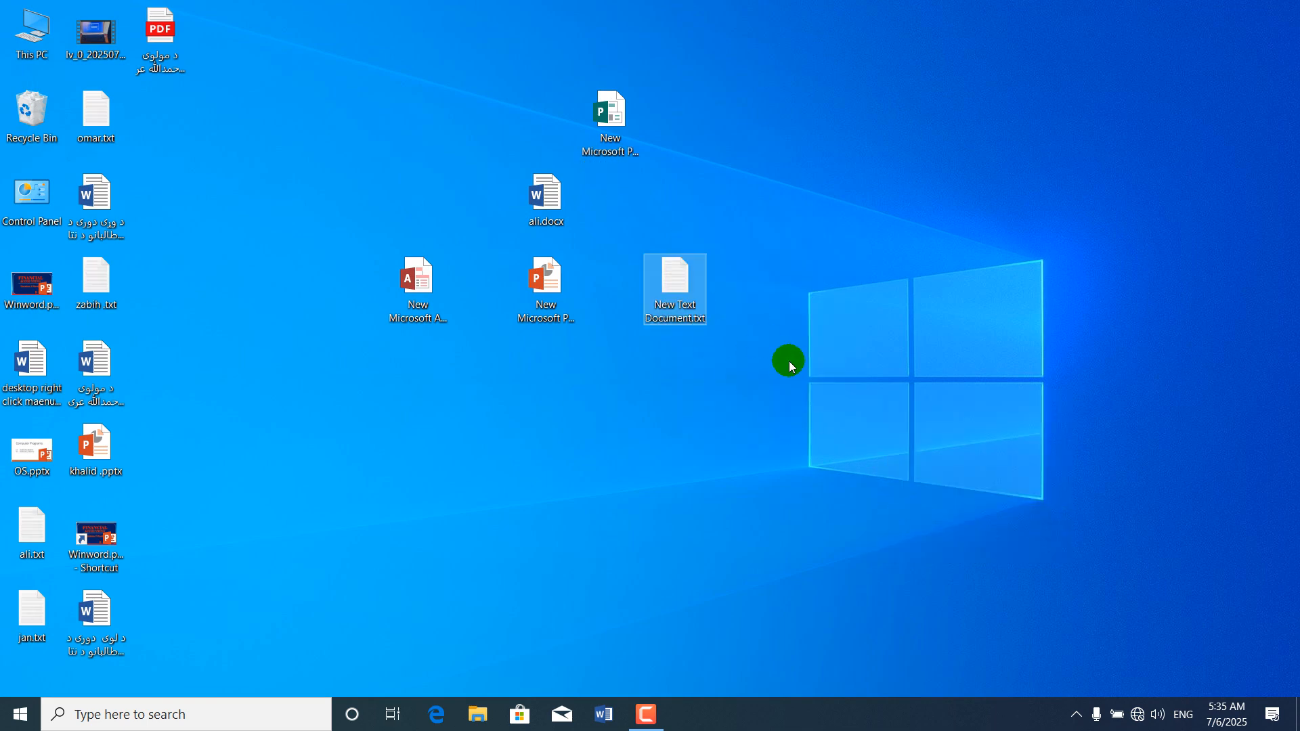
pyautogui.press('Return')
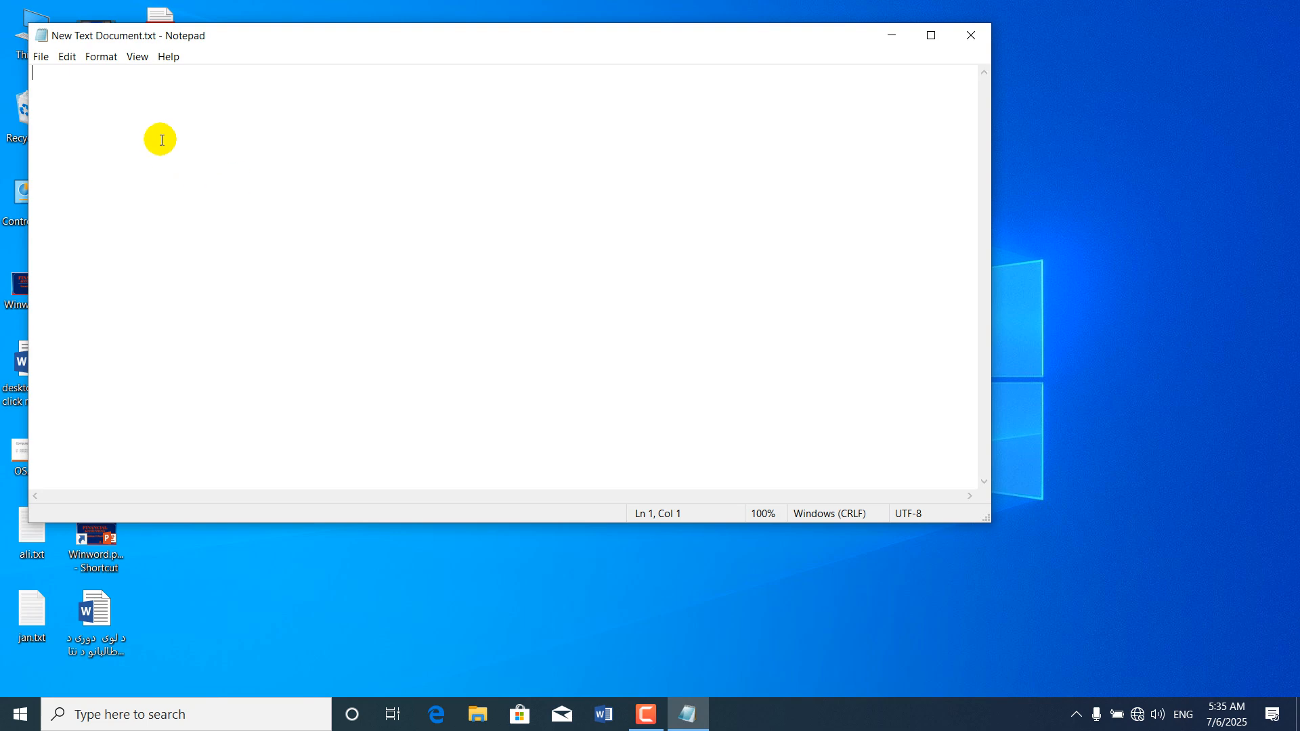
pyautogui.click(974, 37)
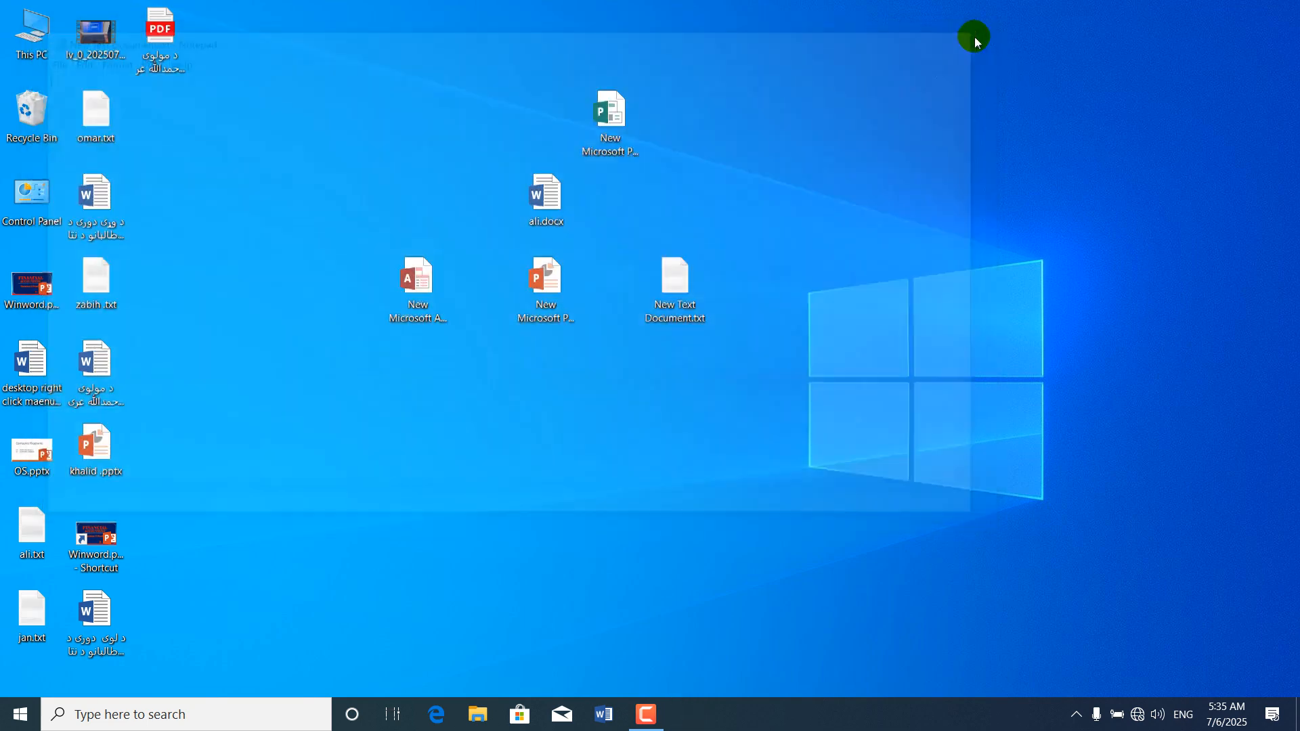
# - Create a Microsoft Excel worksheet on the desktop under its default name, and briefly open it in Excel
pyautogui.rightClick(872, 152)
pyautogui.click(923, 331)
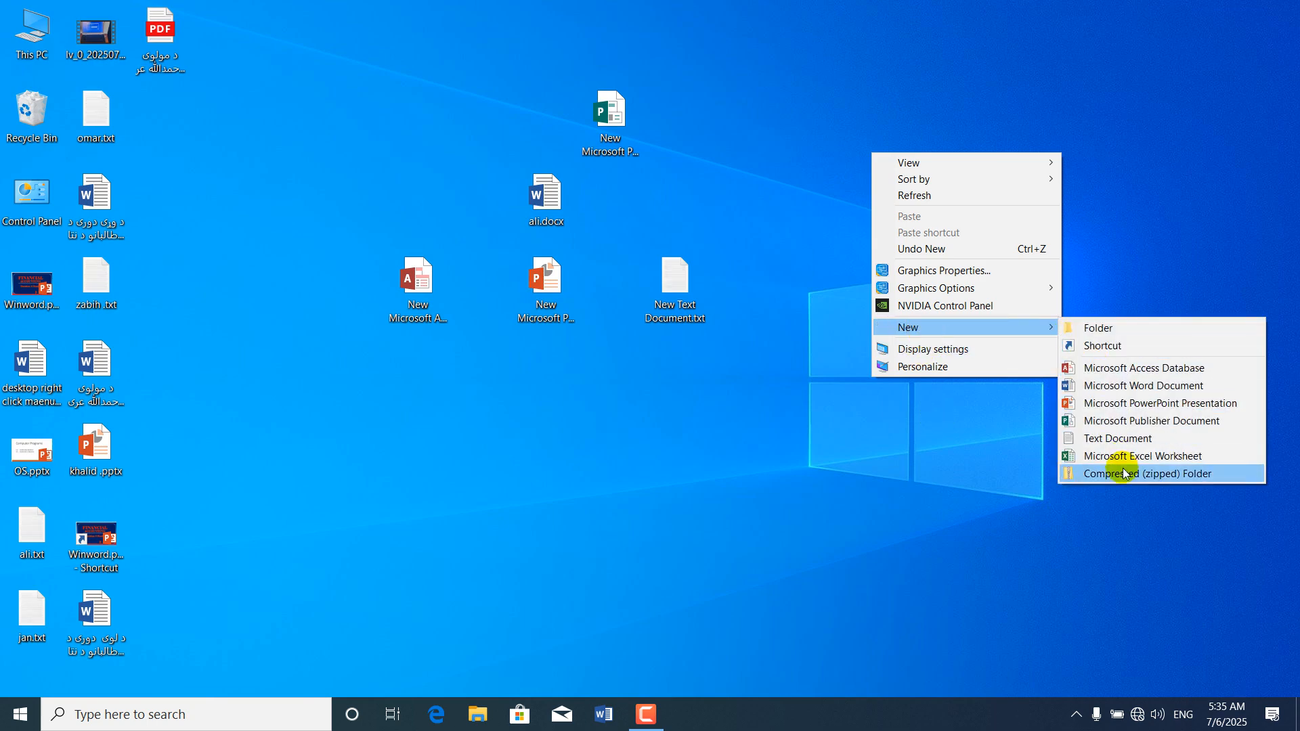
pyautogui.click(1124, 462)
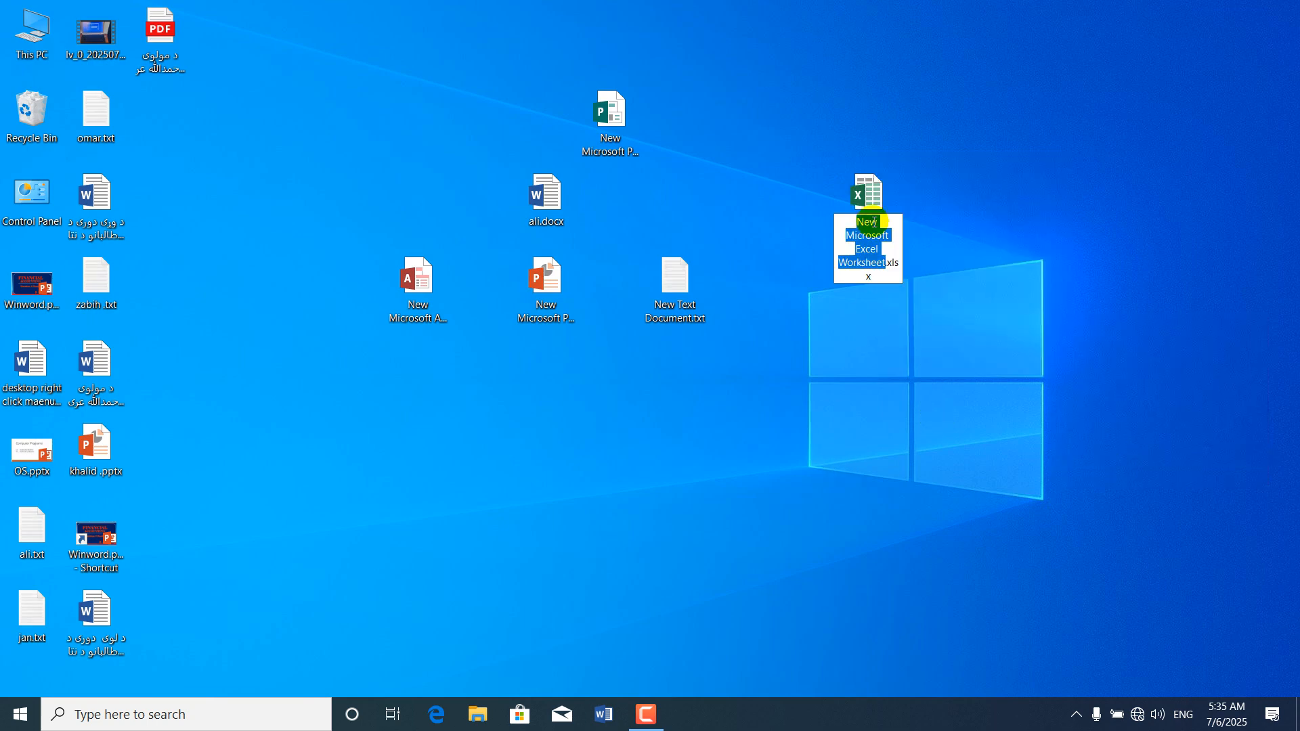
pyautogui.click(873, 195)
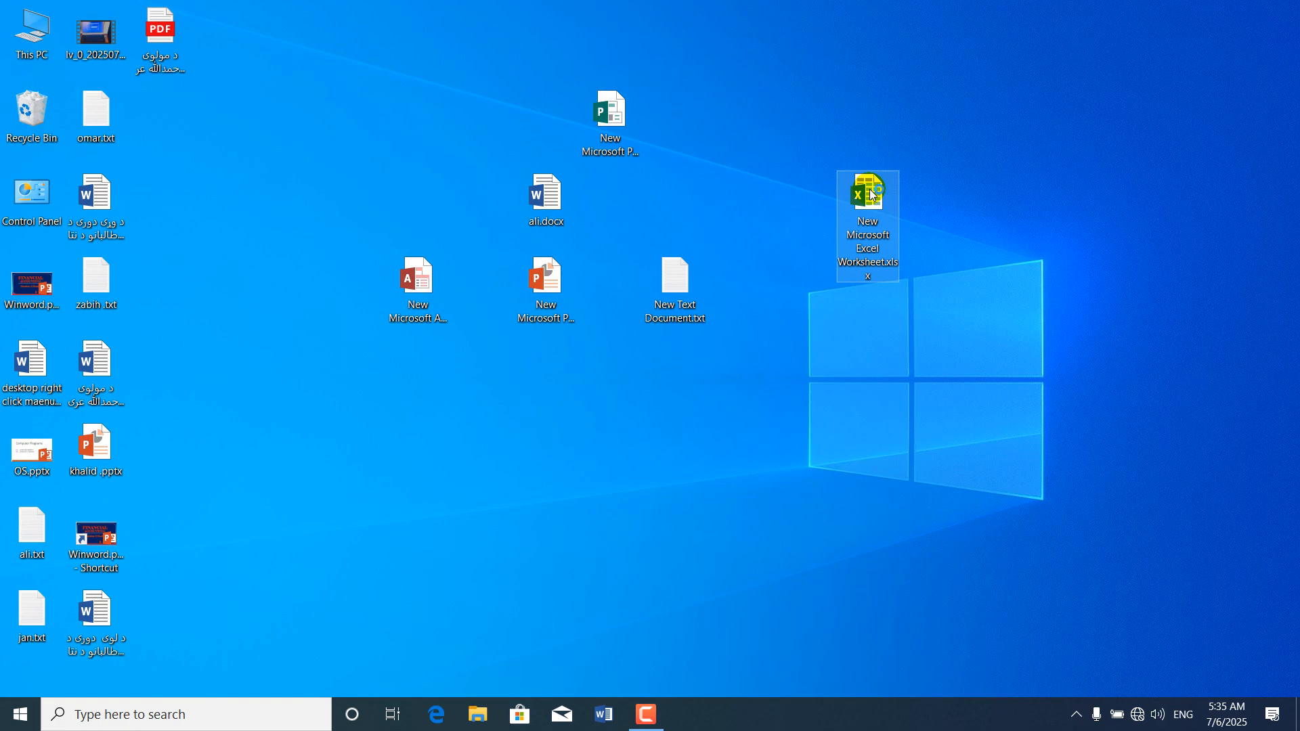
pyautogui.doubleClick(873, 196)
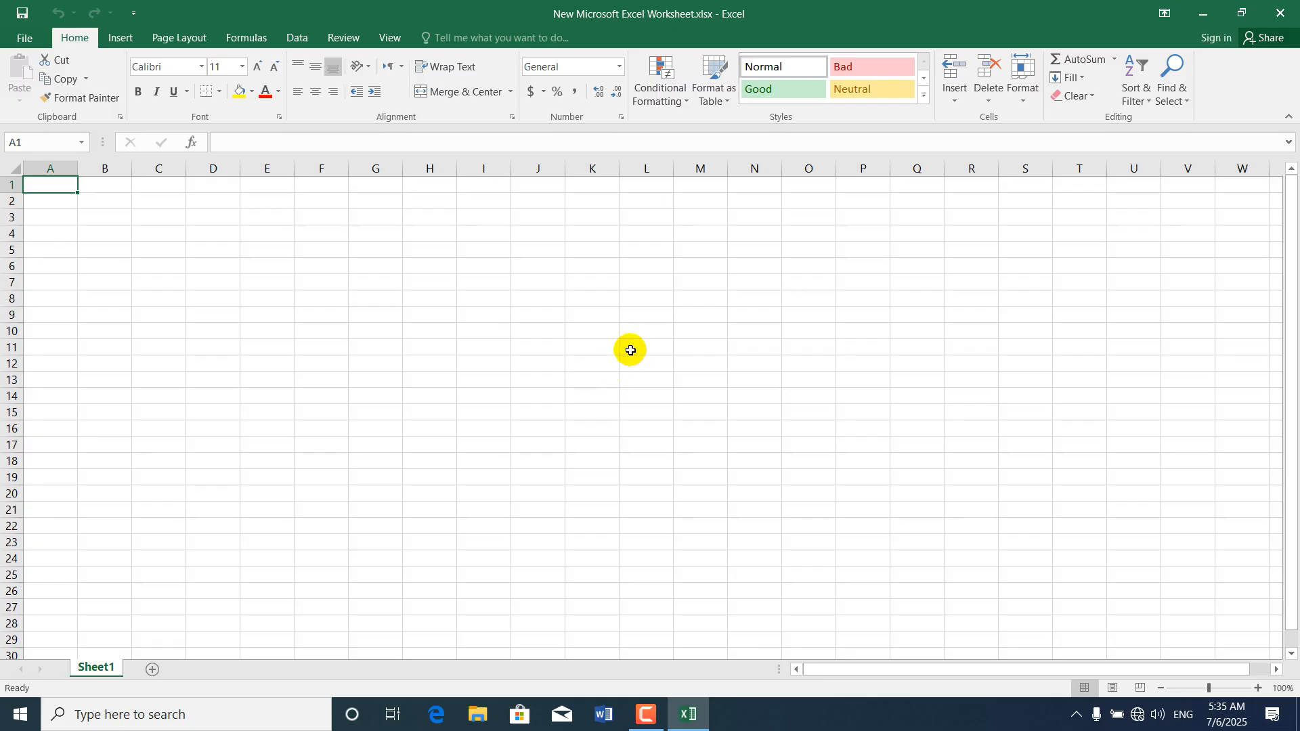
pyautogui.hotkey('alt', 'F4')
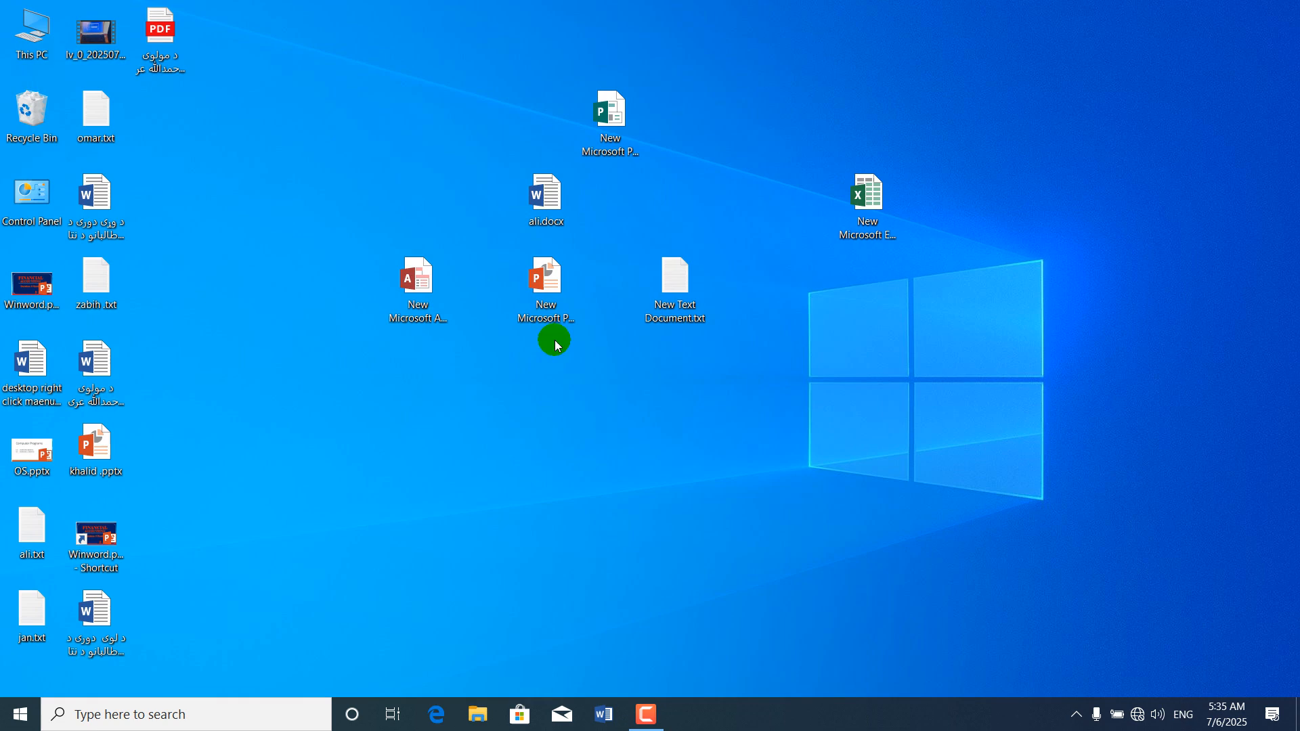
# - Create a compressed (zipped) folder on the desktop under its default name, and briefly open it to view its contents
pyautogui.rightClick(296, 380)
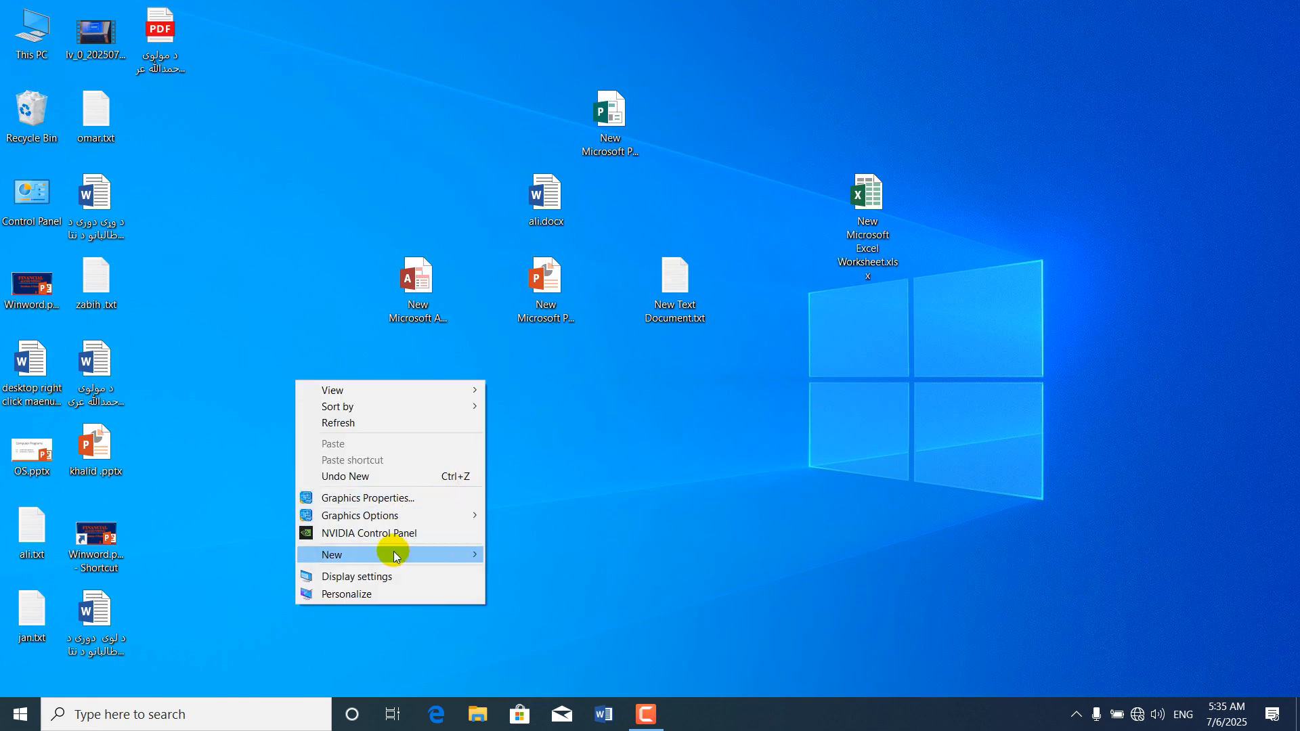
pyautogui.moveTo(393, 551)
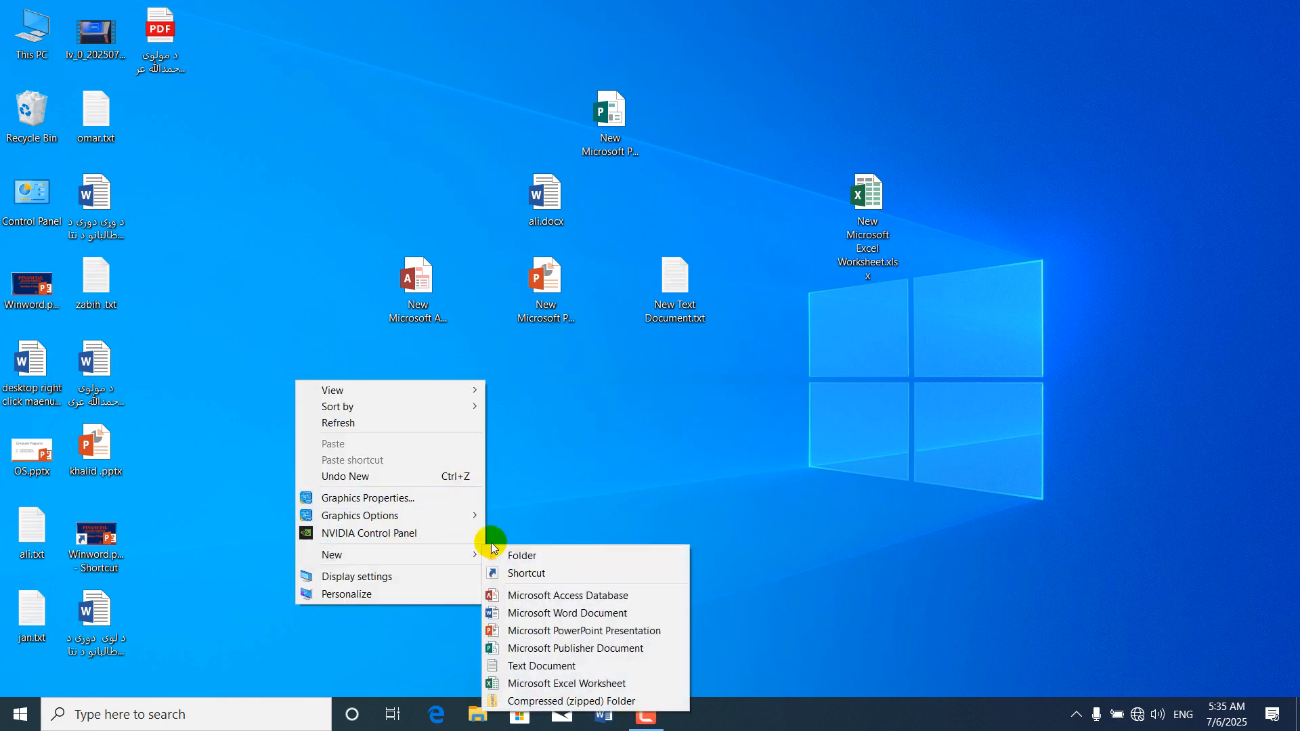
pyautogui.click(555, 702)
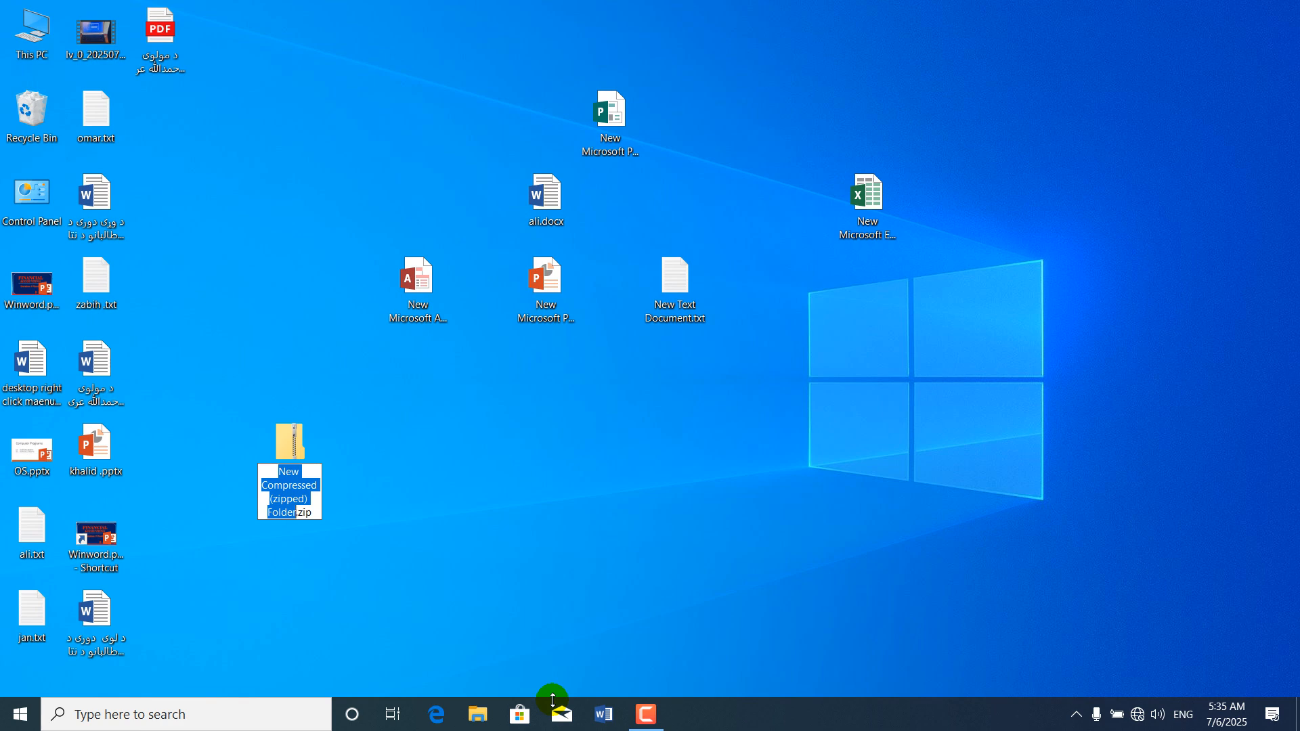
pyautogui.click(445, 447)
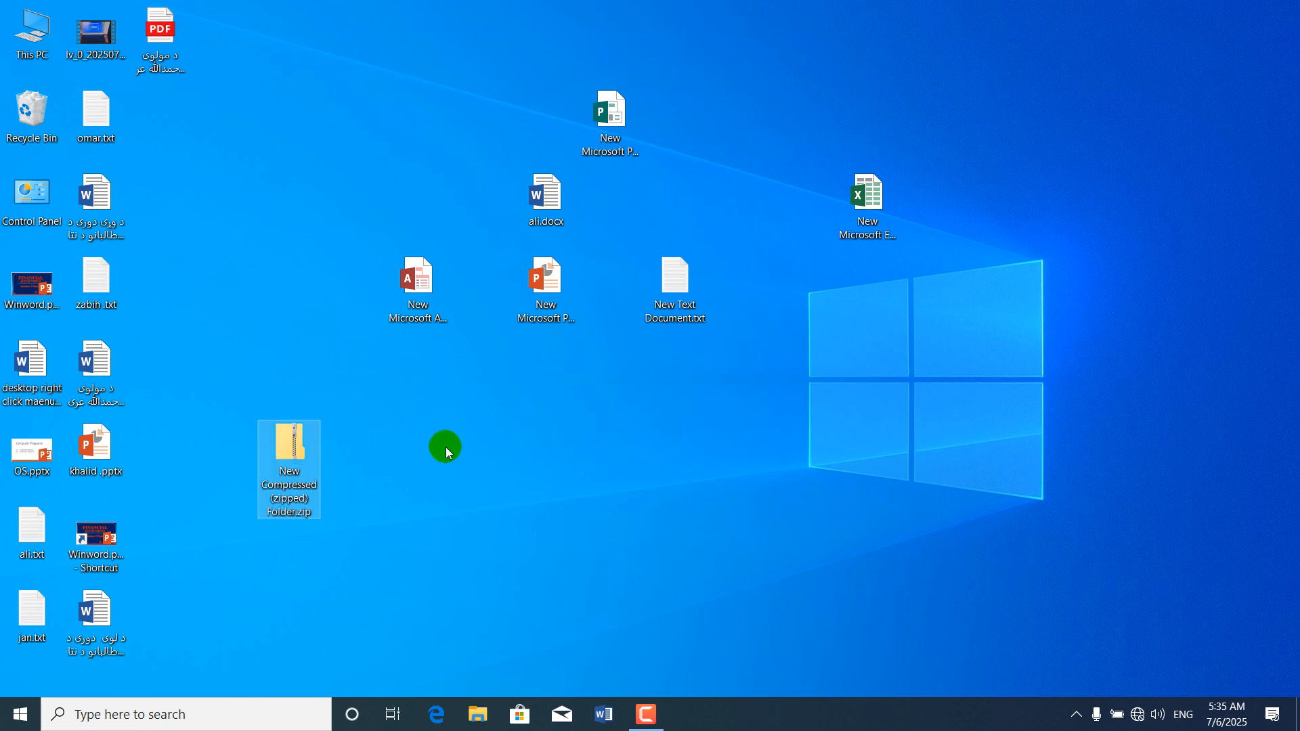
pyautogui.click(303, 464)
pyautogui.doubleClick(298, 463)
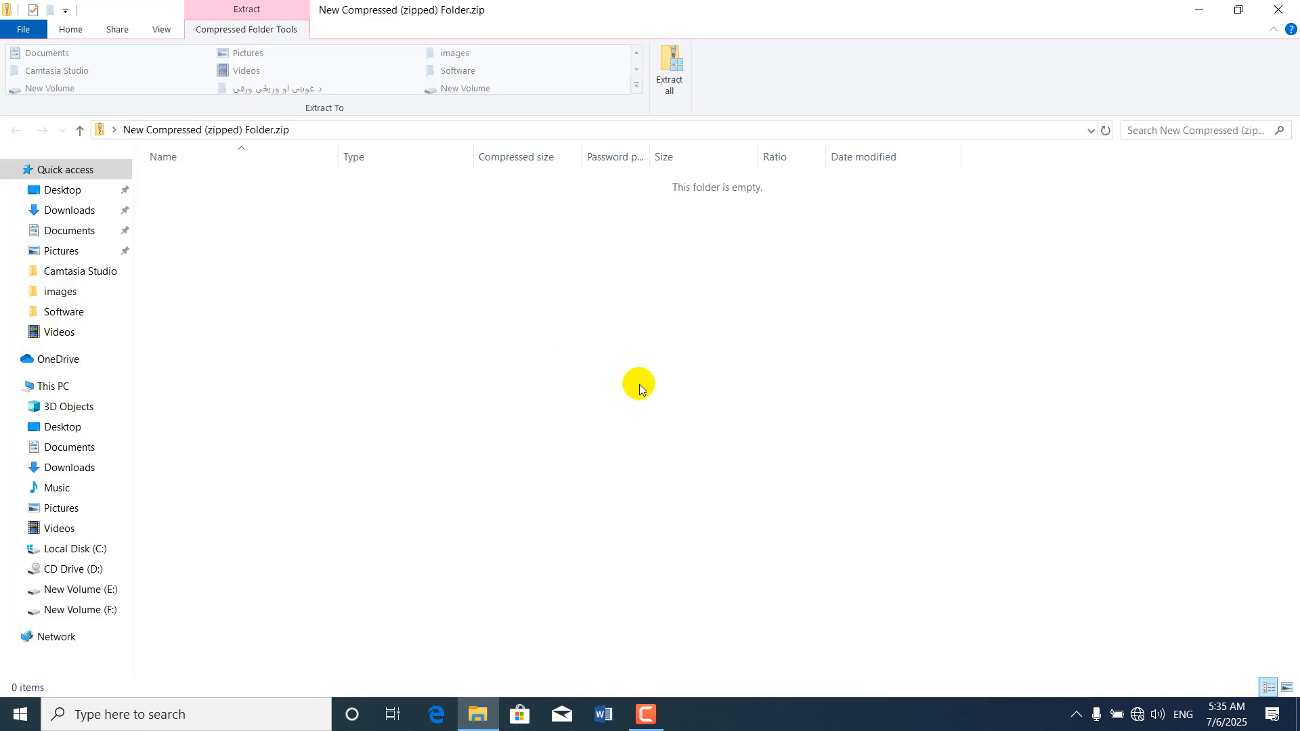
pyautogui.click(1278, 10)
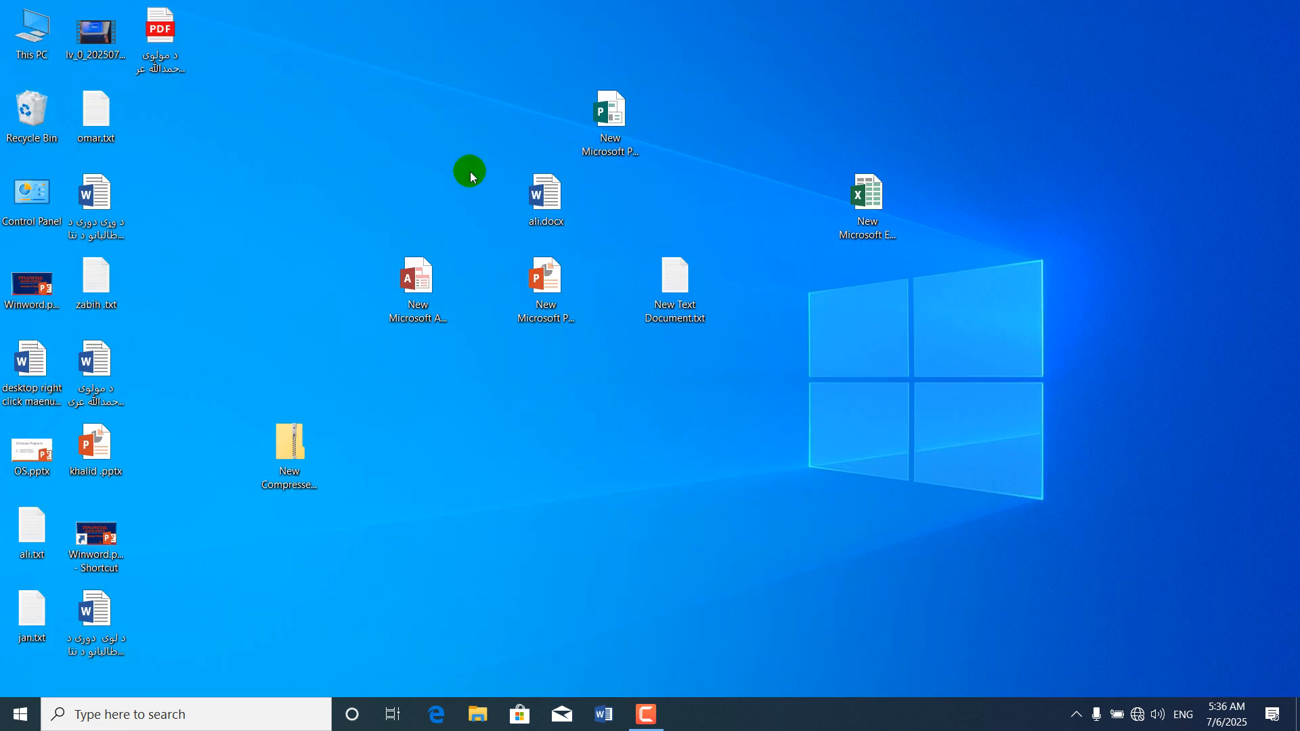